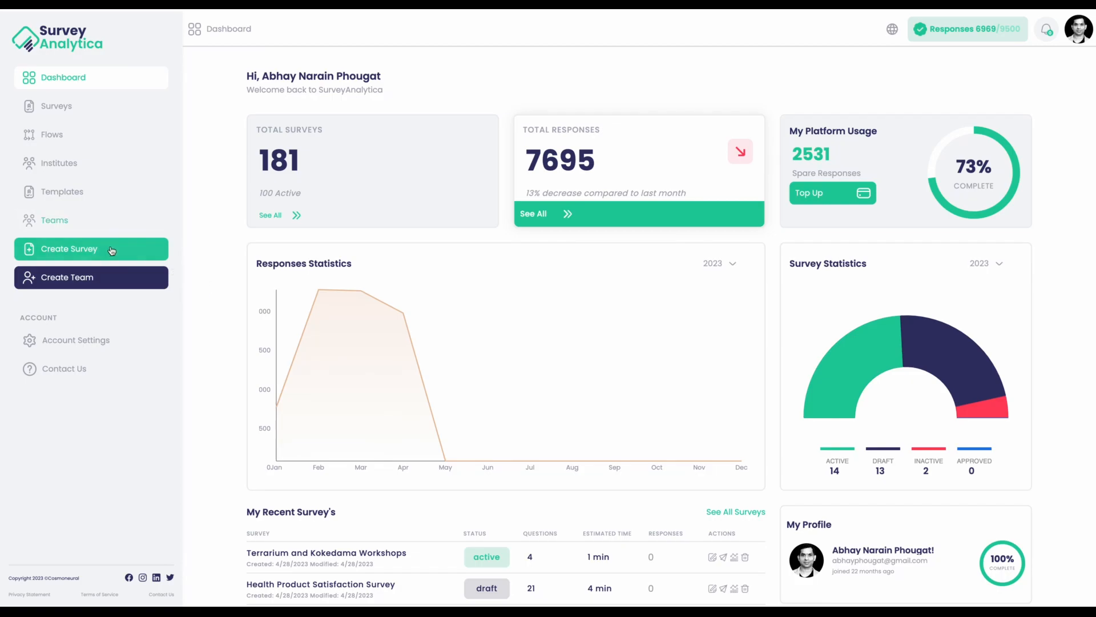
# Start creating a survey and browse the templates in the Employee Engagement, Employee Performance and Market Research categories.
pyautogui.click(90, 253)
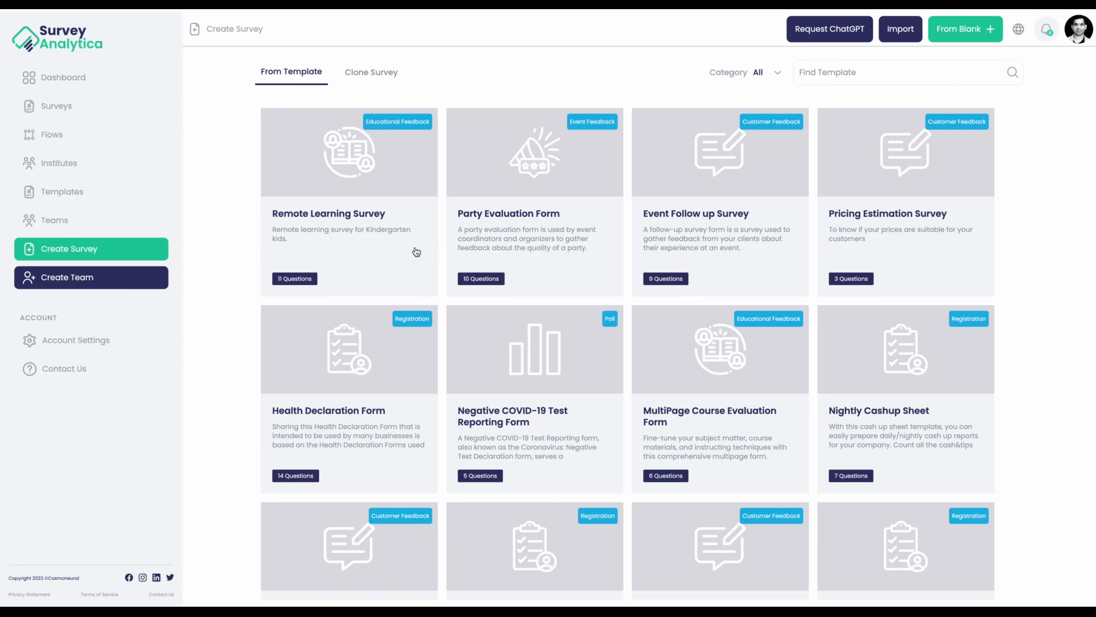
pyautogui.click(761, 73)
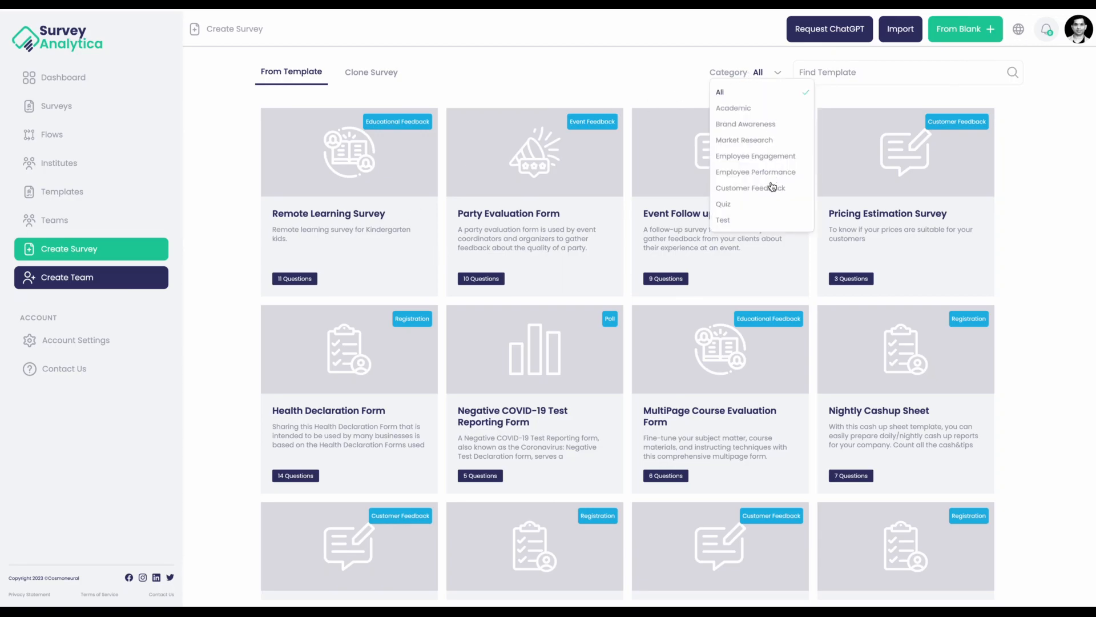
pyautogui.click(751, 156)
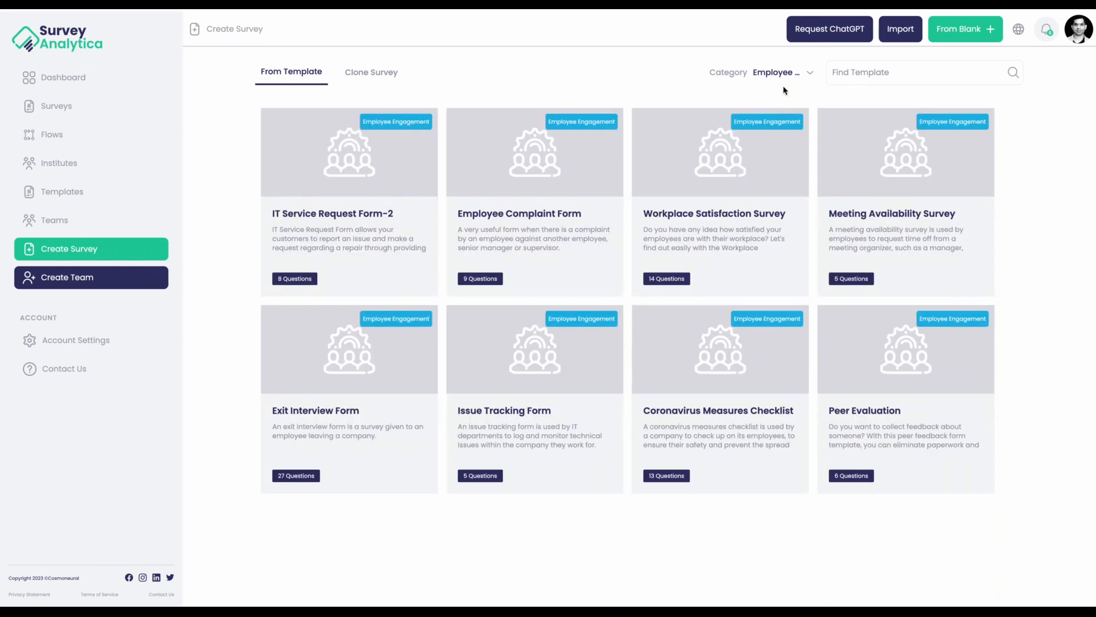
pyautogui.click(784, 77)
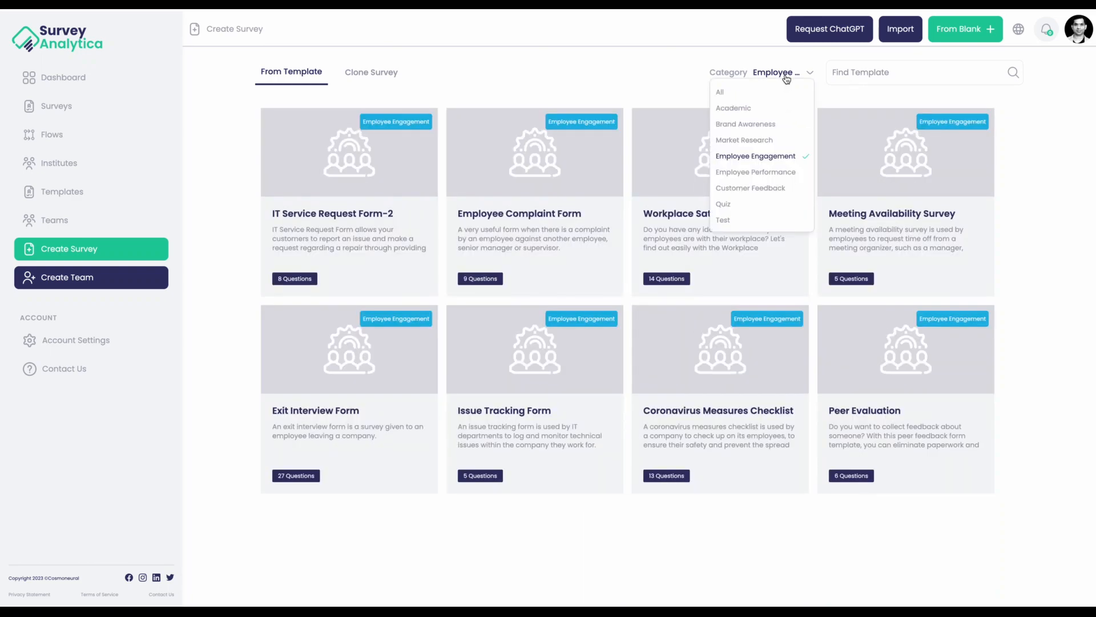
pyautogui.click(771, 173)
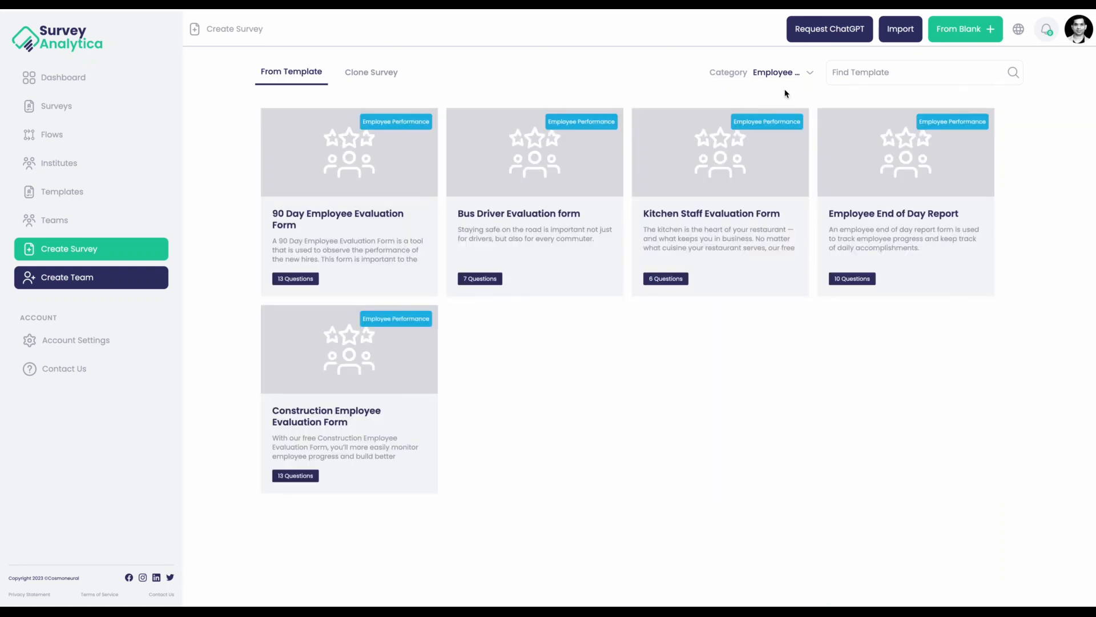
pyautogui.click(784, 75)
pyautogui.click(758, 142)
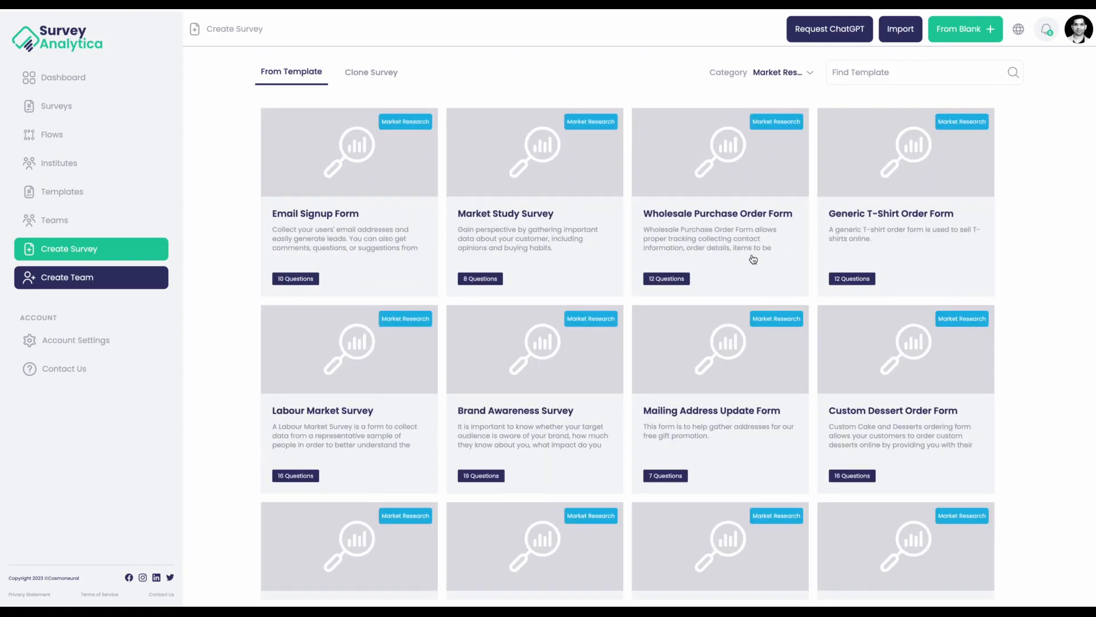
pyautogui.scroll(-1, 754, 256)
pyautogui.click(864, 69)
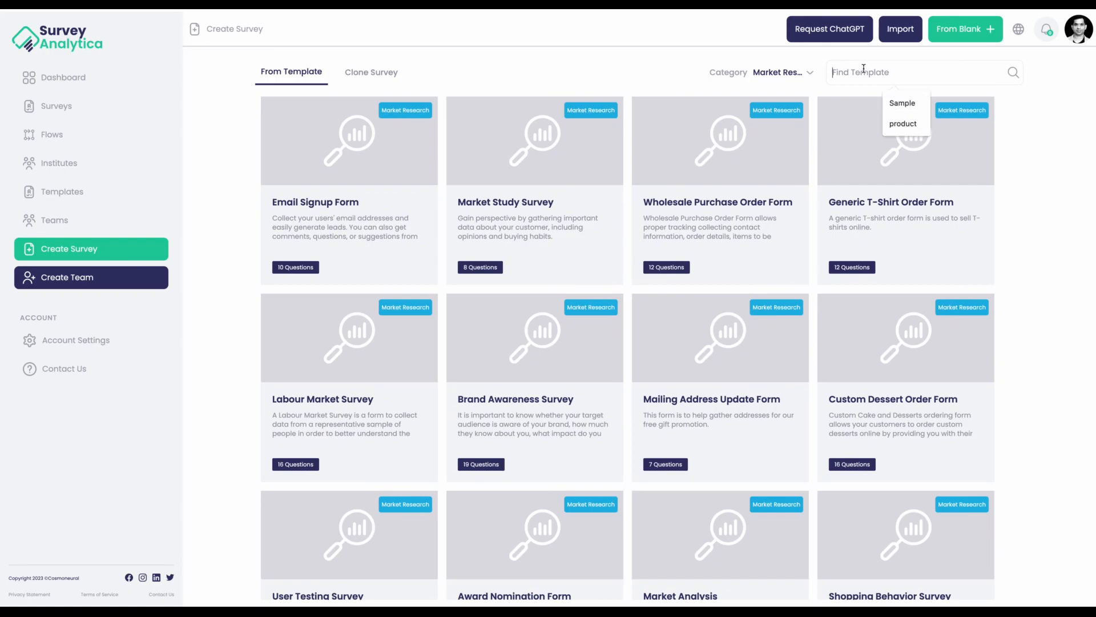
pyautogui.click(1042, 151)
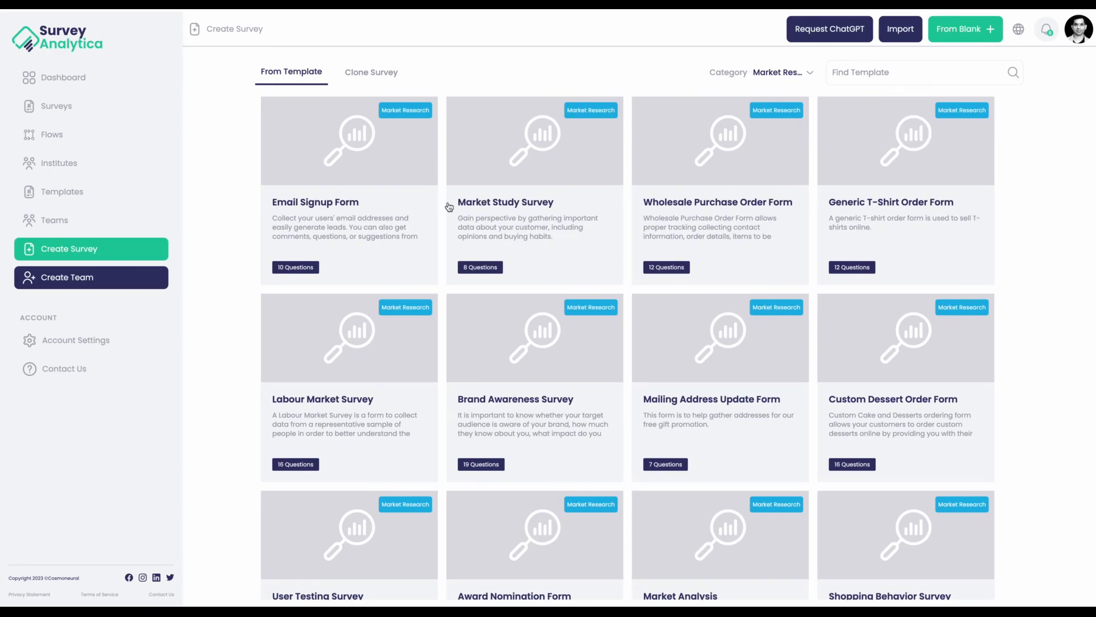
pyautogui.scroll(1, 325, 329)
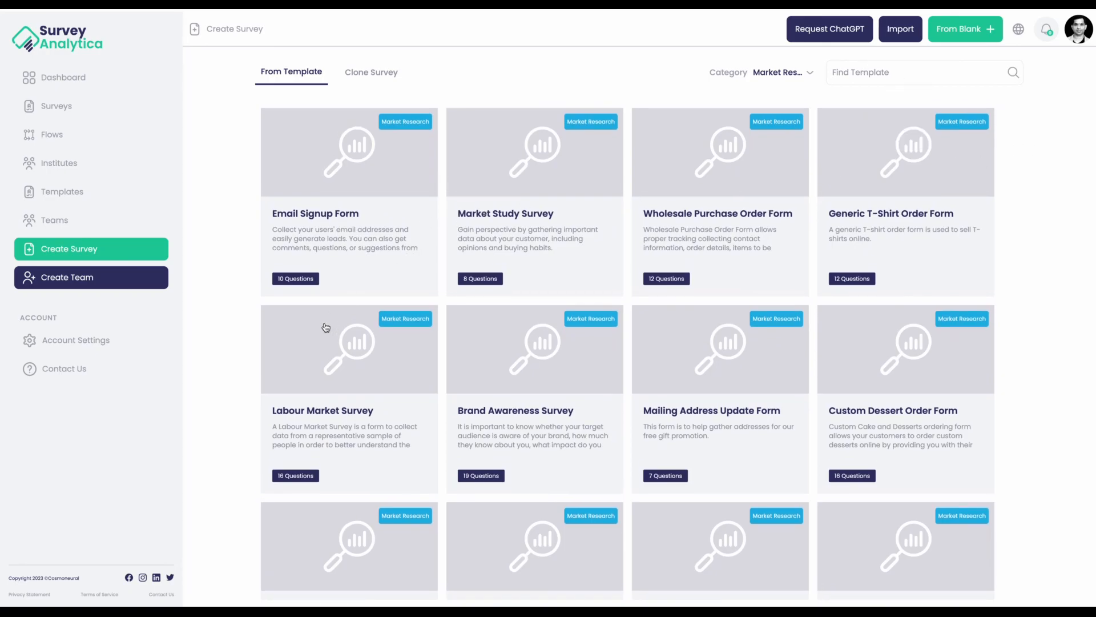
# View the existing surveys available for cloning across all categories and check the survey import modes.
pyautogui.click(378, 72)
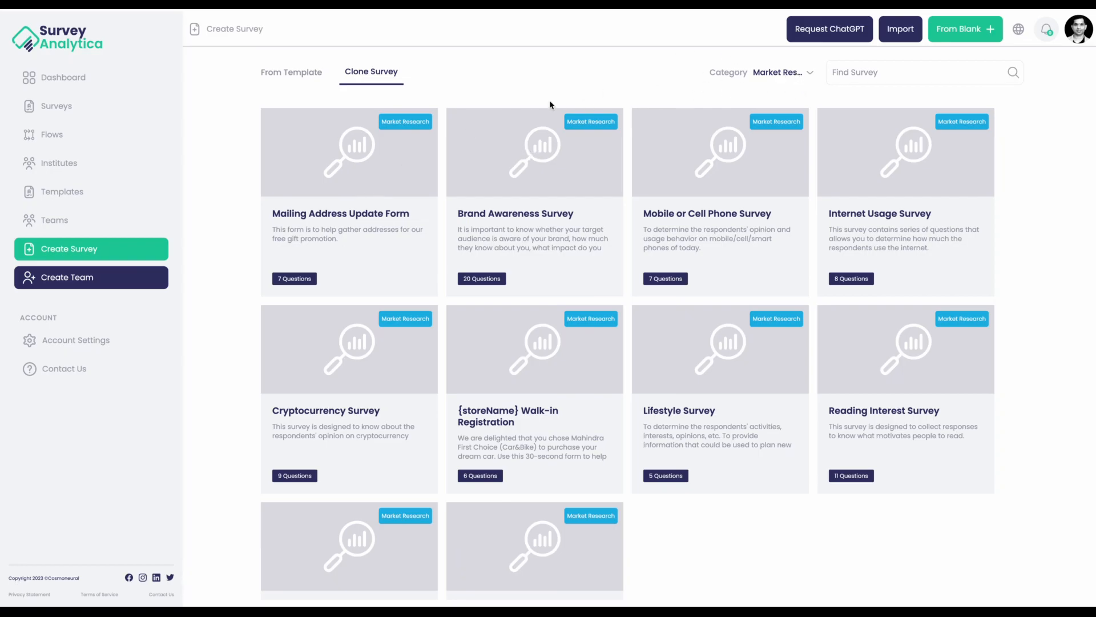
pyautogui.click(779, 72)
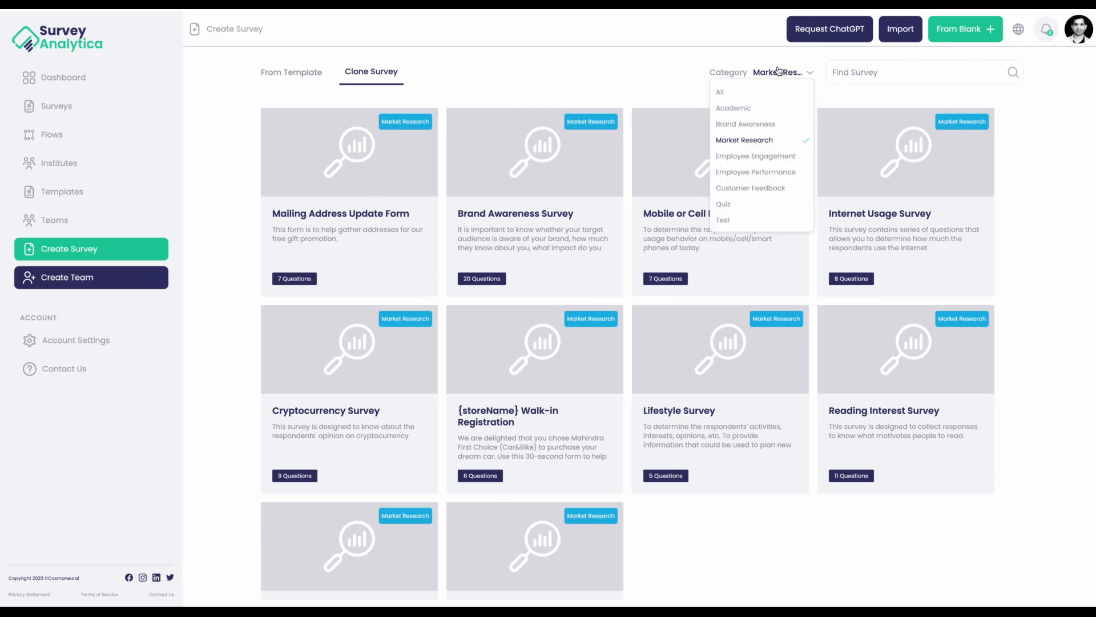
pyautogui.click(734, 96)
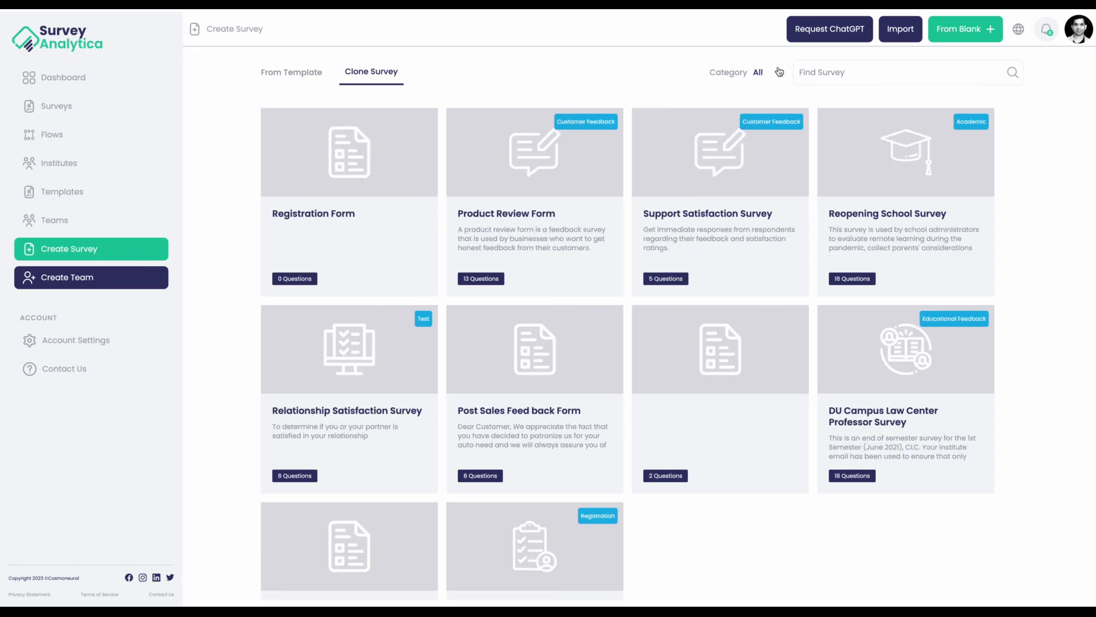
pyautogui.click(900, 31)
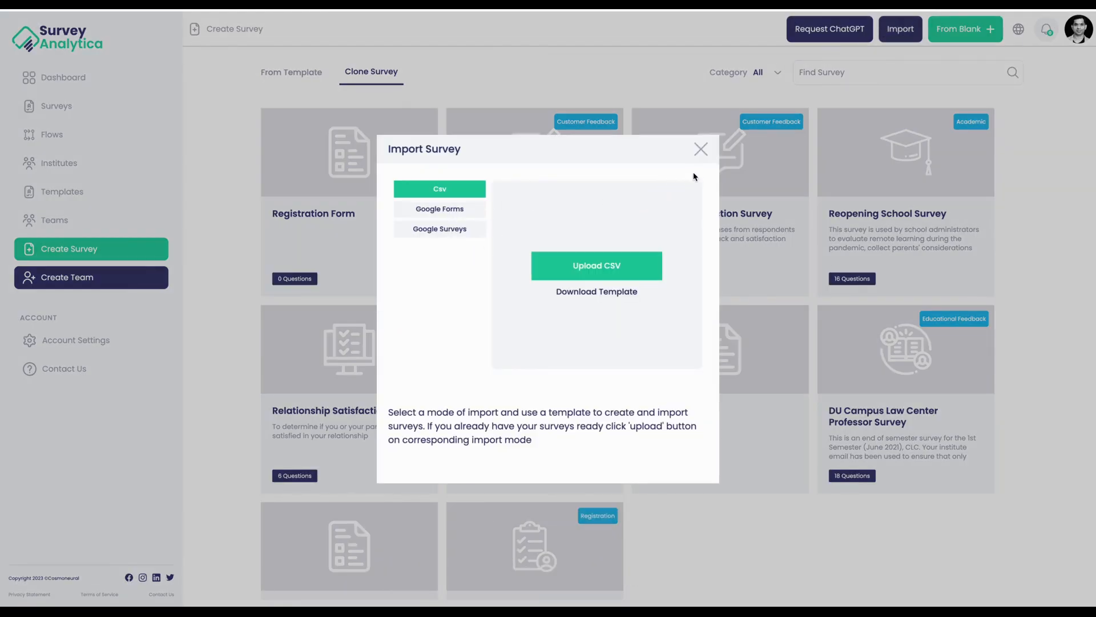
pyautogui.click(701, 149)
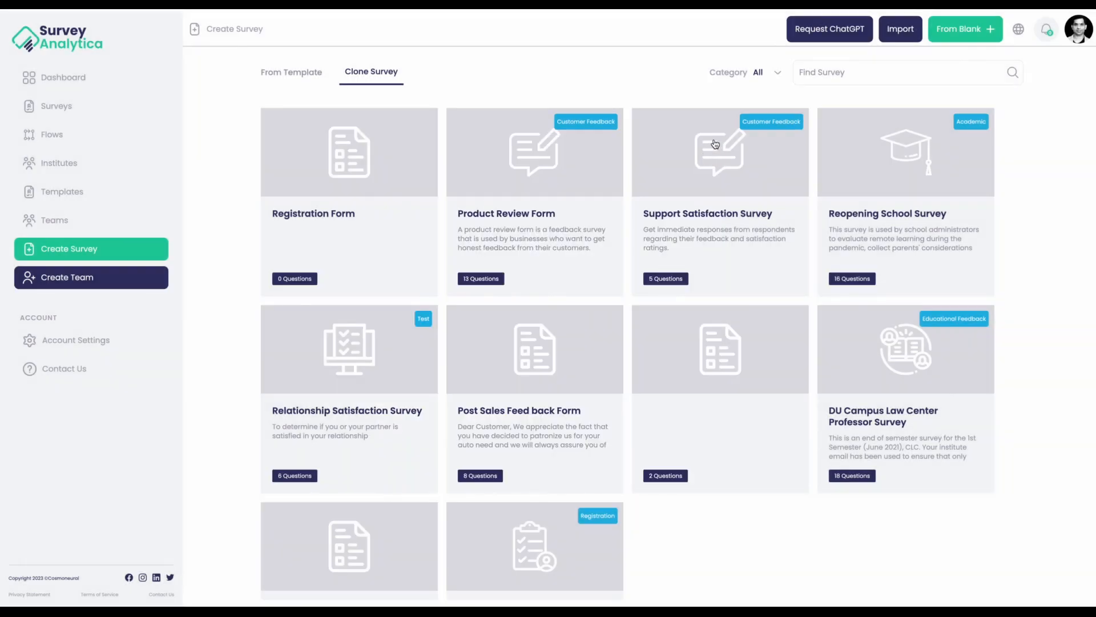
# Request a ChatGPT-generated survey of type Test with the subject "Maths Test For 10th Class In India" and 10 questions.
pyautogui.click(856, 36)
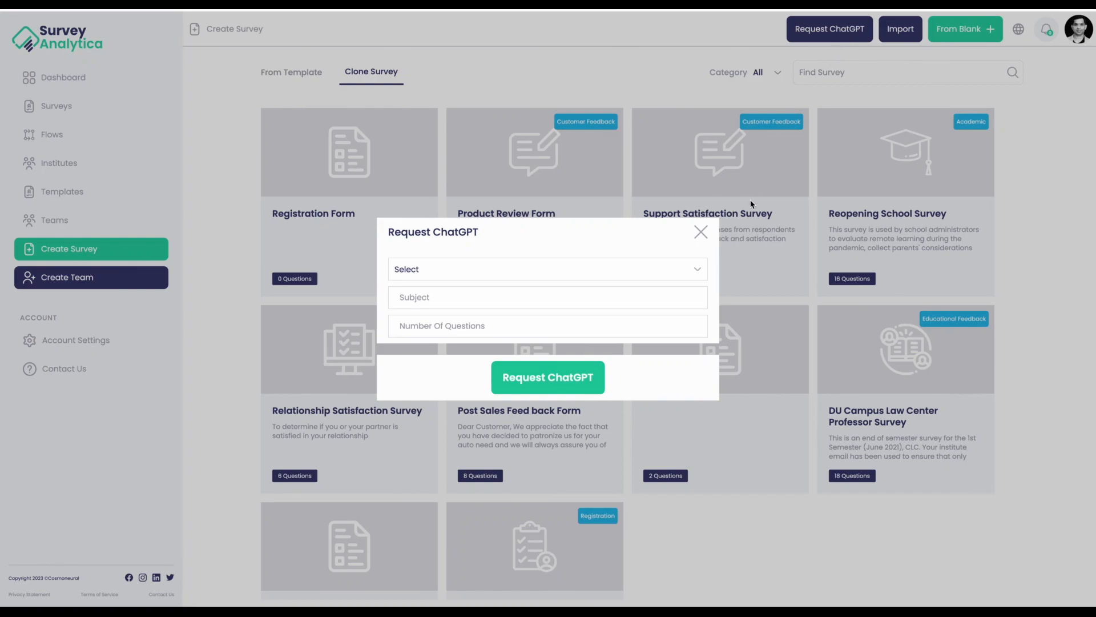
pyautogui.click(675, 271)
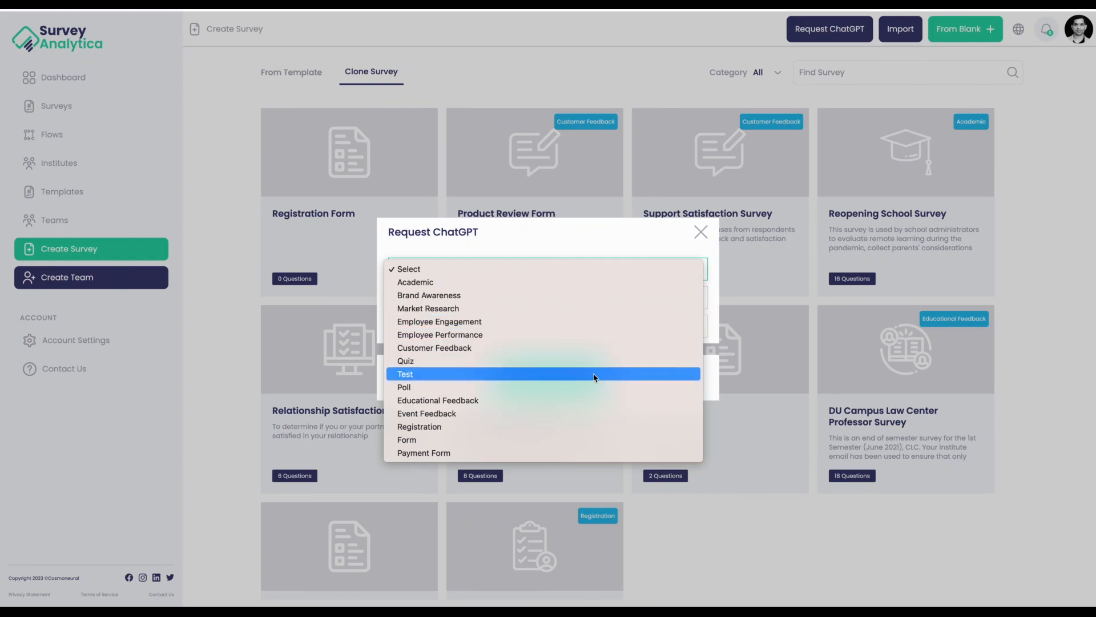
pyautogui.click(594, 377)
pyautogui.click(411, 297)
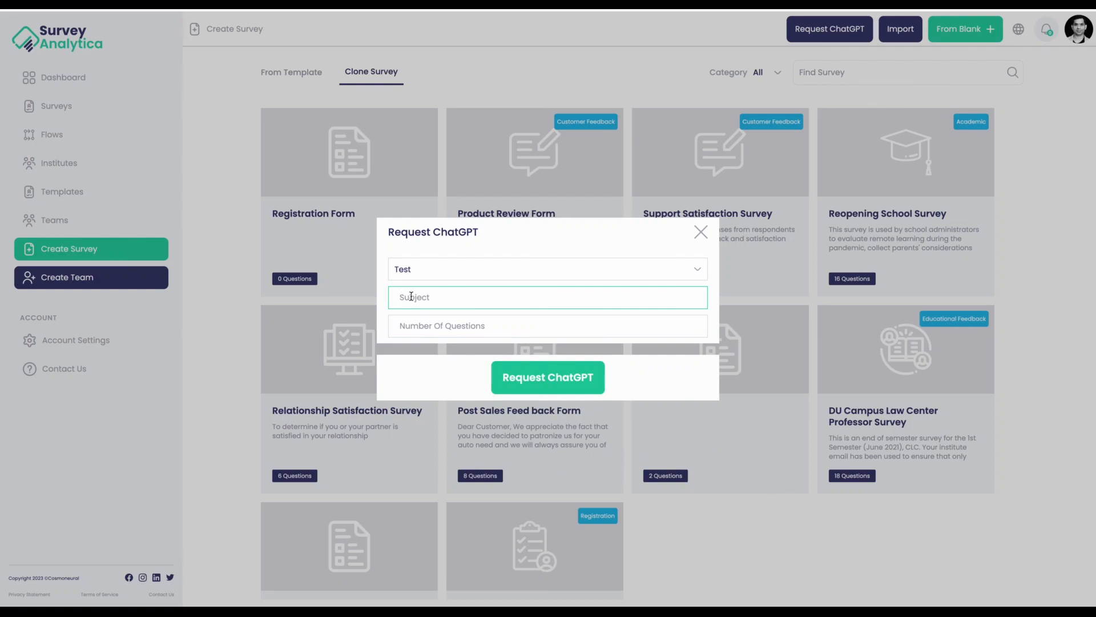
pyautogui.write('Maths Test S')
pyautogui.press('BackSpace')
pyautogui.write('For 10rth')
pyautogui.press('BackSpace')
pyautogui.press('BackSpace')
pyautogui.write('th Class In India')
pyautogui.press('Tab')
pyautogui.write('10')
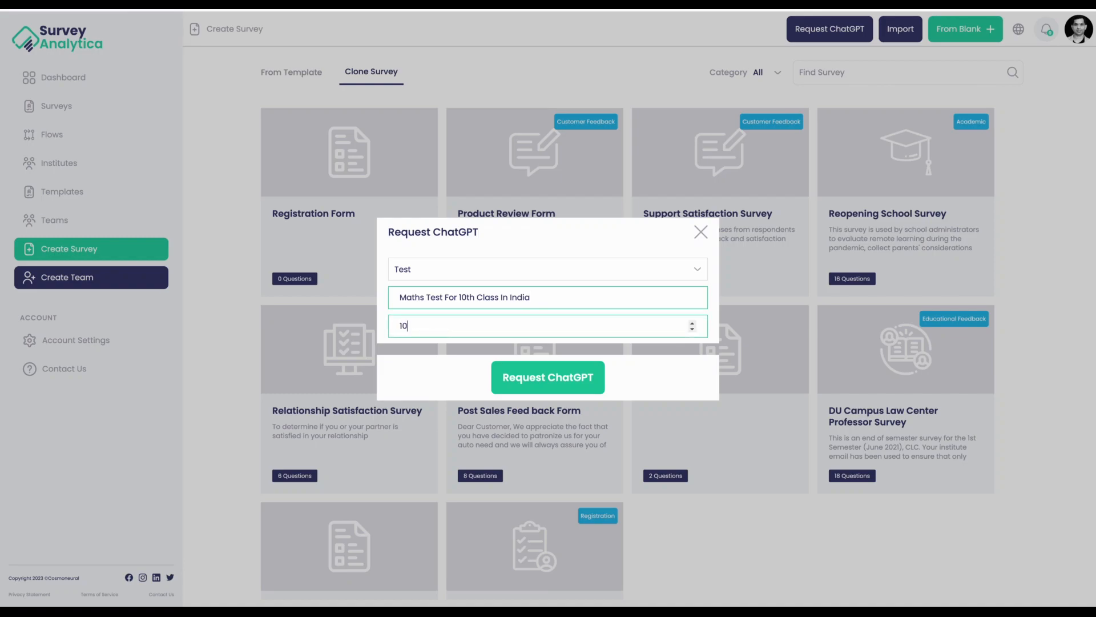
pyautogui.click(531, 372)
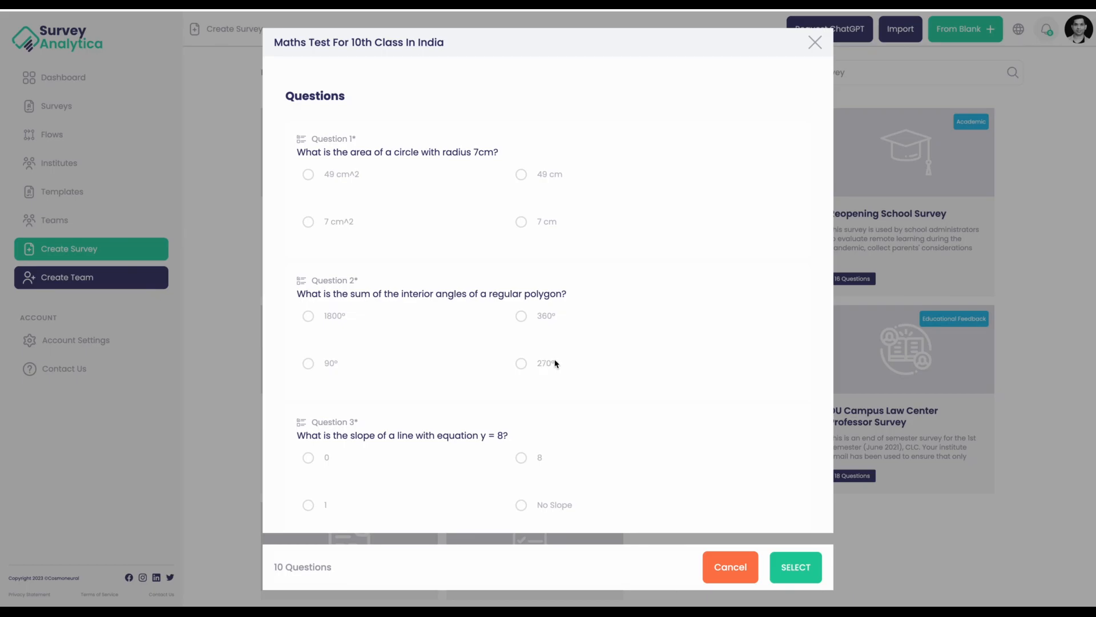
# Review the generated maths questions and accept them as the new survey.
pyautogui.scroll(-5, 515, 264)
pyautogui.scroll(-14, 515, 264)
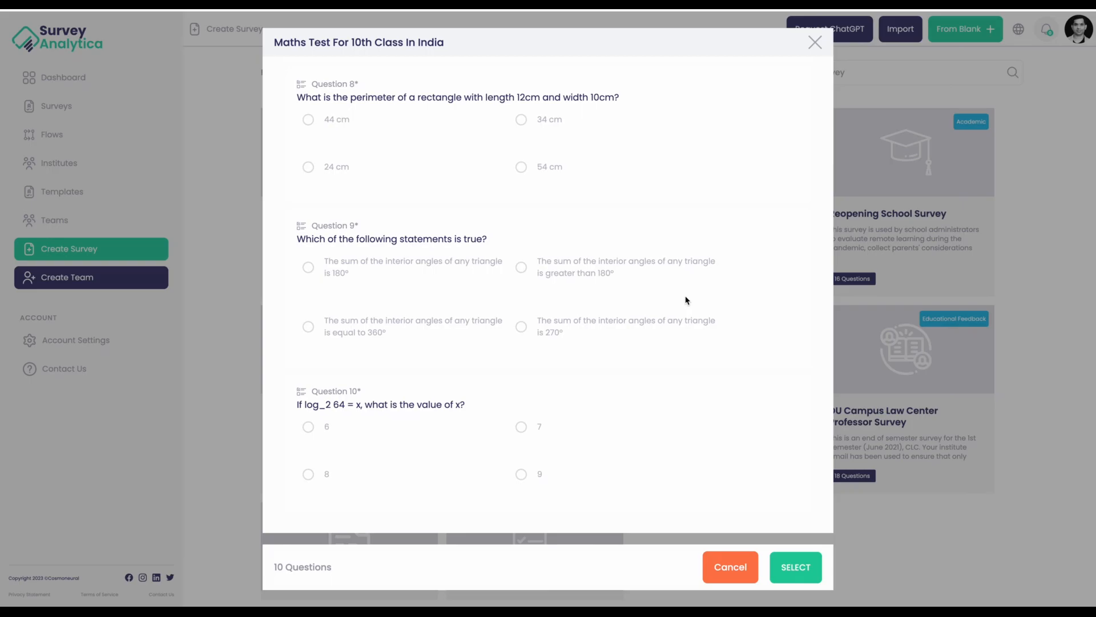
pyautogui.scroll(15, 686, 300)
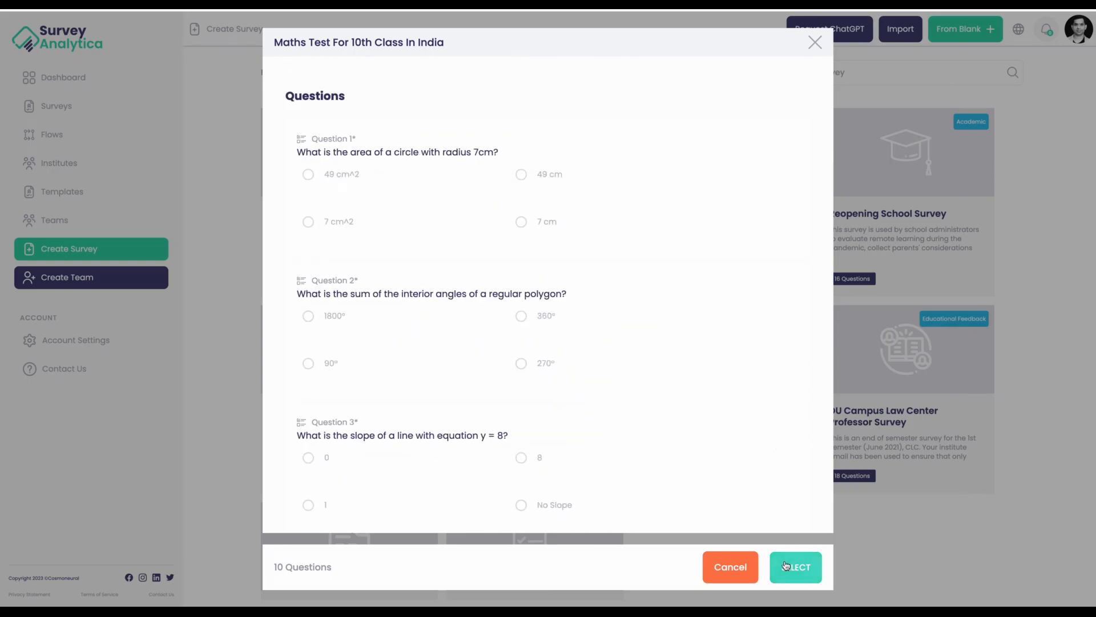
pyautogui.click(785, 566)
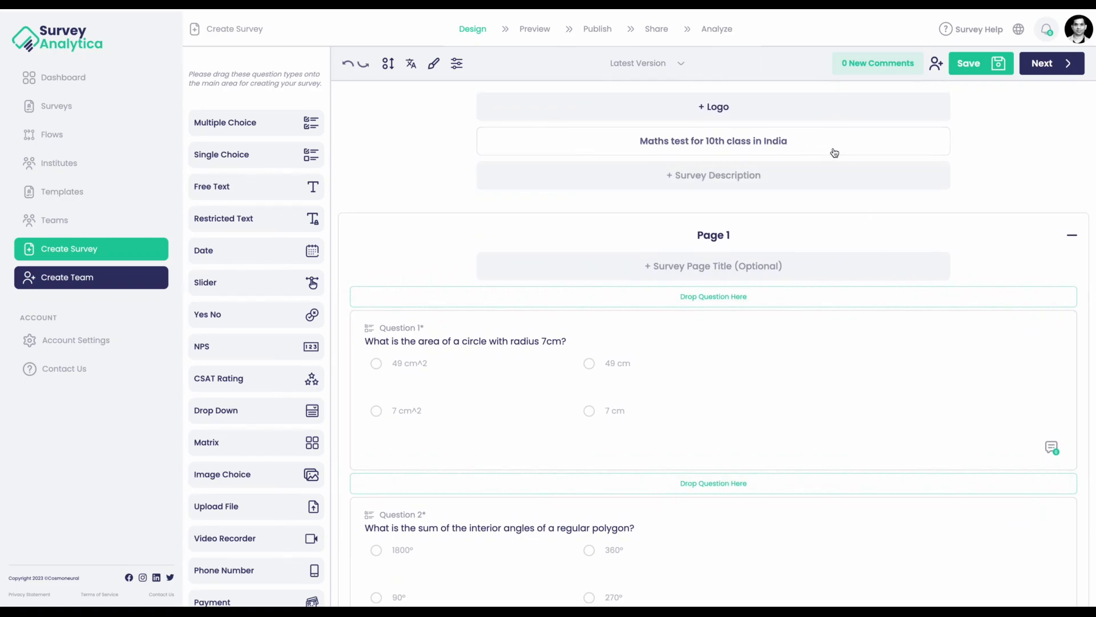
# Look through the questions in the survey design, and collapse and re-expand Page 1.
pyautogui.scroll(-1, 839, 255)
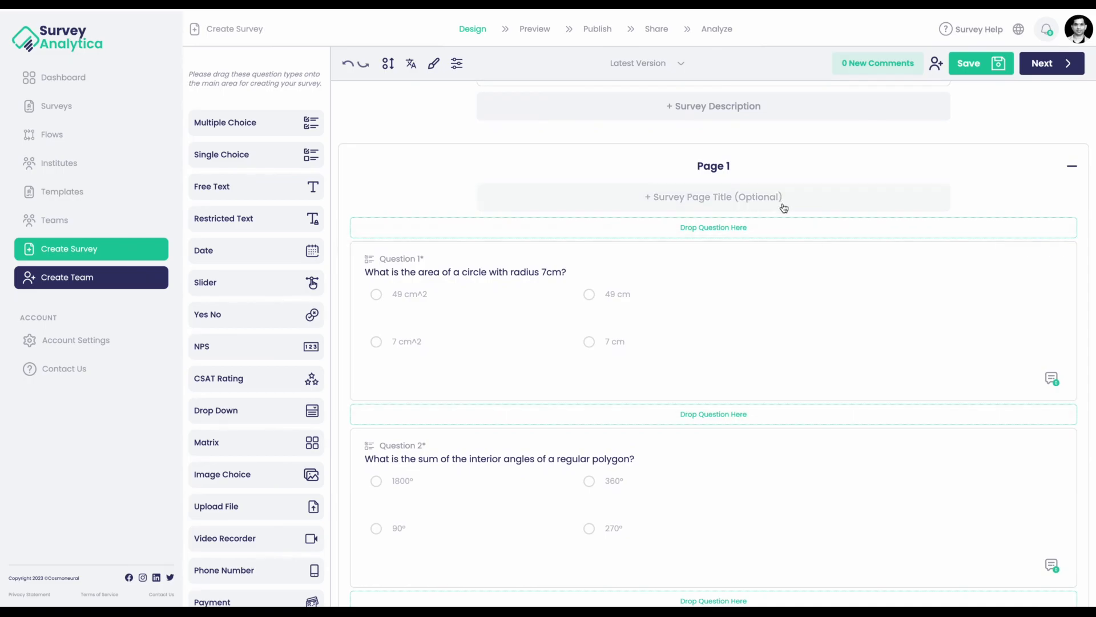
pyautogui.scroll(-2, 780, 221)
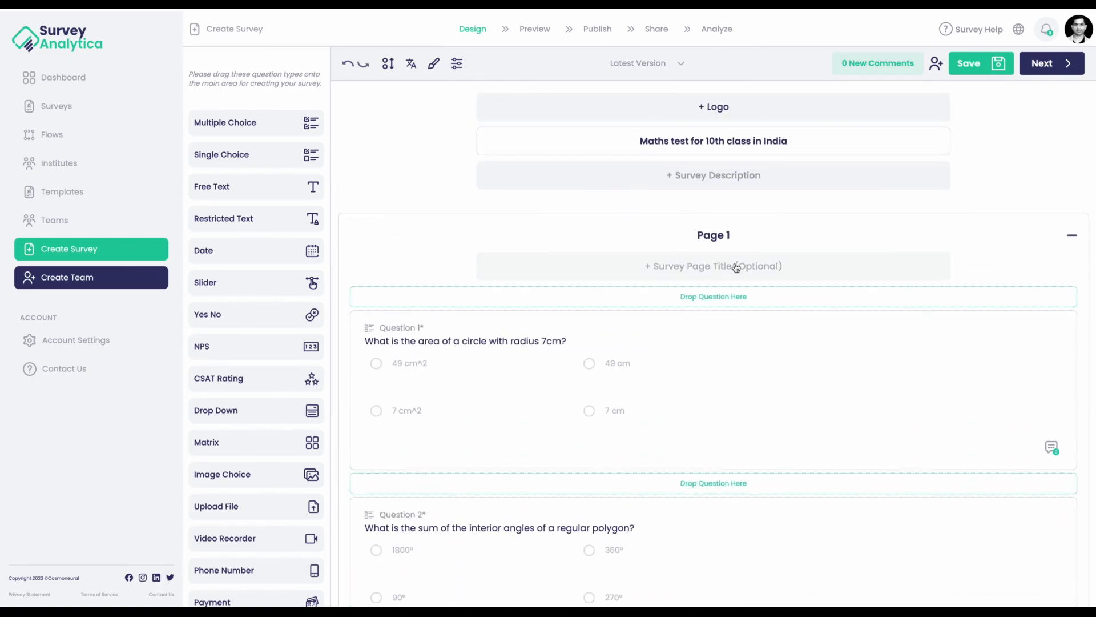
pyautogui.scroll(-10, 734, 268)
pyautogui.scroll(10, 735, 272)
pyautogui.click(1071, 236)
pyautogui.click(1071, 237)
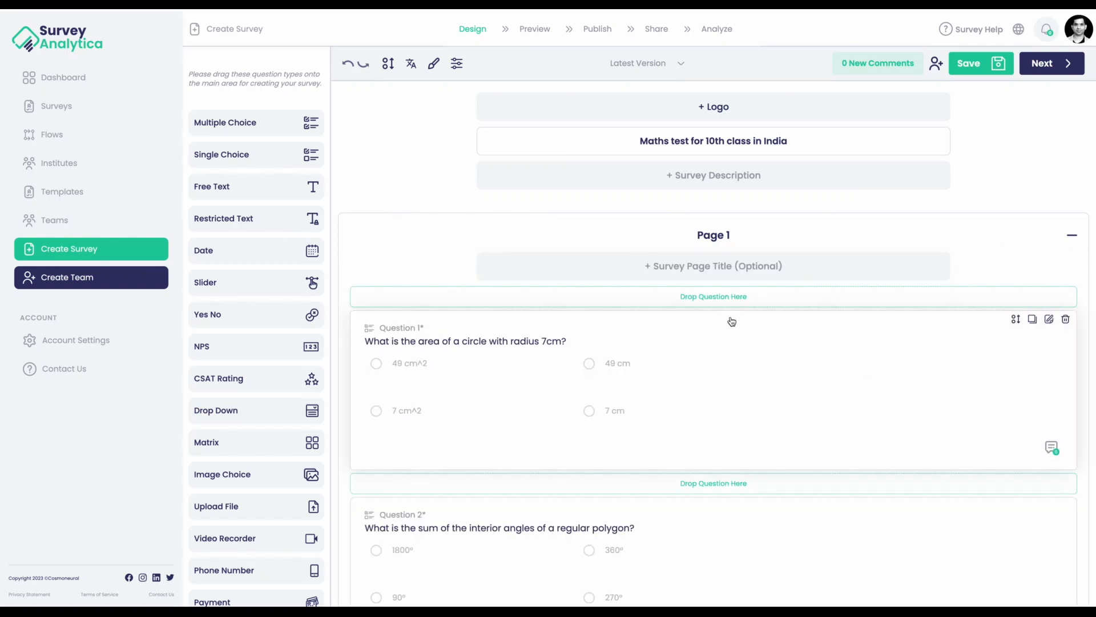
# Open Question 1 for editing and examine the Options and Formula Builder modes offered by Use Previous Answer Choices, leaving the setting off.
pyautogui.click(828, 368)
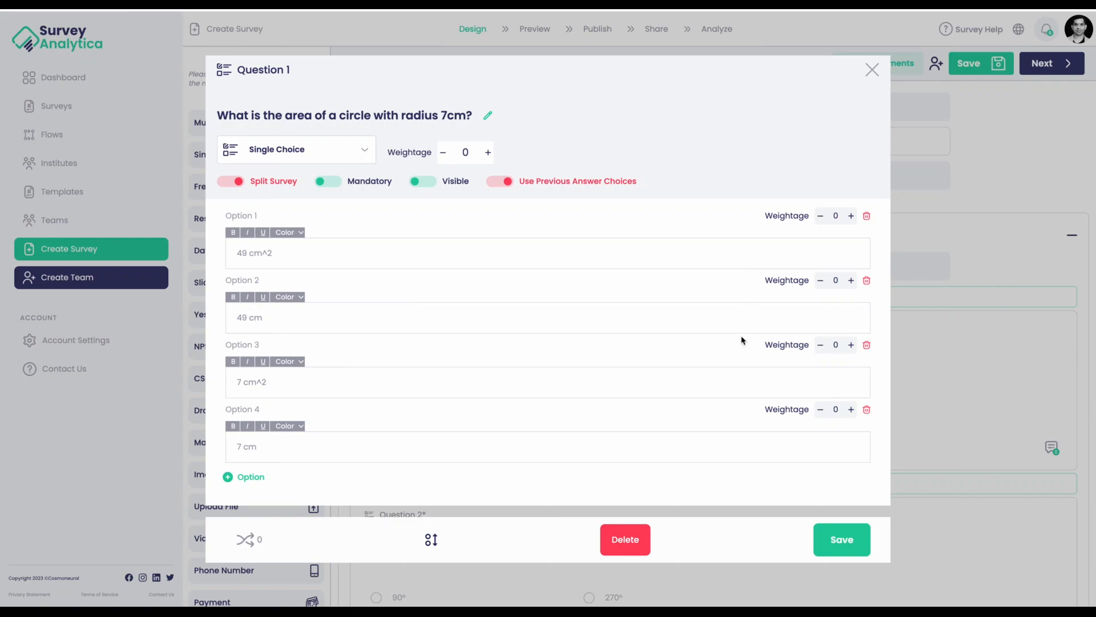
pyautogui.click(493, 183)
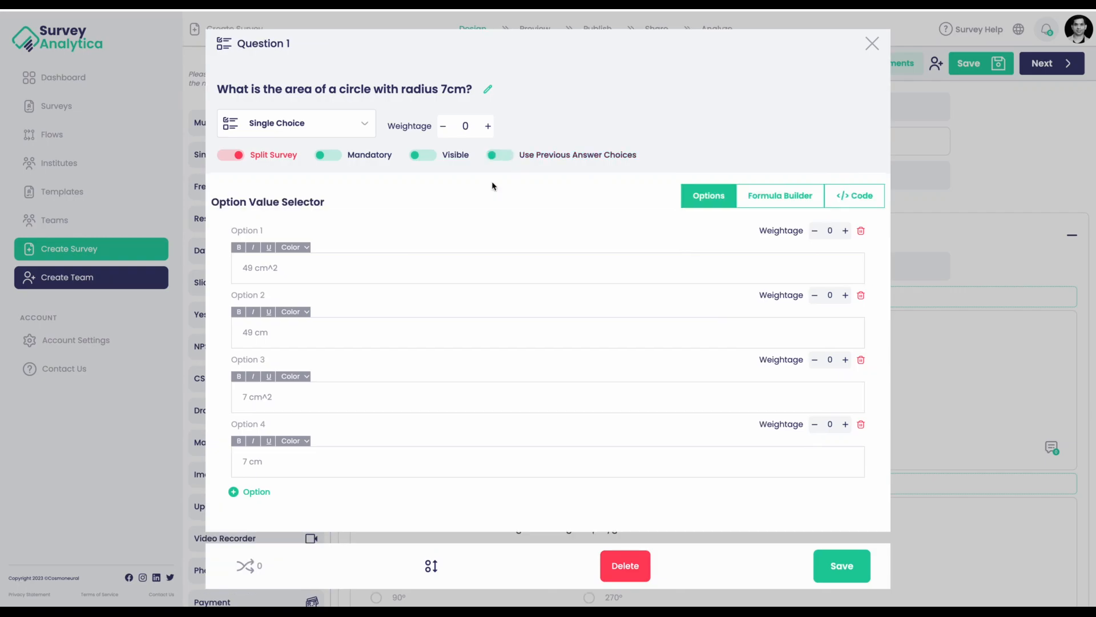
pyautogui.click(799, 196)
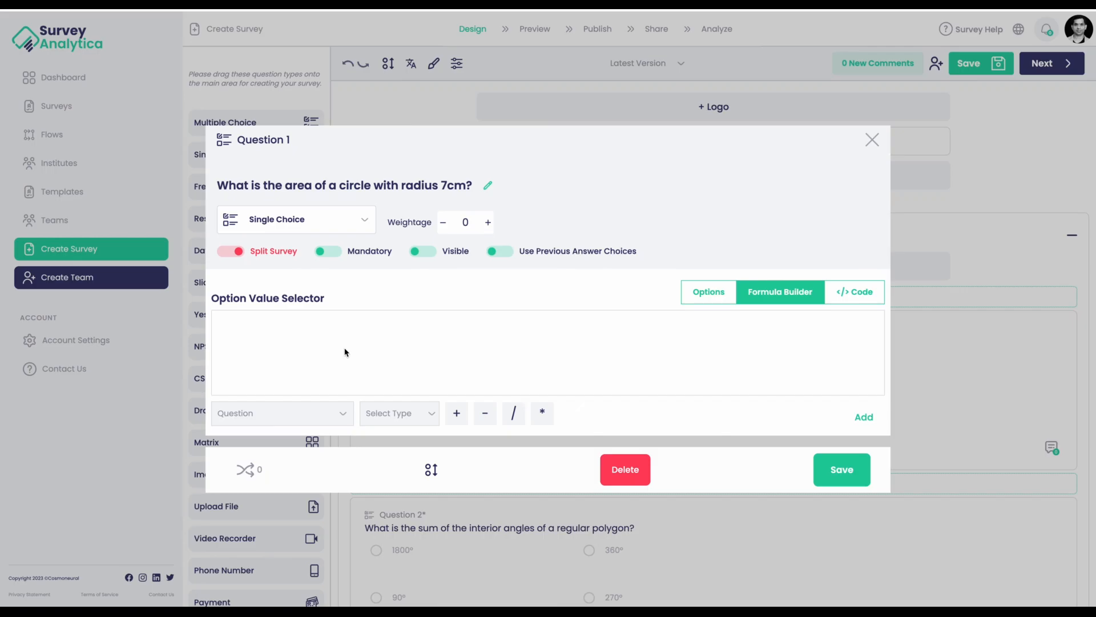
pyautogui.click(690, 296)
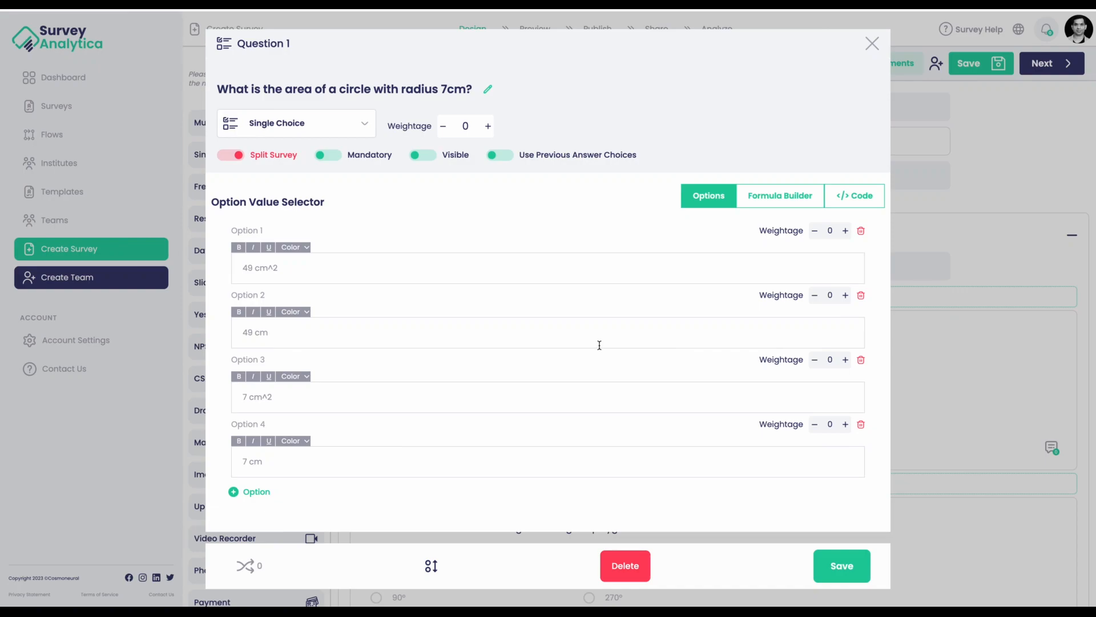
pyautogui.click(776, 203)
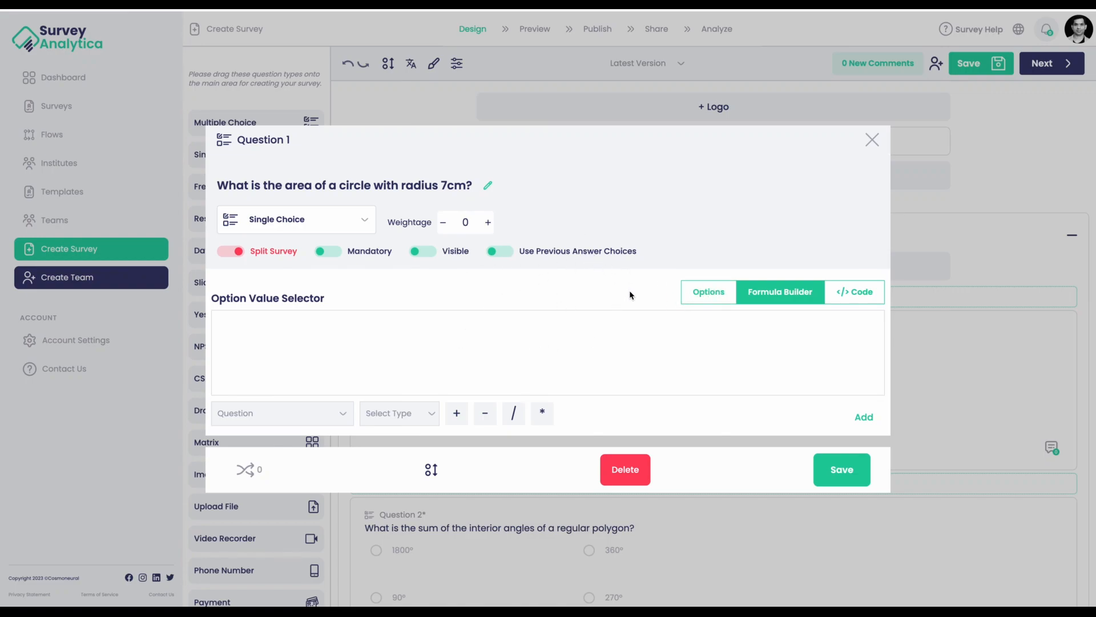
pyautogui.click(498, 252)
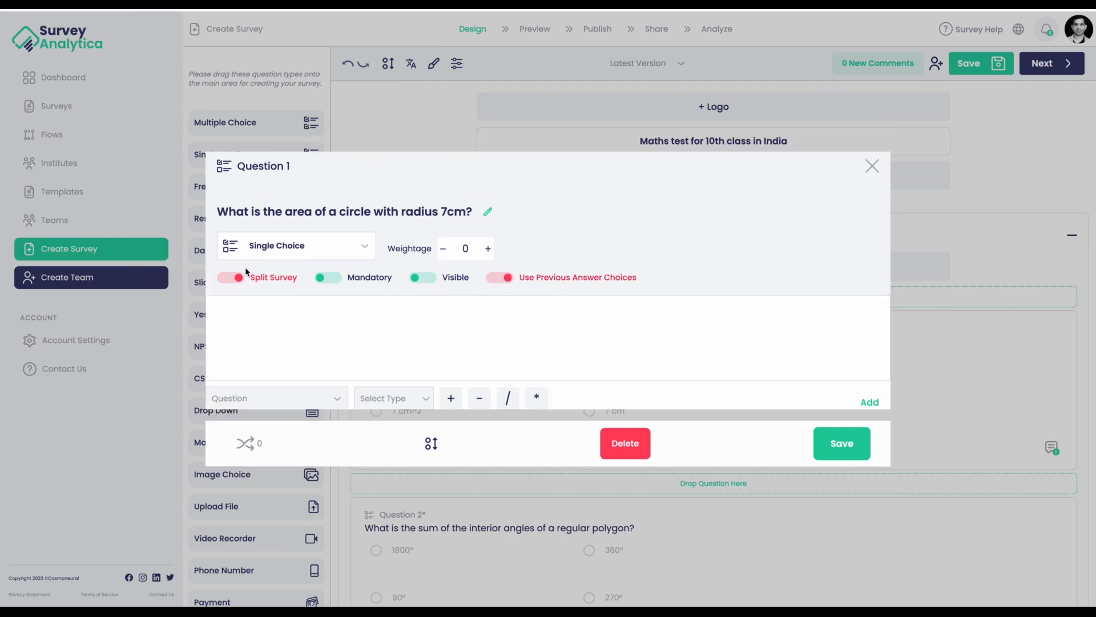
# Turn Use Previous Answer Choices on and back off for Question 1 to restore its plain option list.
pyautogui.scroll(-1, 369, 310)
pyautogui.scroll(1, 368, 307)
pyautogui.scroll(-1, 368, 307)
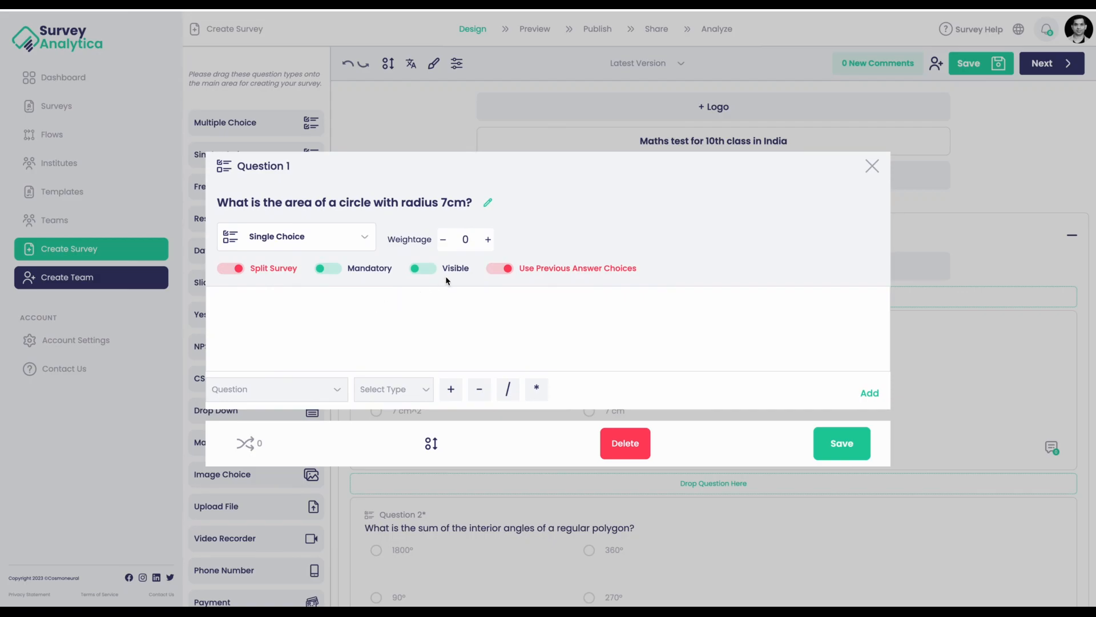
pyautogui.click(490, 272)
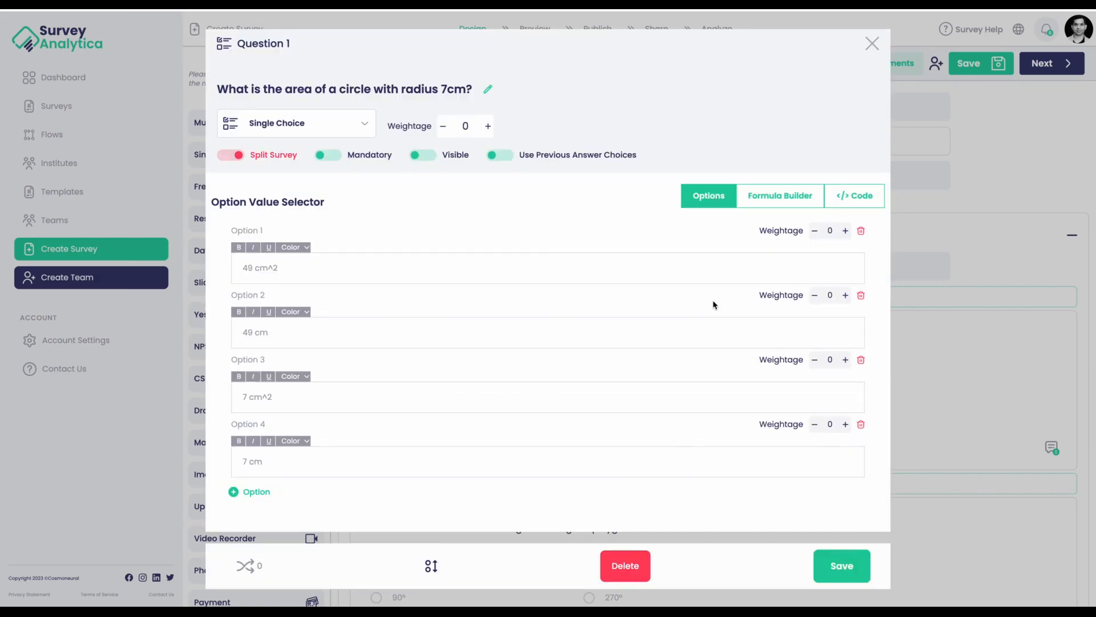
pyautogui.click(509, 159)
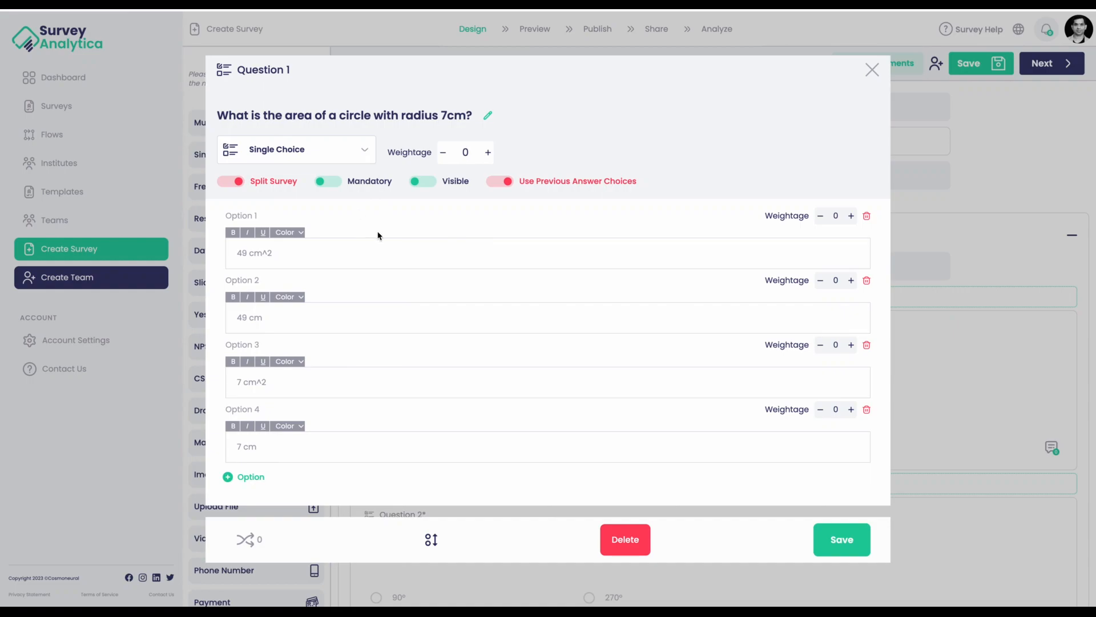
# Look through the question types available for Question 1, leaving it as Single Choice, and close the question editor.
pyautogui.click(314, 150)
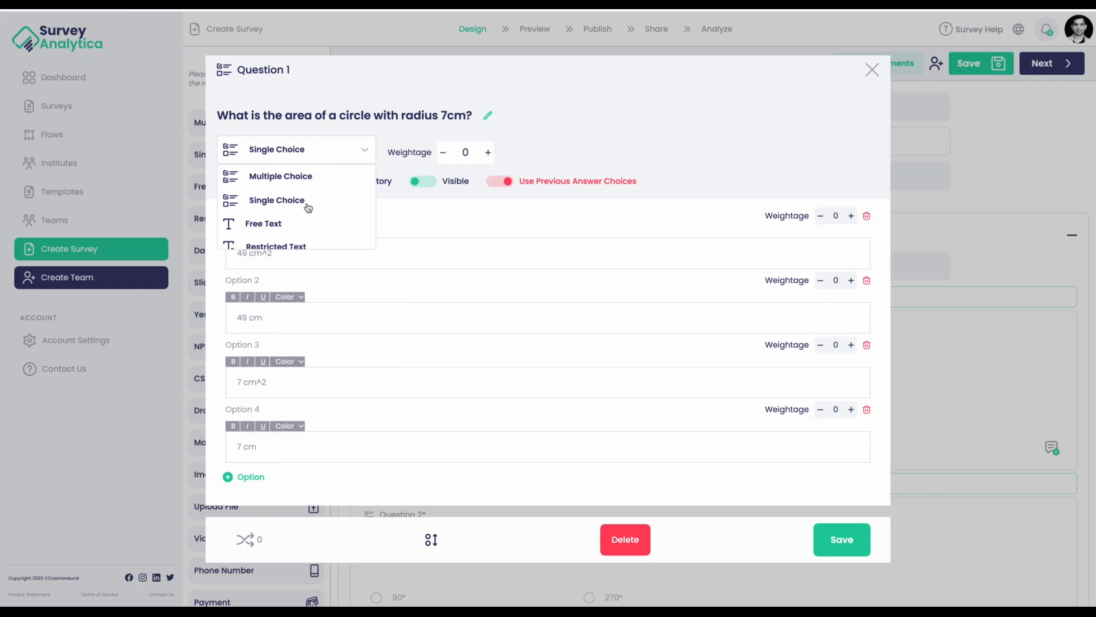
pyautogui.scroll(-5, 309, 207)
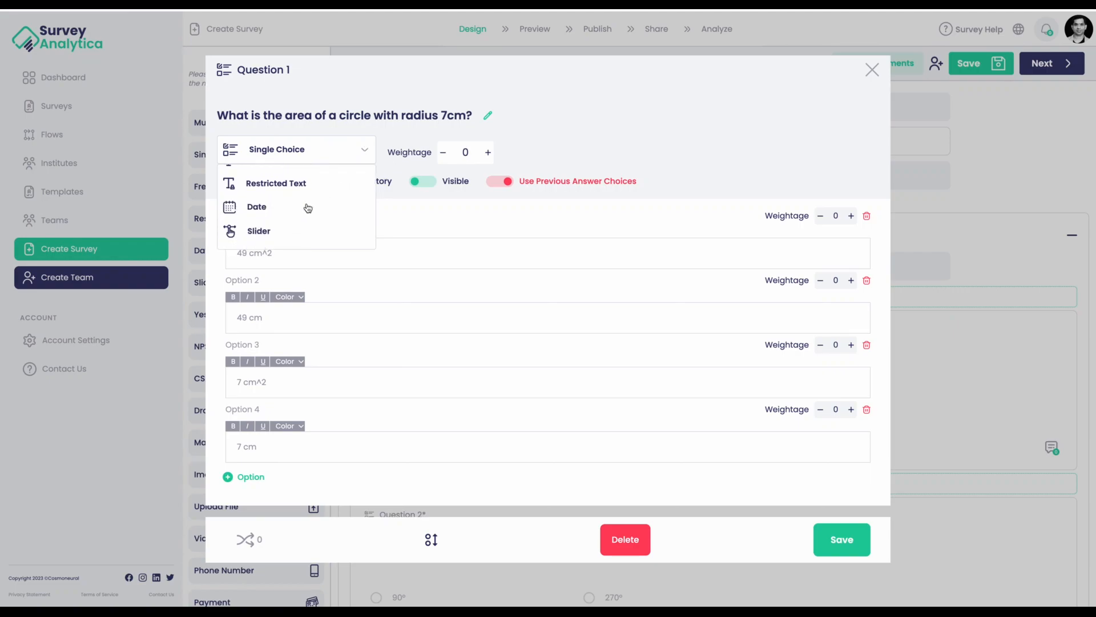
pyautogui.scroll(-3, 308, 208)
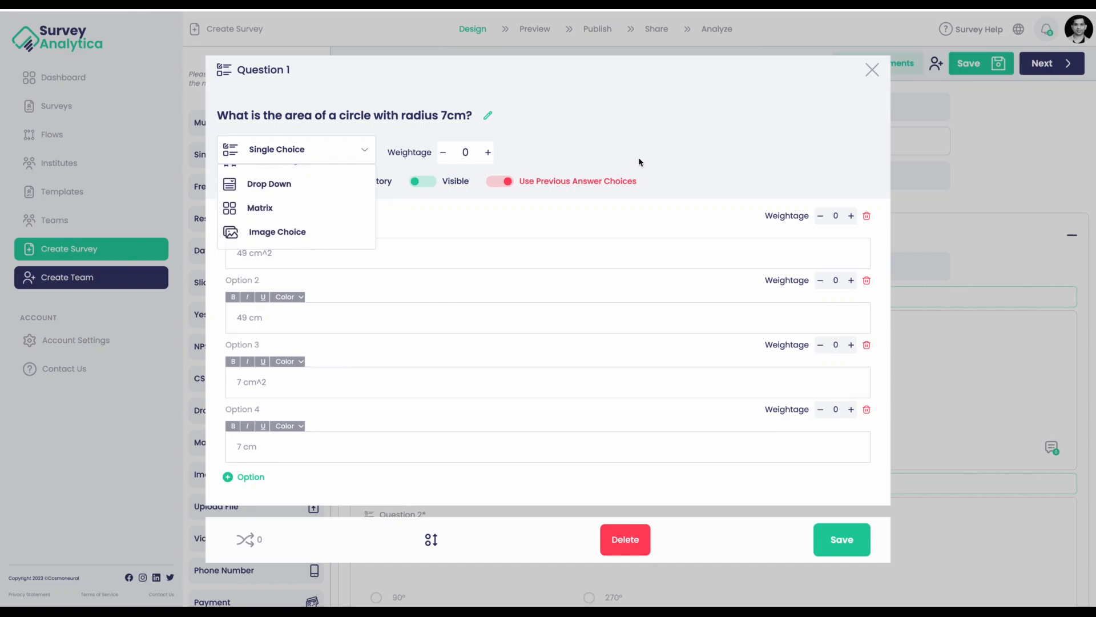
pyautogui.click(872, 70)
# Duplicate the circle-area question on Page 1 and delete the copy.
pyautogui.scroll(-7, 799, 318)
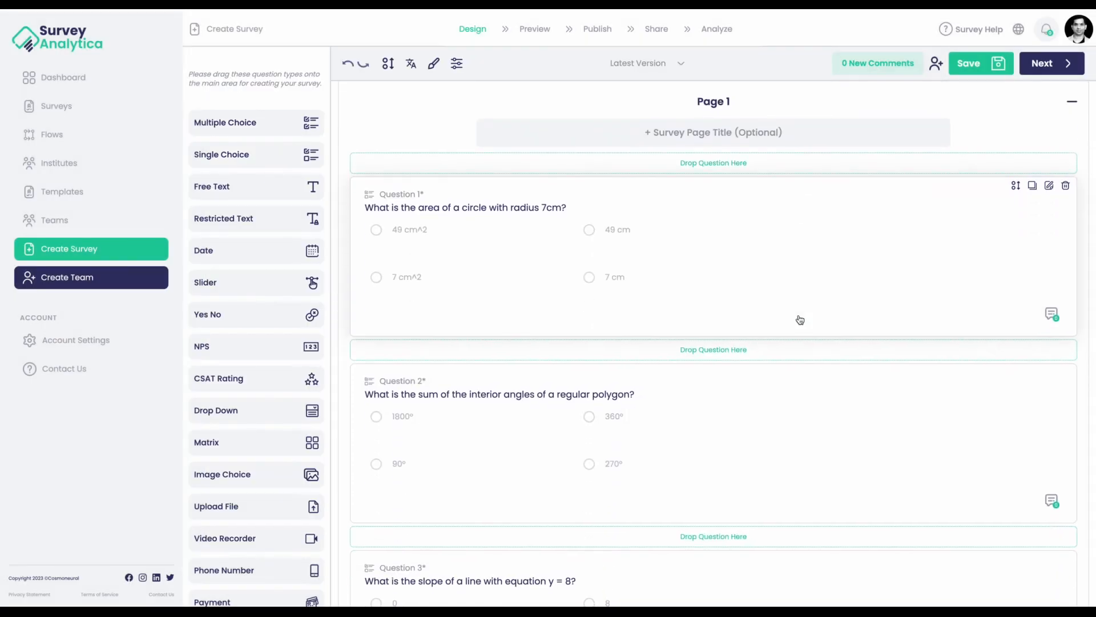
pyautogui.scroll(4, 800, 319)
pyautogui.scroll(1, 800, 319)
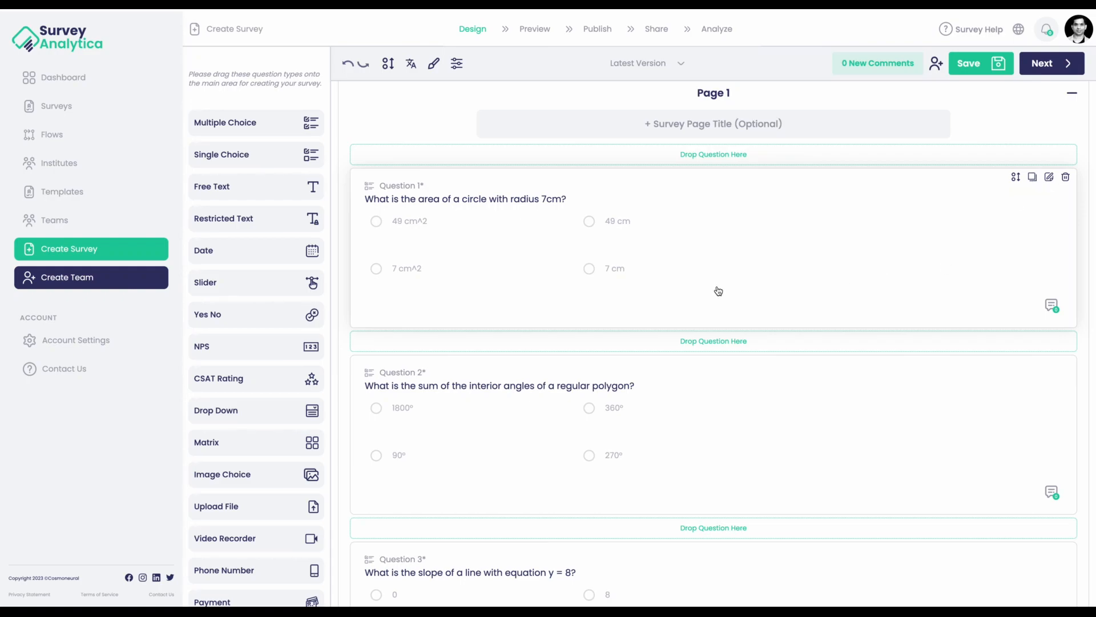
pyautogui.click(1032, 176)
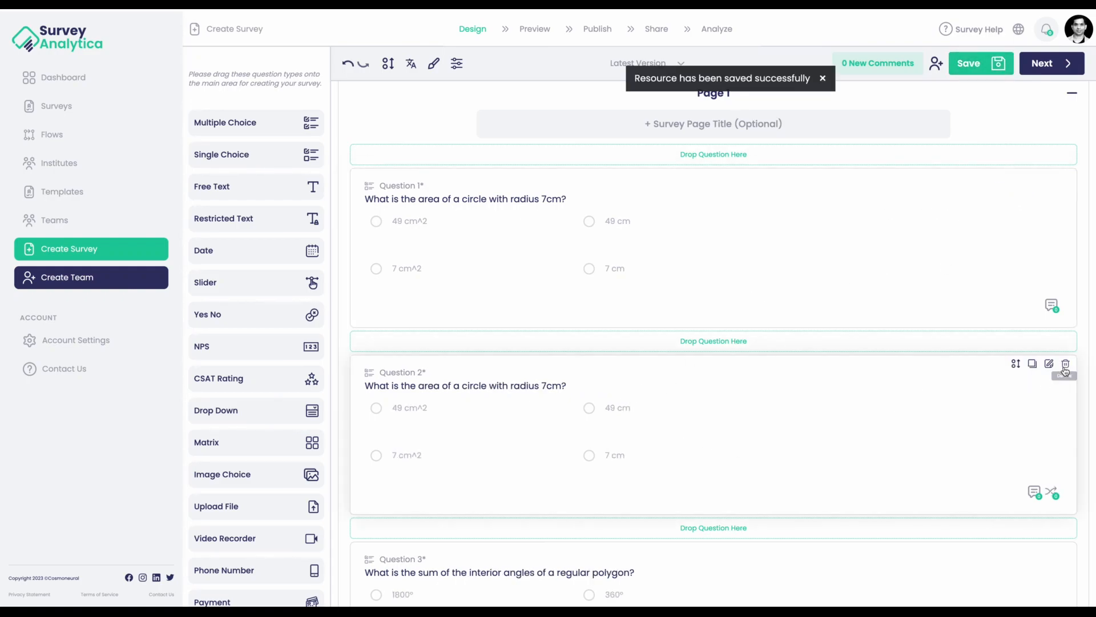
pyautogui.click(1066, 366)
pyautogui.scroll(1, 952, 281)
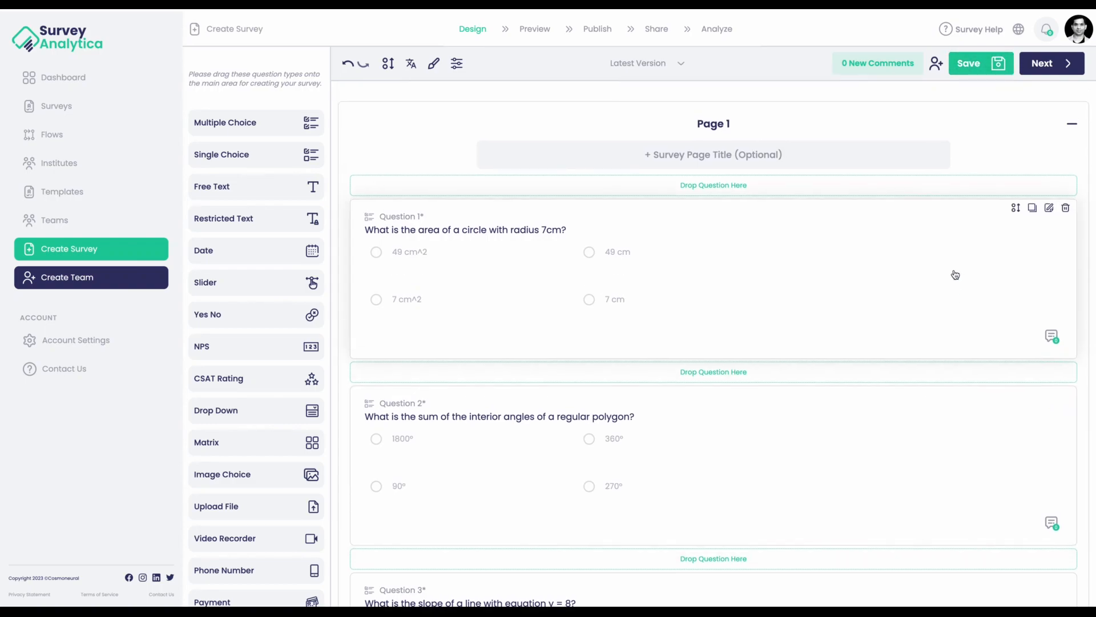
# Move the circle-area question on Page 1 to after the question about the triangle with 45°, 45° and 90° angles.
pyautogui.click(1017, 209)
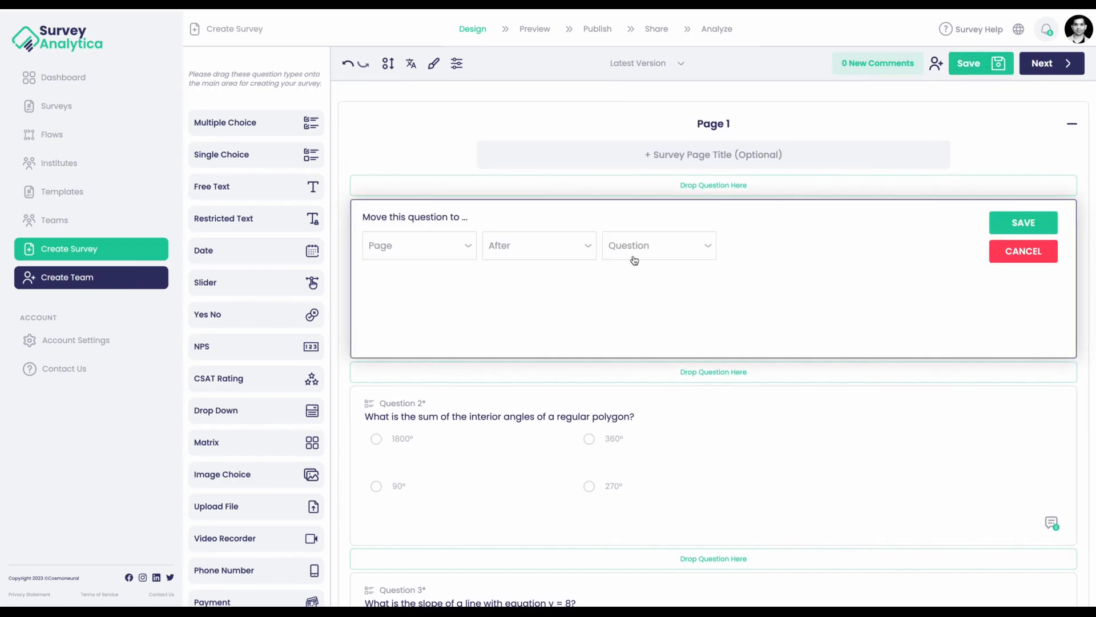
pyautogui.click(385, 261)
pyautogui.click(529, 247)
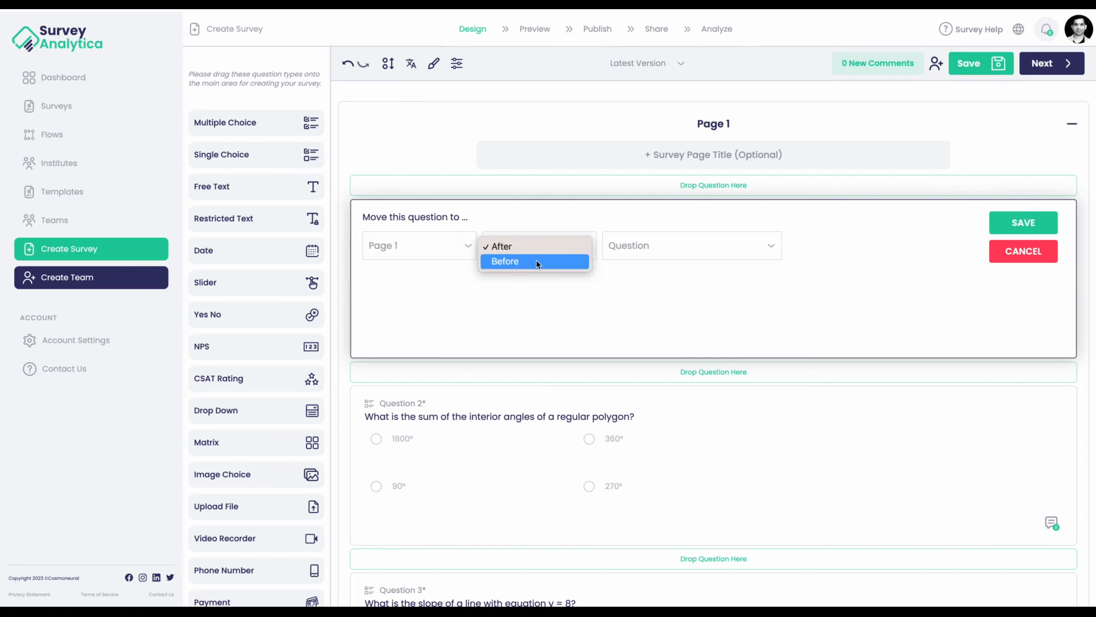
pyautogui.click(543, 248)
pyautogui.click(668, 247)
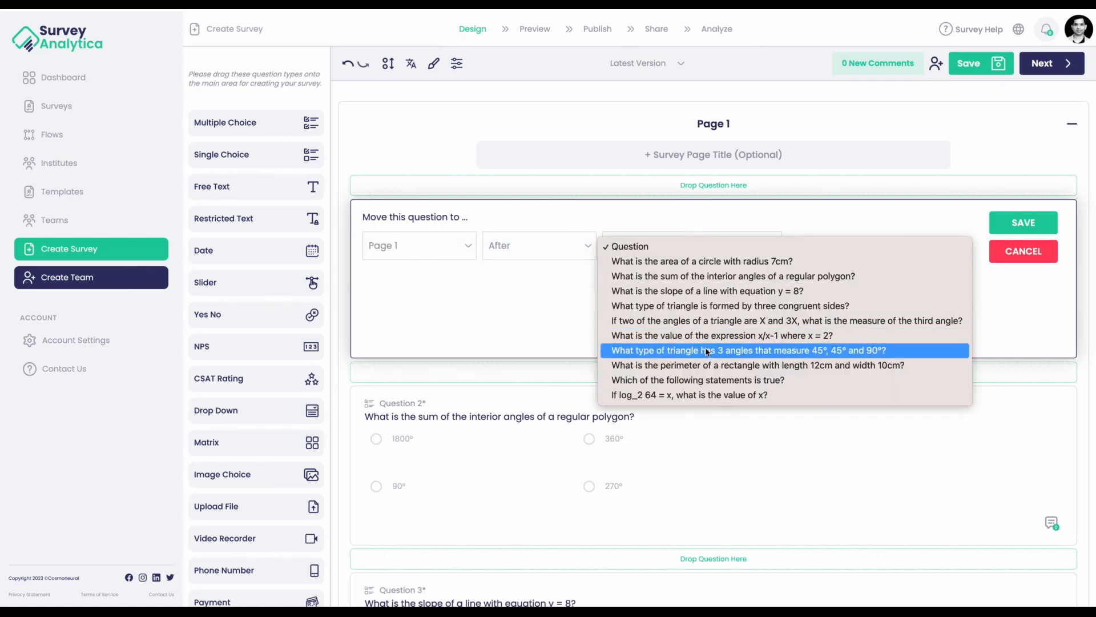
pyautogui.click(703, 351)
pyautogui.click(1013, 231)
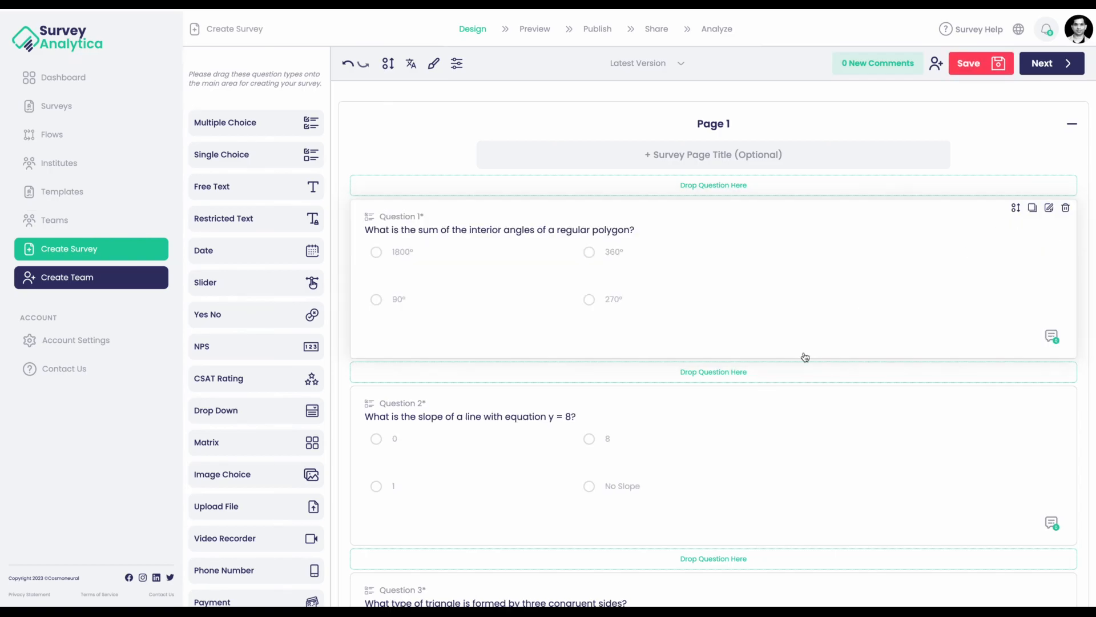
# Reorder Page 1 so the rectangle-perimeter question is second, the line-slope question seventh and the circle-area question eighth, and save the order.
pyautogui.scroll(15, 707, 454)
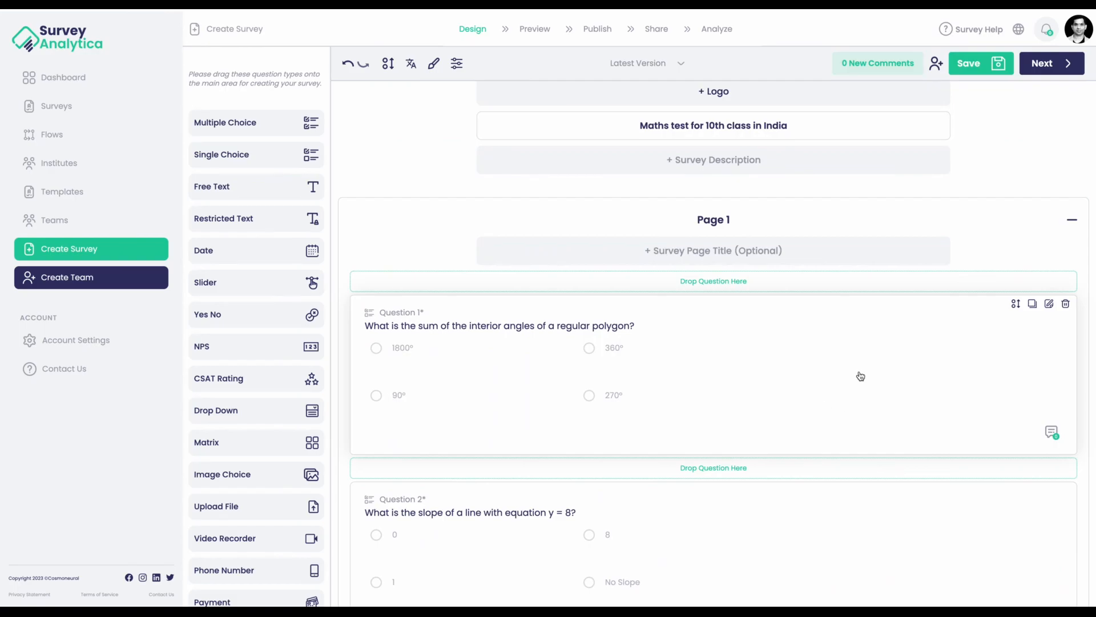
pyautogui.click(387, 64)
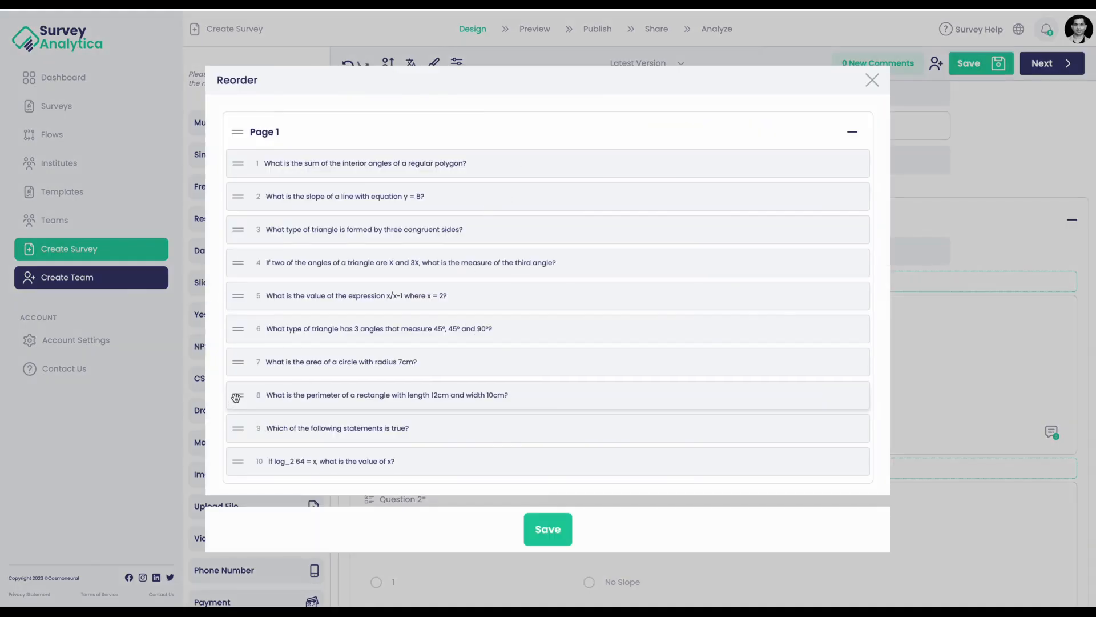
pyautogui.moveTo(240, 402); pyautogui.dragTo(240, 367)
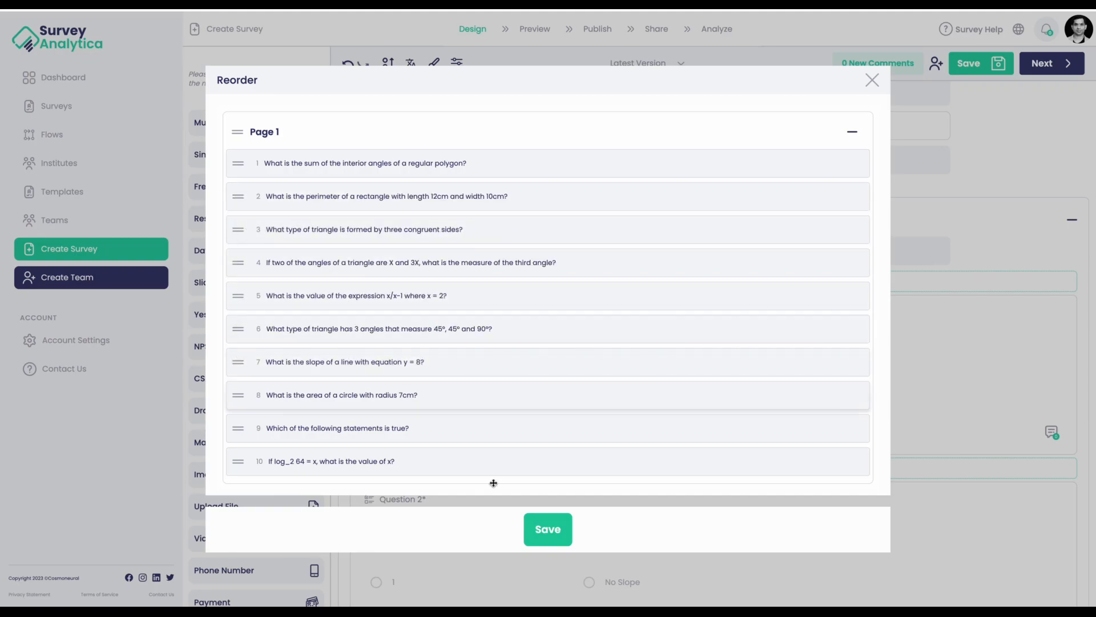
pyautogui.click(553, 531)
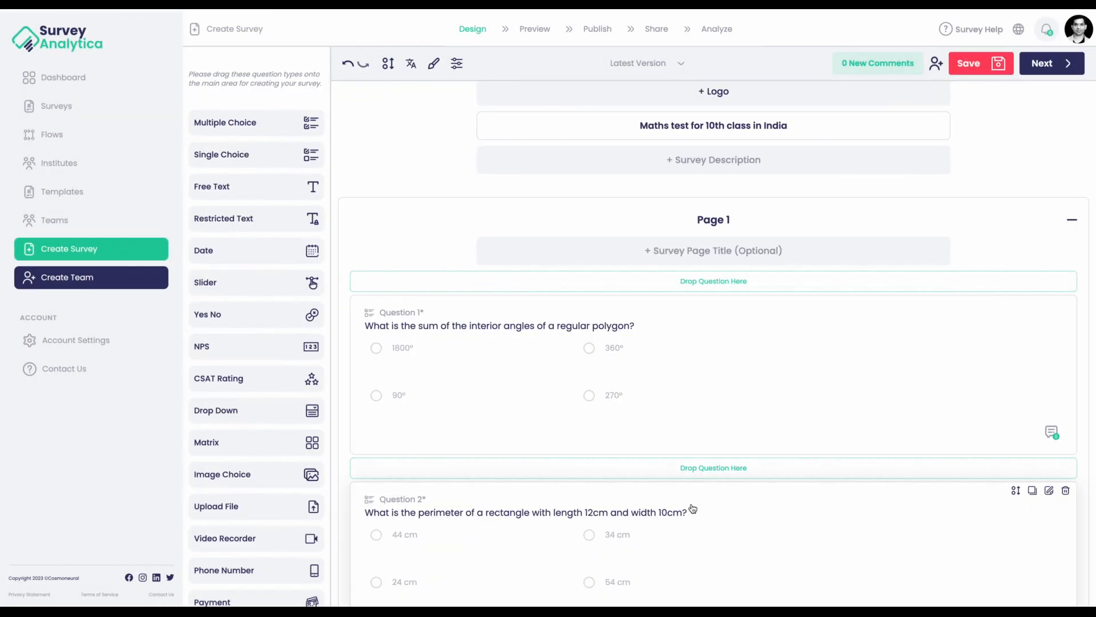
pyautogui.scroll(-15, 692, 510)
pyautogui.scroll(15, 692, 509)
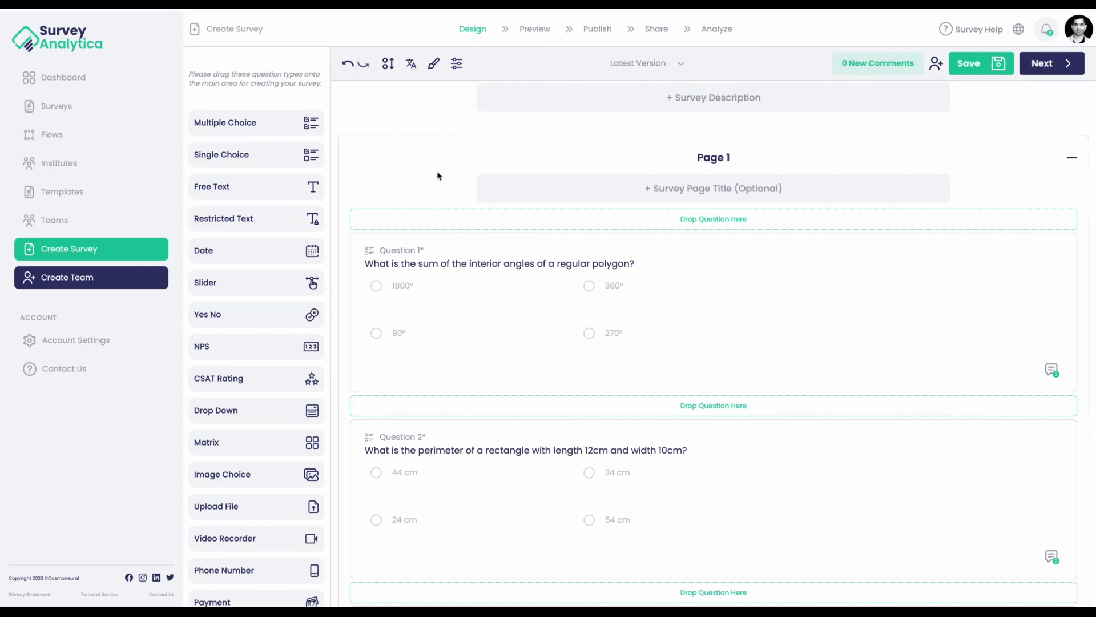
# Open the survey's language settings and view the list of languages offered for the application interface.
pyautogui.click(412, 65)
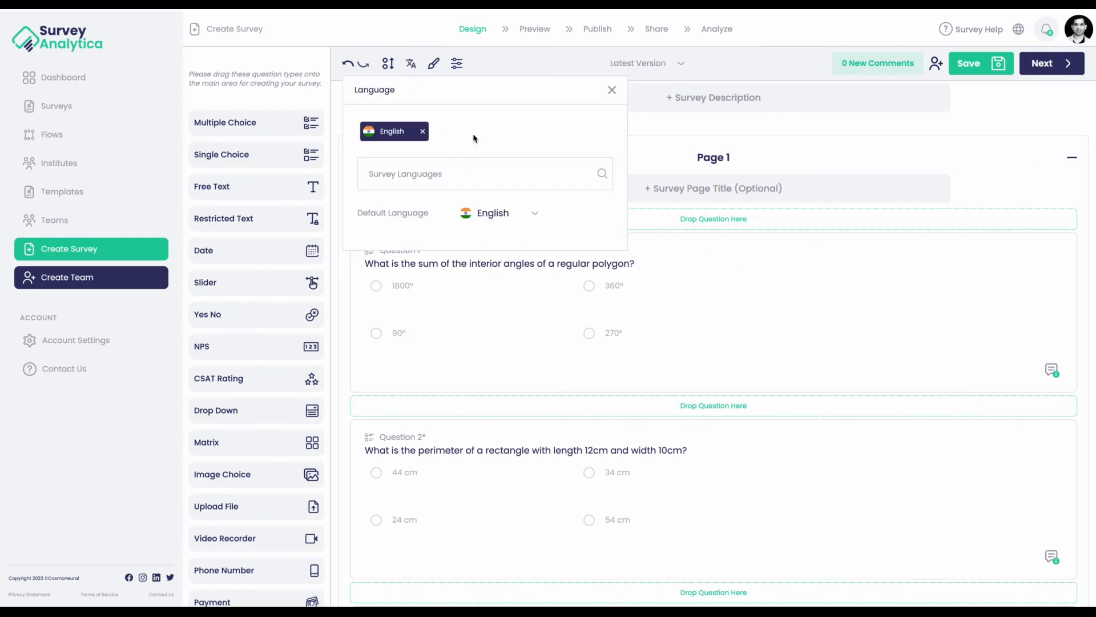
pyautogui.click(555, 172)
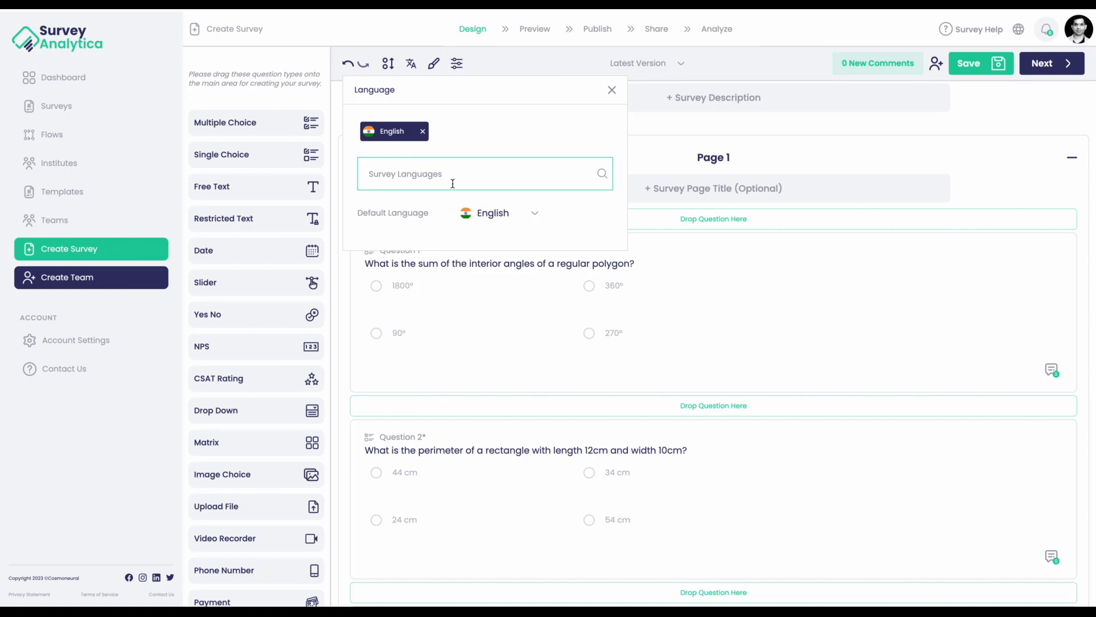
pyautogui.click(1019, 29)
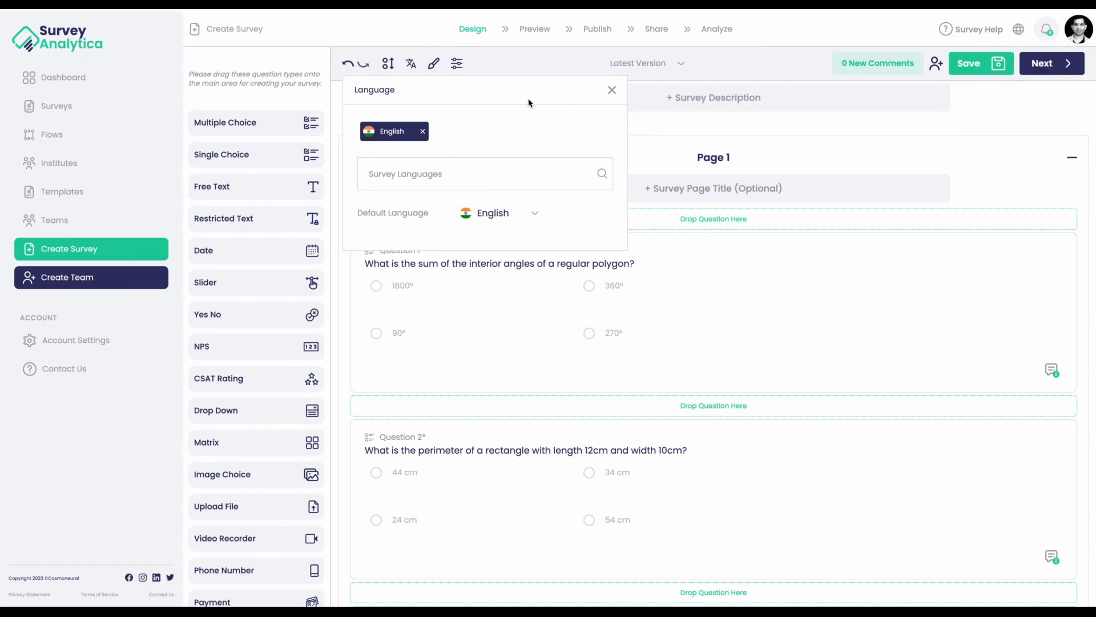
pyautogui.click(1019, 29)
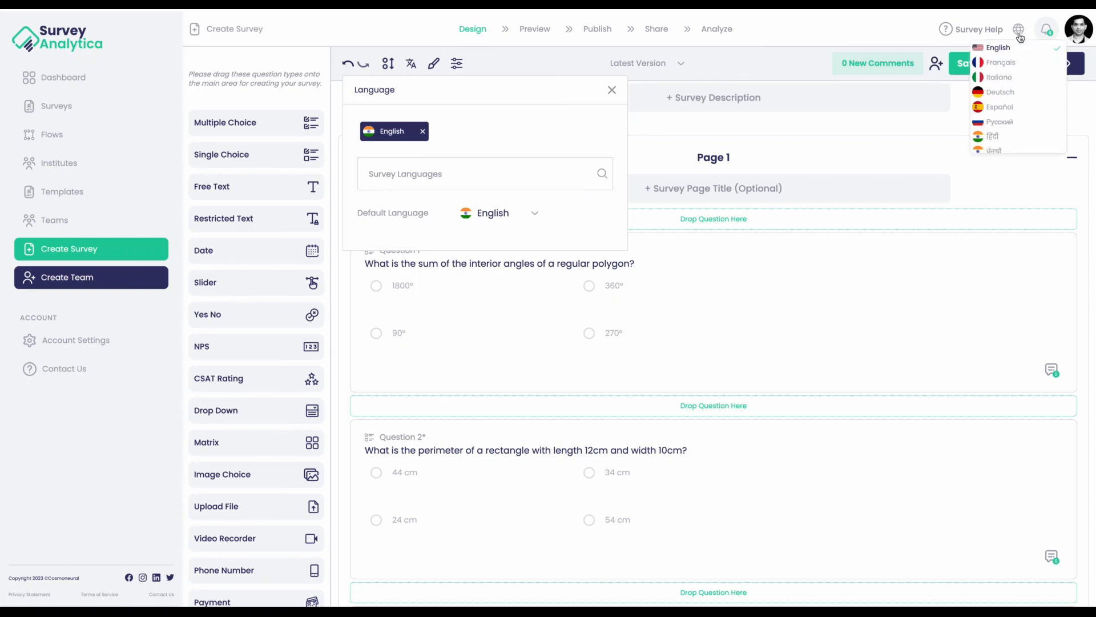
pyautogui.click(1044, 30)
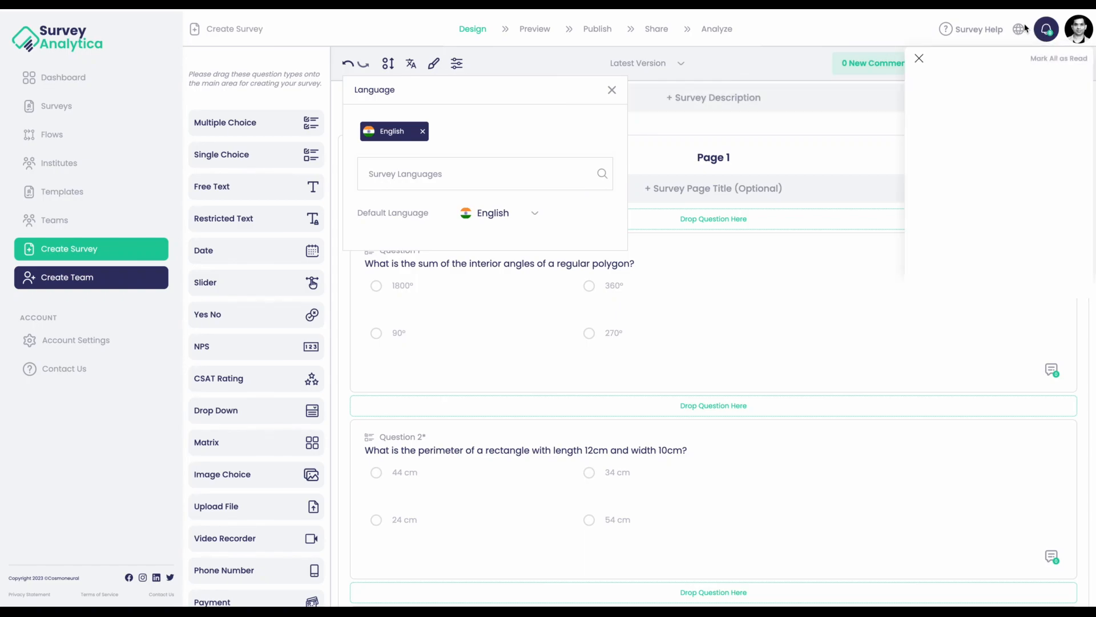
pyautogui.click(882, 138)
# Add German as an additional survey language.
pyautogui.click(442, 174)
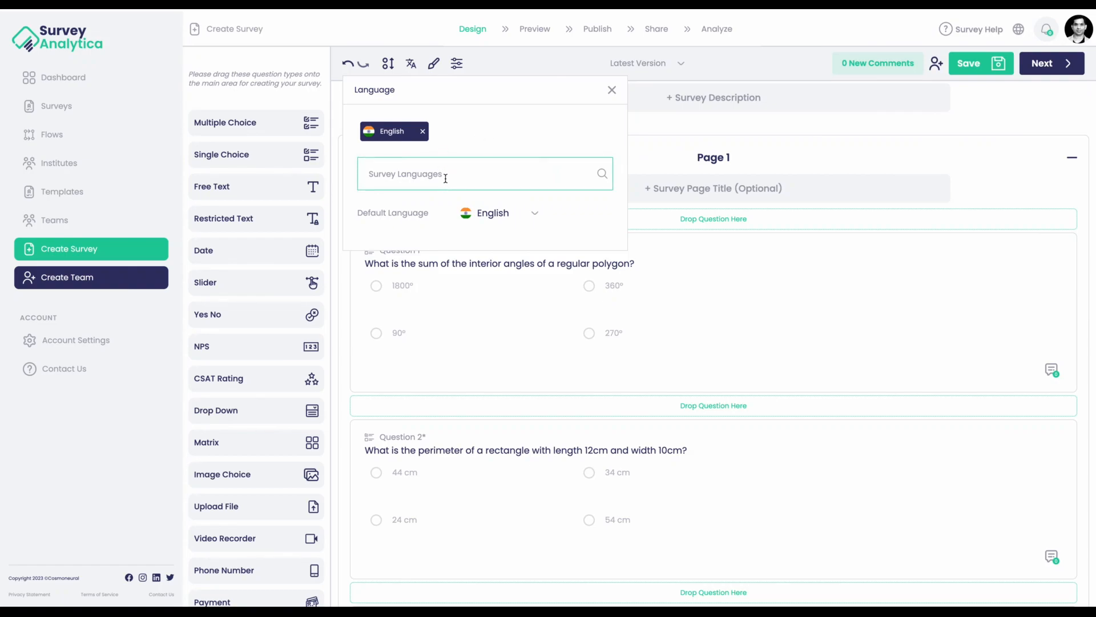
pyautogui.click(445, 178)
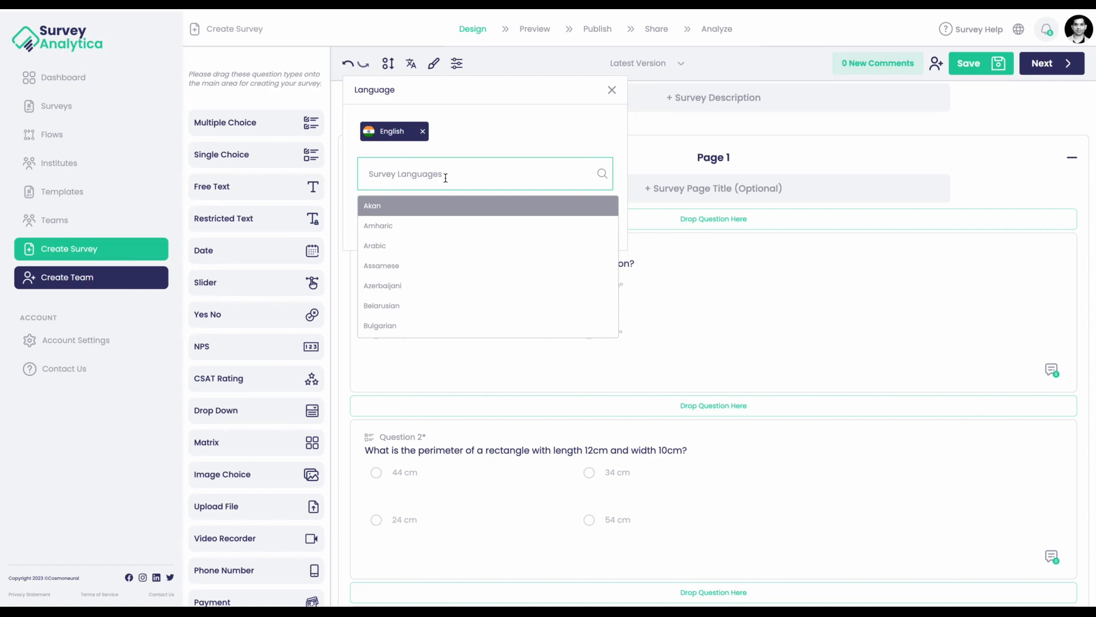
pyautogui.write('German')
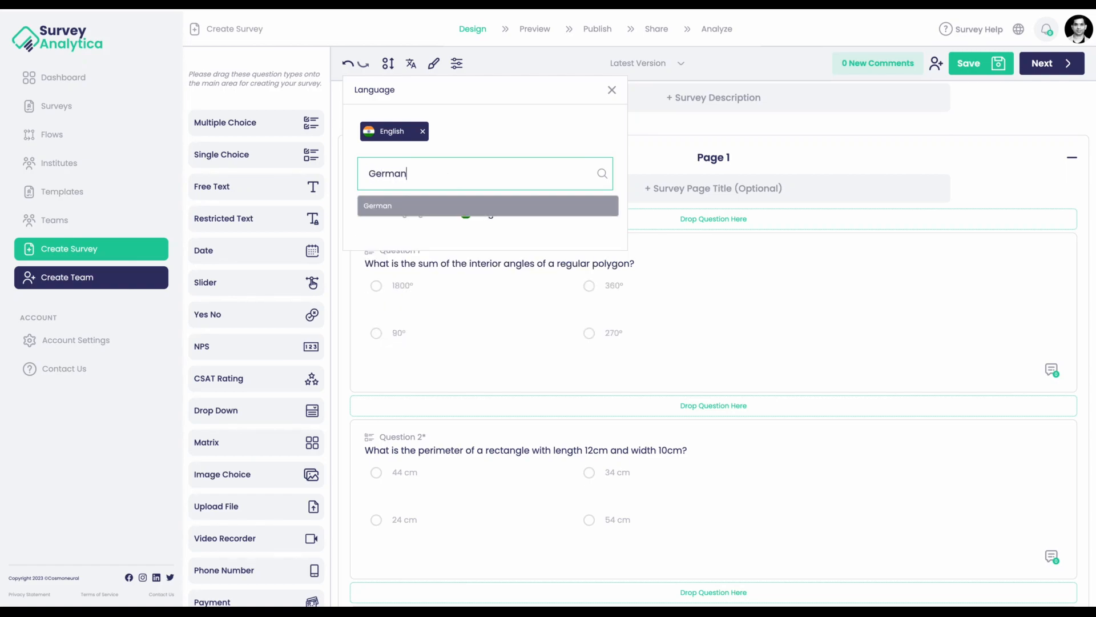
pyautogui.click(396, 201)
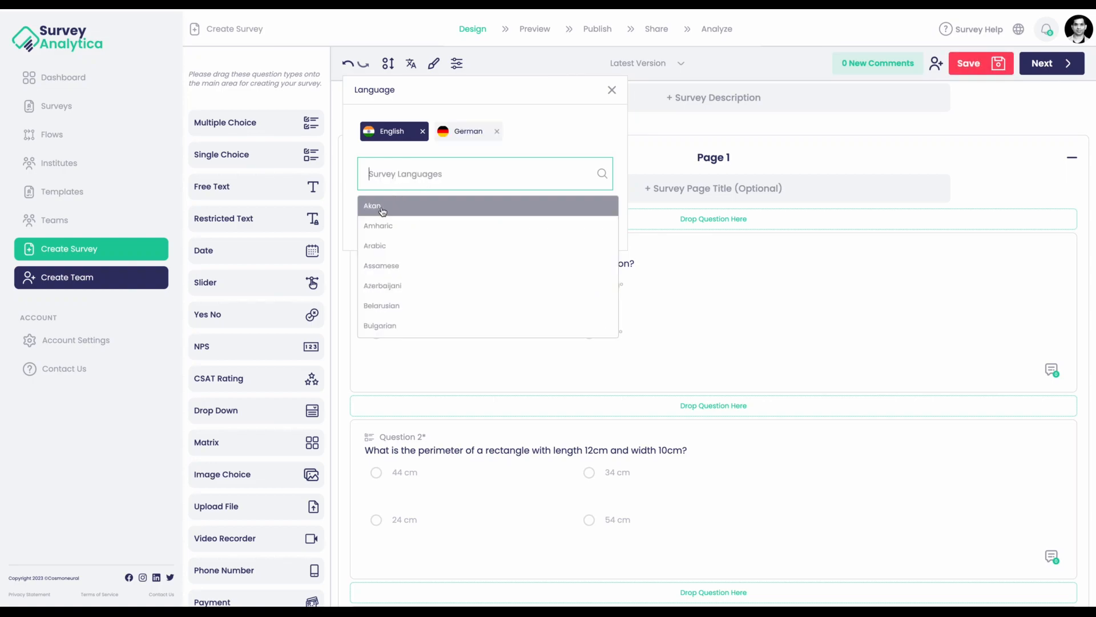
pyautogui.click(592, 135)
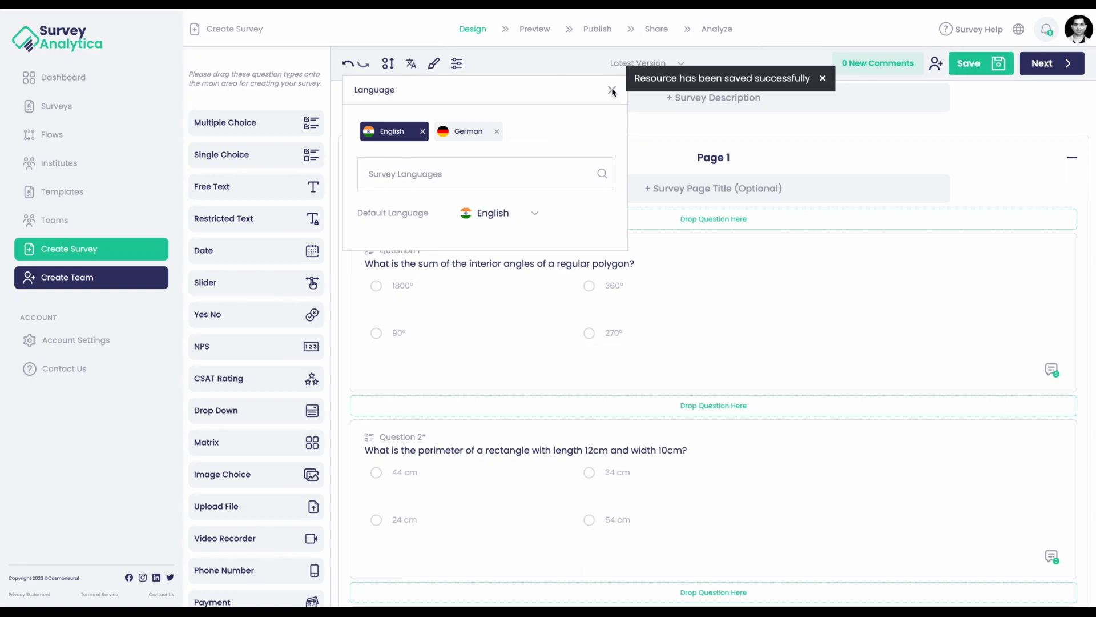
# Check the default language choices, preview the survey questions in German, and return to English before closing the language settings.
pyautogui.click(504, 217)
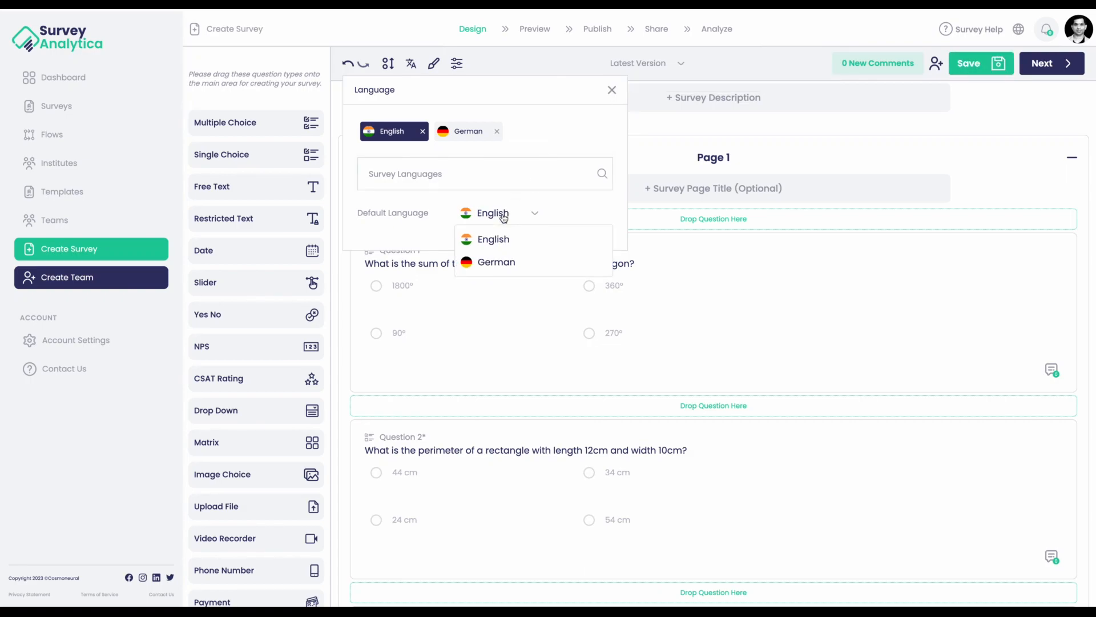
pyautogui.click(536, 215)
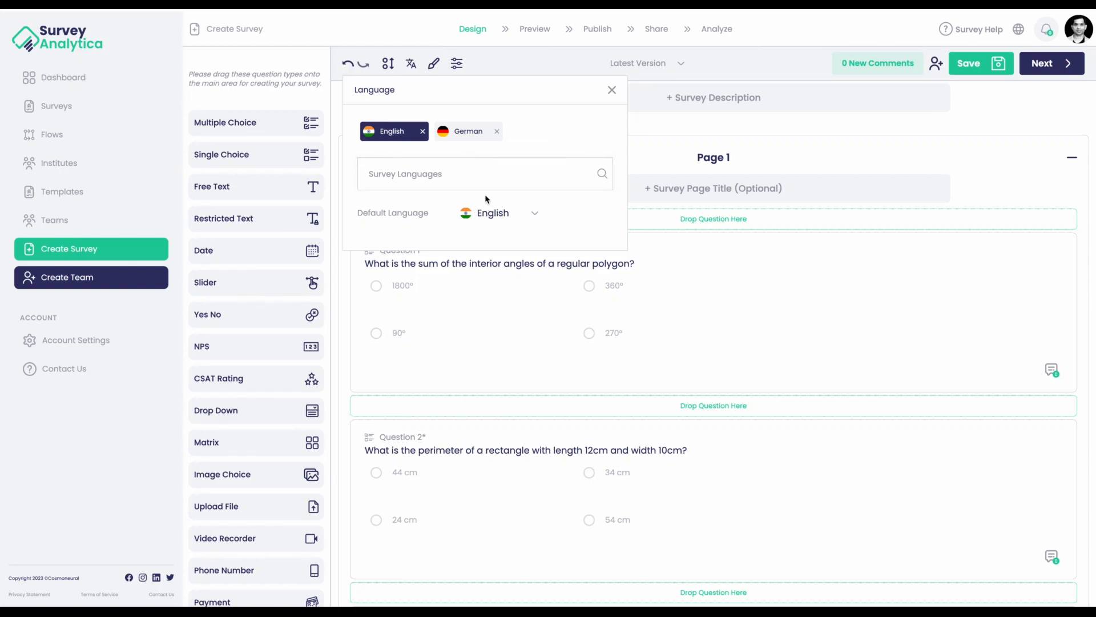
pyautogui.click(460, 133)
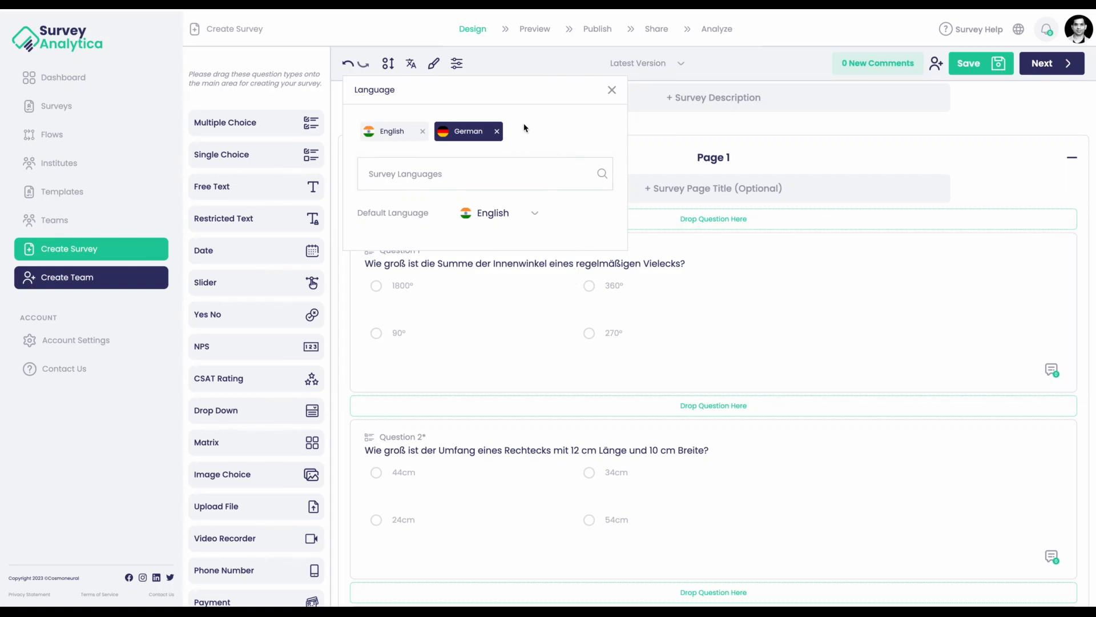
pyautogui.click(383, 132)
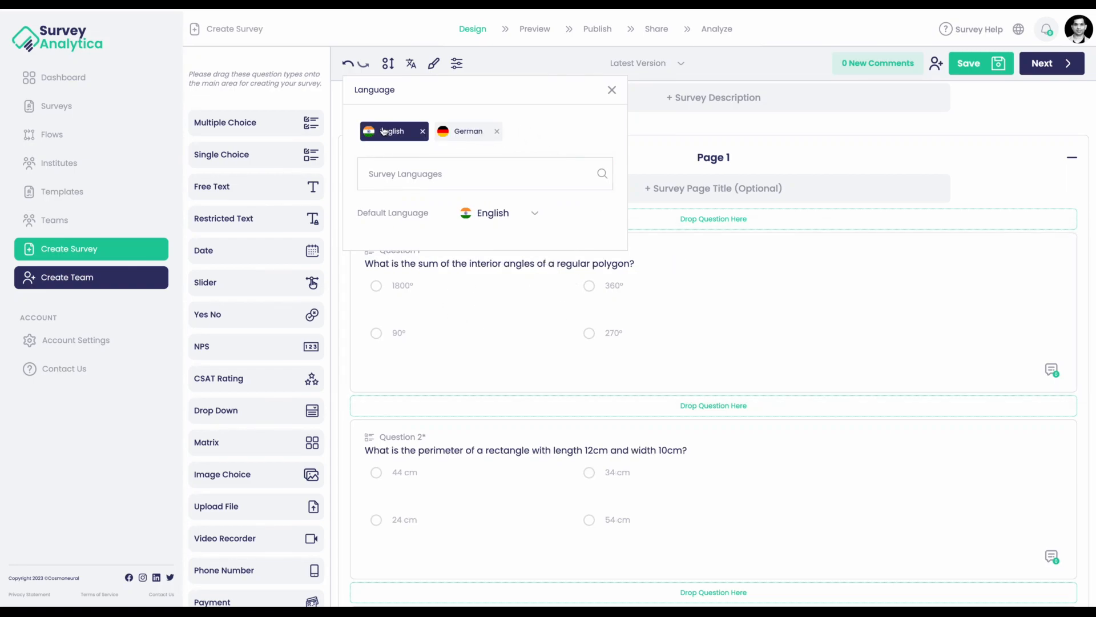
pyautogui.click(611, 90)
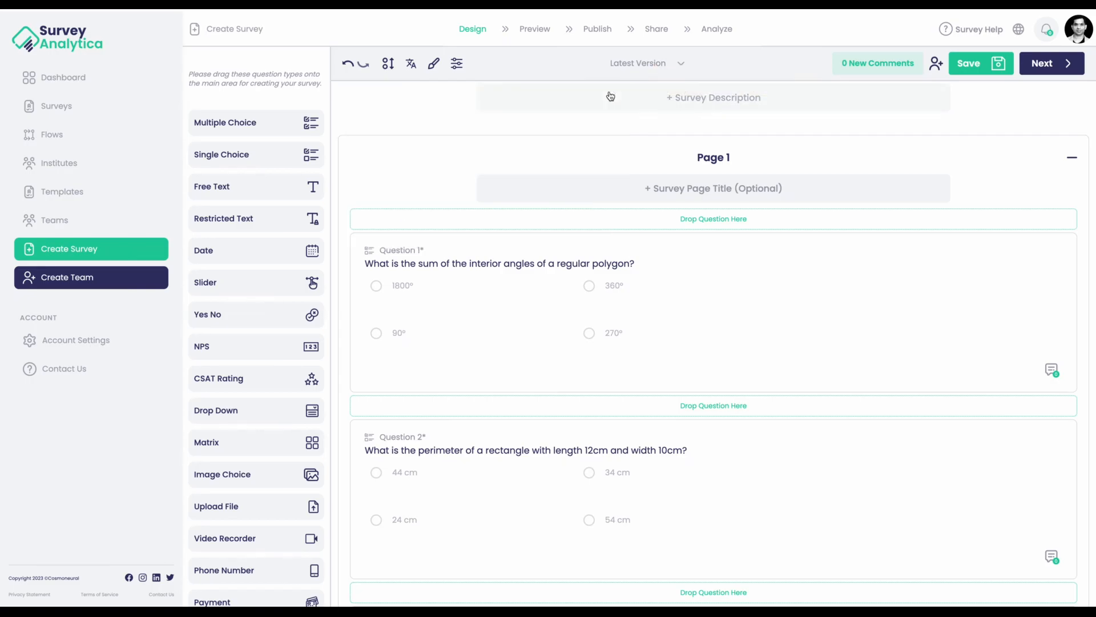
# Open Question 1 for editing, view its question text in German, and close the editor without saving.
pyautogui.click(745, 295)
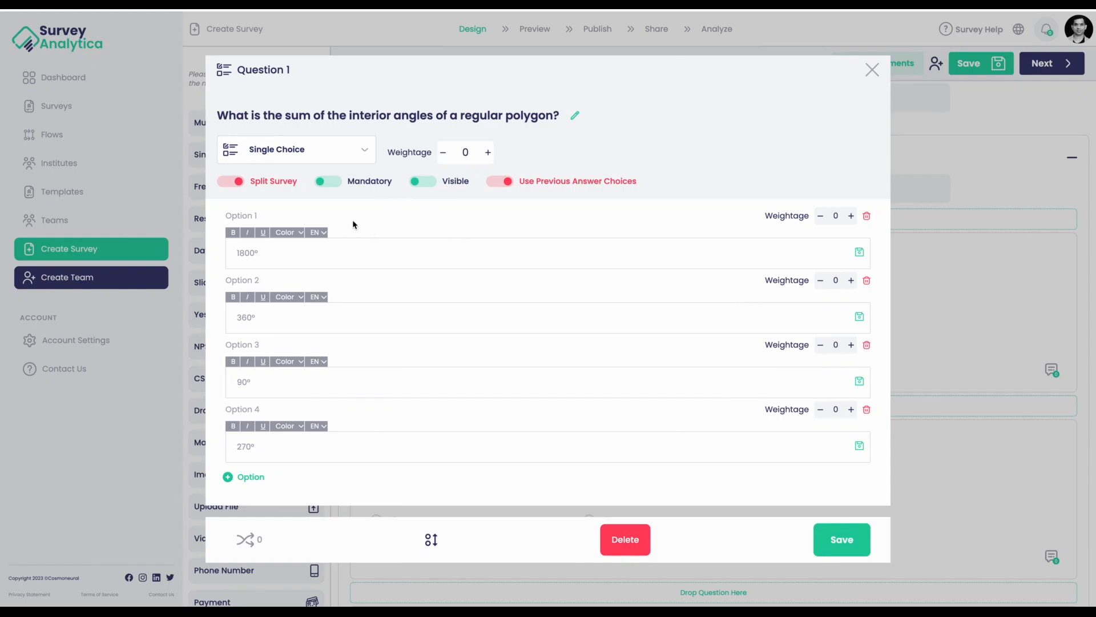
pyautogui.click(575, 115)
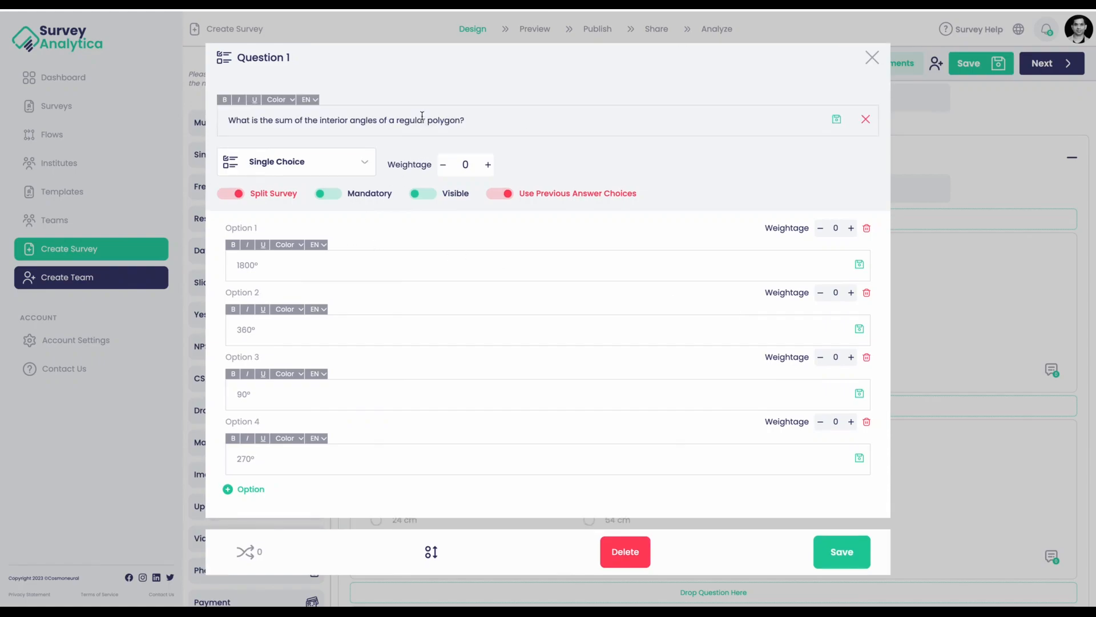
pyautogui.click(311, 101)
pyautogui.click(311, 113)
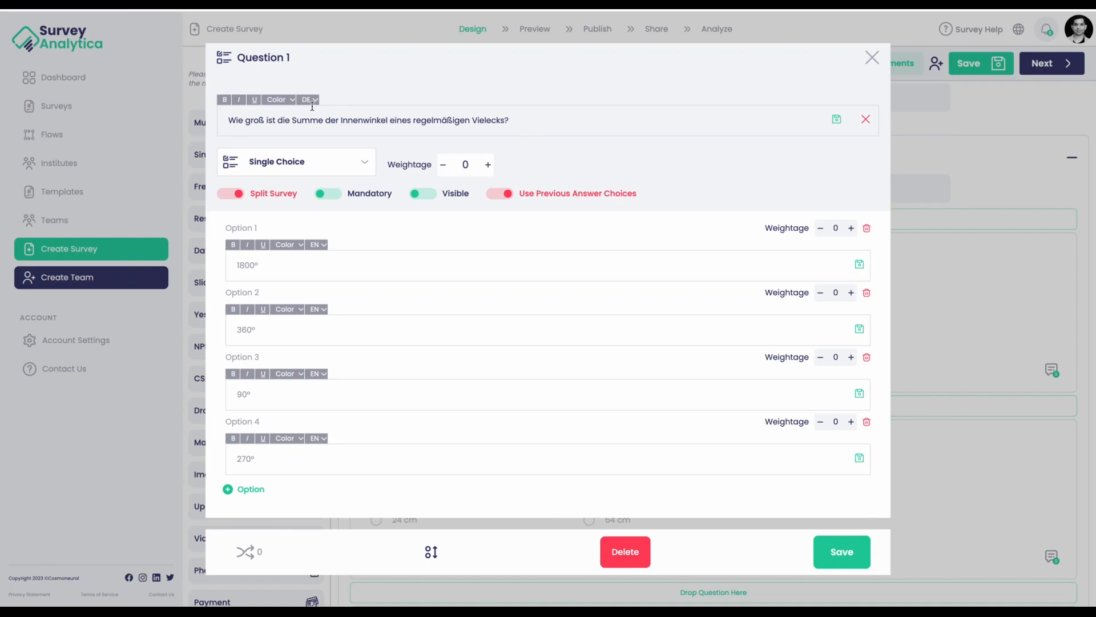
pyautogui.click(872, 57)
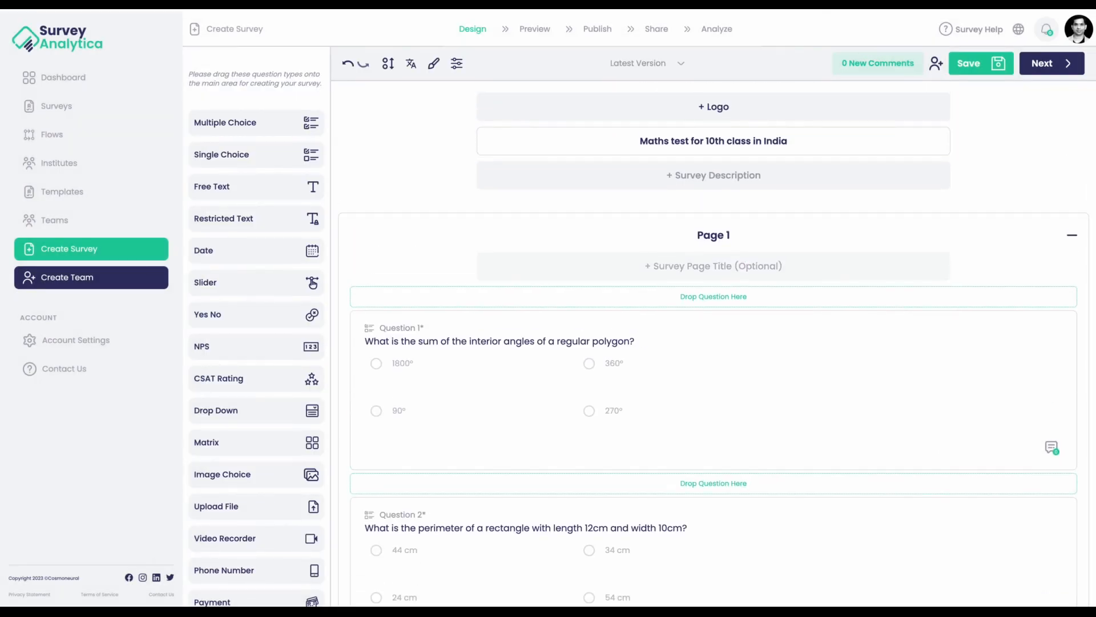
# Look through the survey's style options for images, font, color, layout and display options, and close them without changes.
pyautogui.click(432, 67)
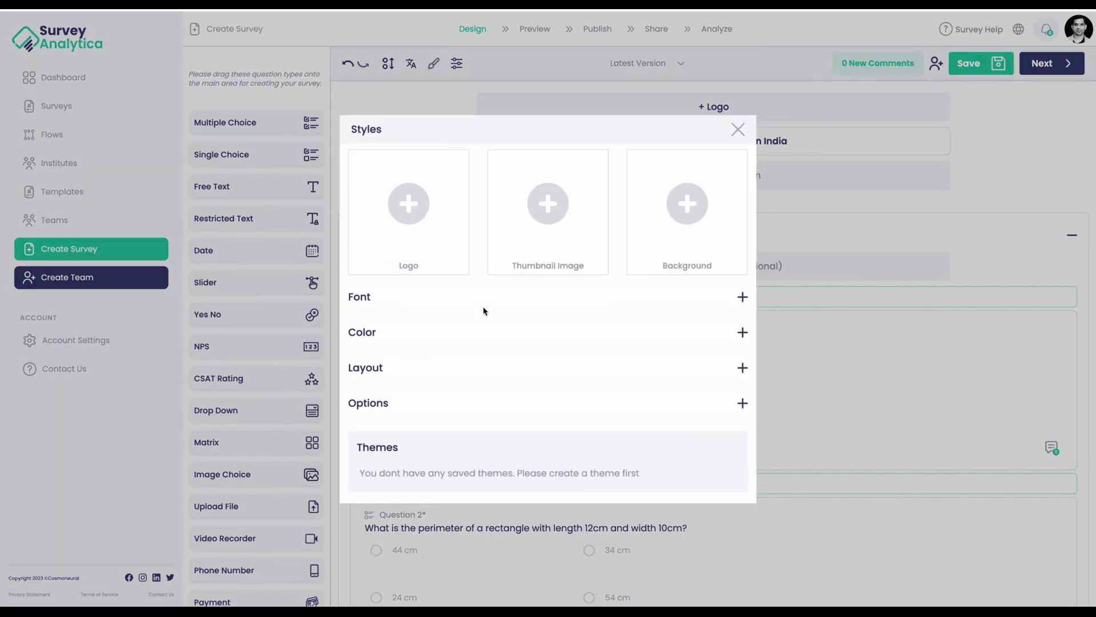
pyautogui.moveTo(681, 243)
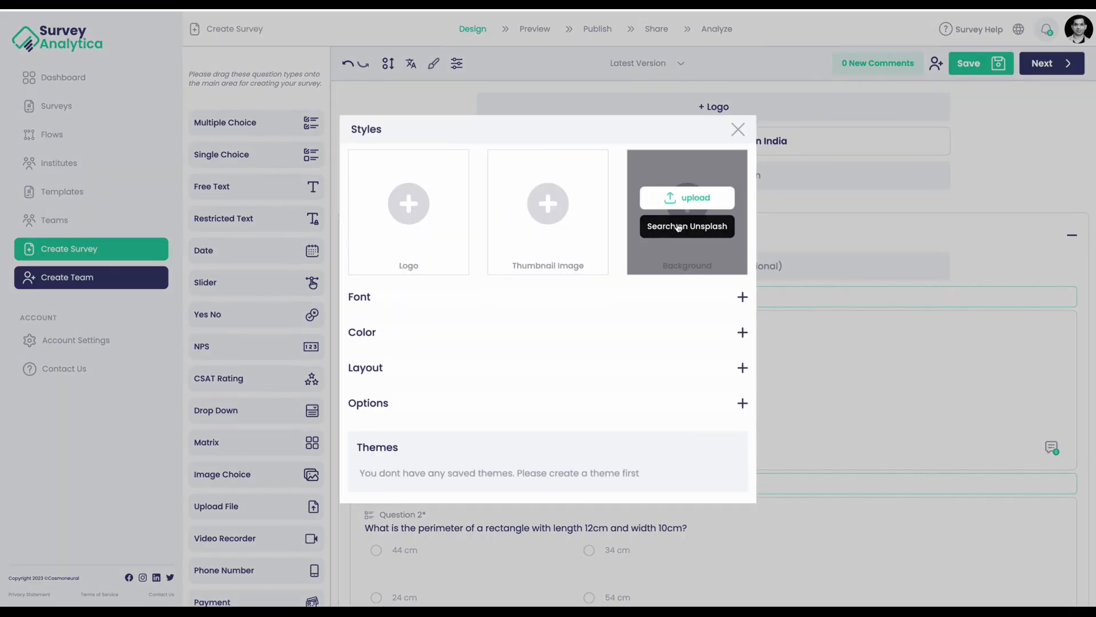
pyautogui.click(359, 298)
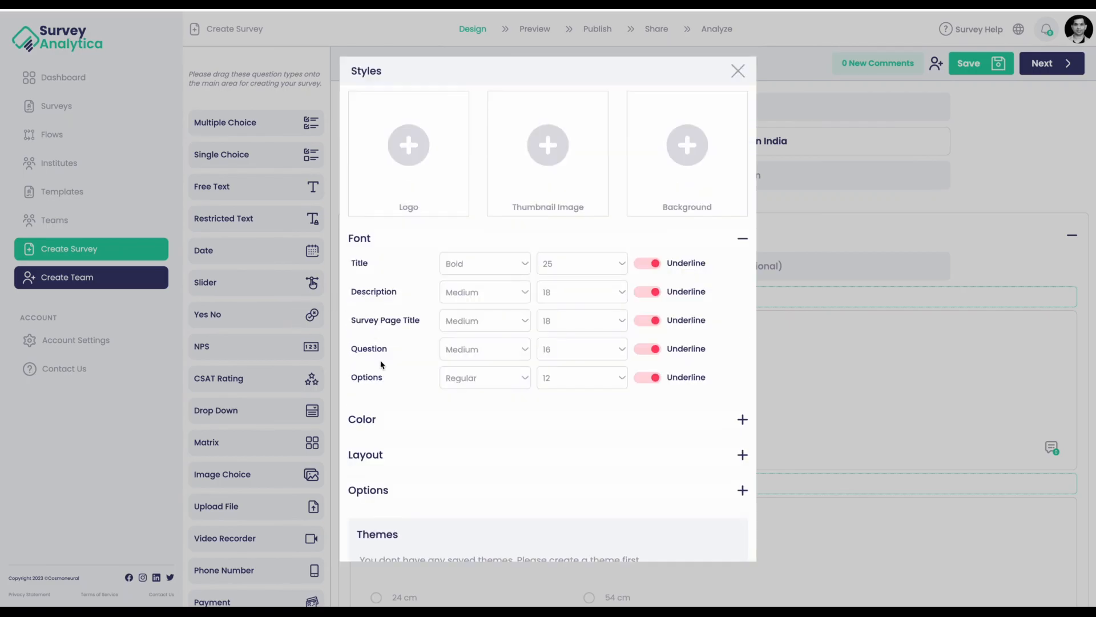
pyautogui.scroll(-1, 385, 382)
pyautogui.click(365, 392)
pyautogui.scroll(-5, 366, 392)
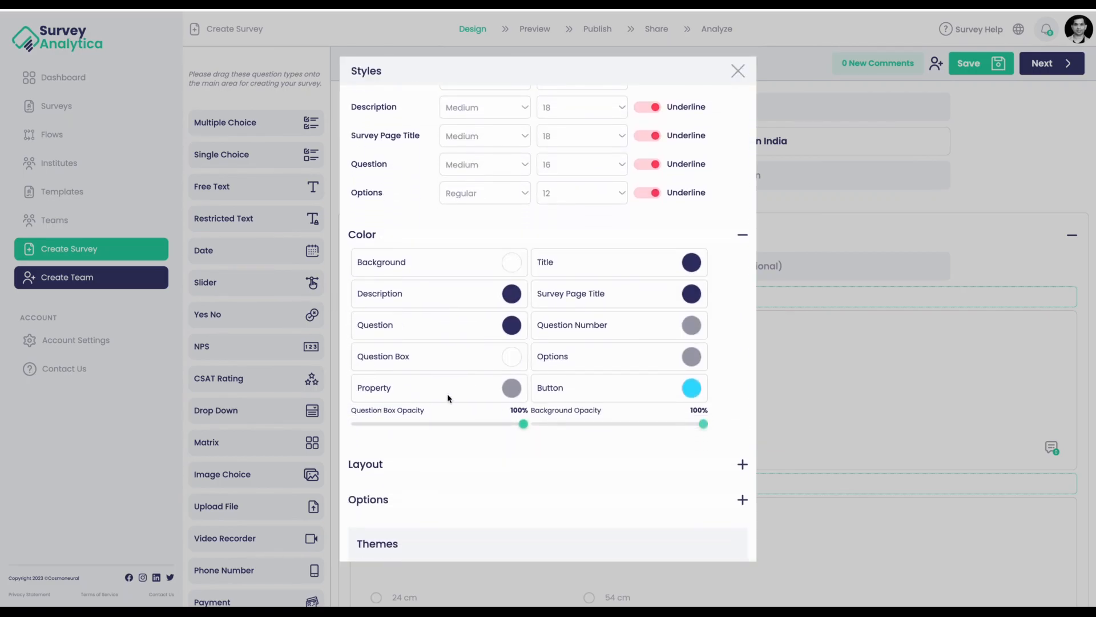
pyautogui.click(384, 467)
pyautogui.scroll(-2, 384, 466)
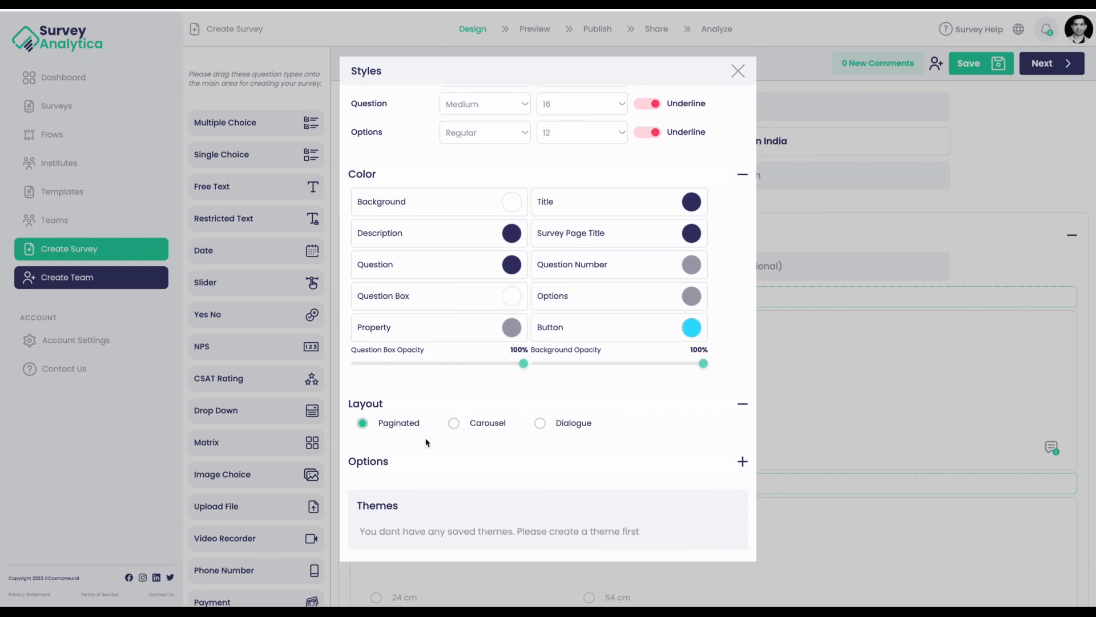
pyautogui.click(375, 465)
pyautogui.scroll(-3, 375, 469)
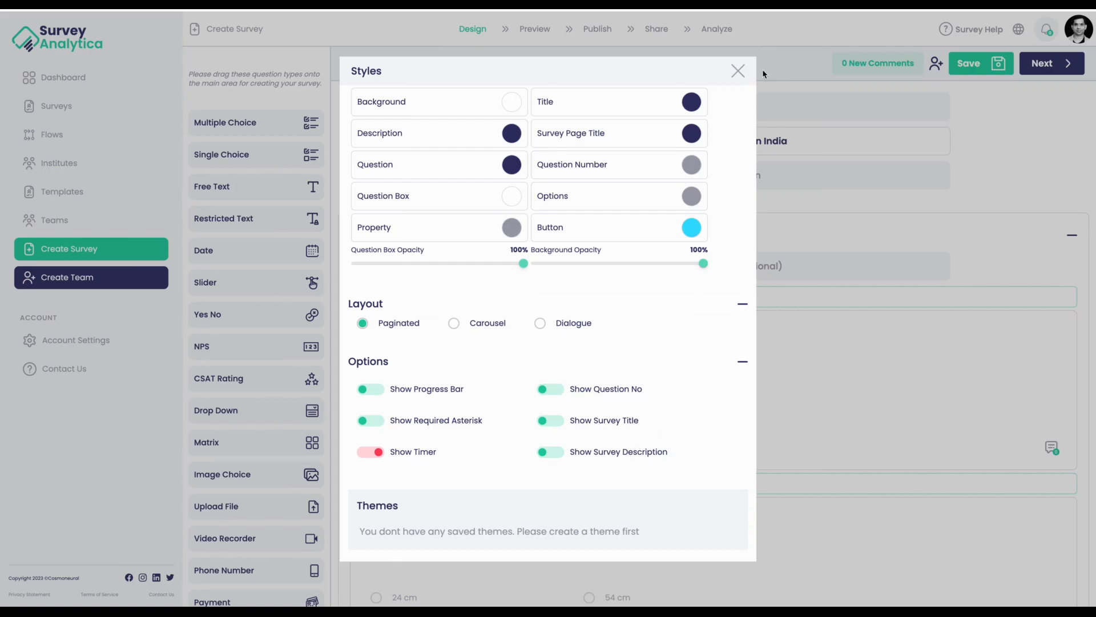
pyautogui.click(739, 70)
# Assign the survey to the SurveyAnalytica team and turn on notifications in the survey settings.
pyautogui.click(456, 63)
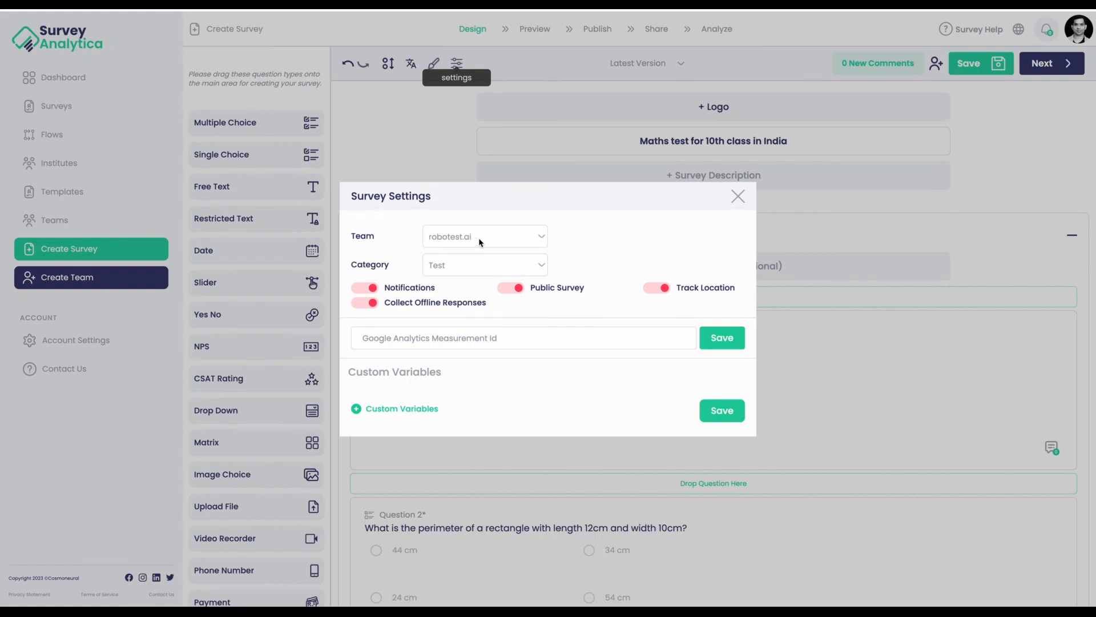
pyautogui.click(500, 237)
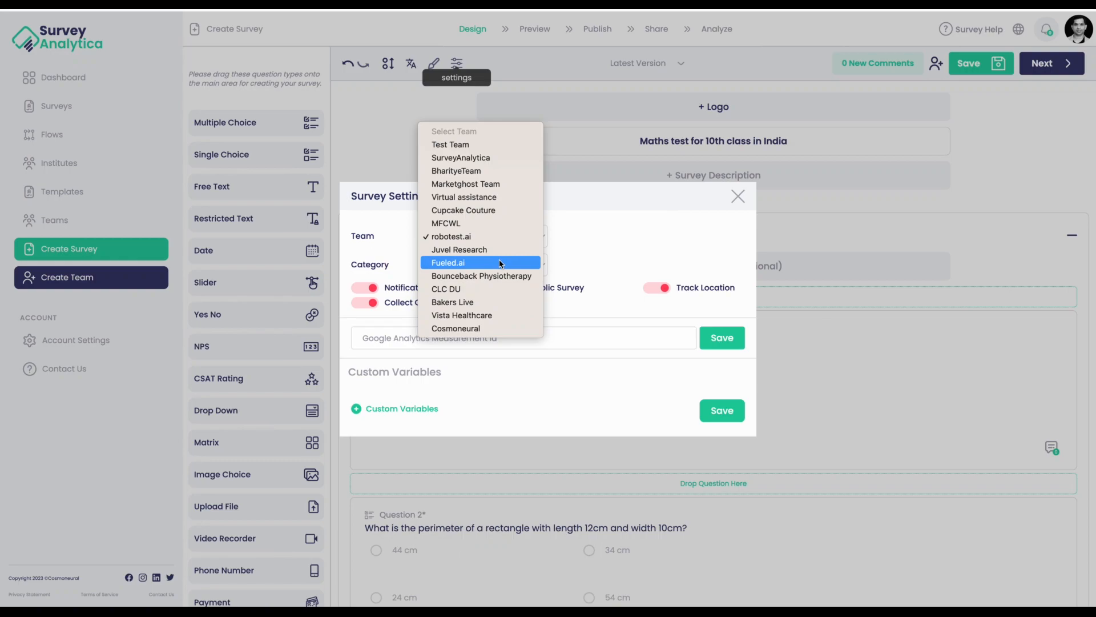
pyautogui.click(503, 157)
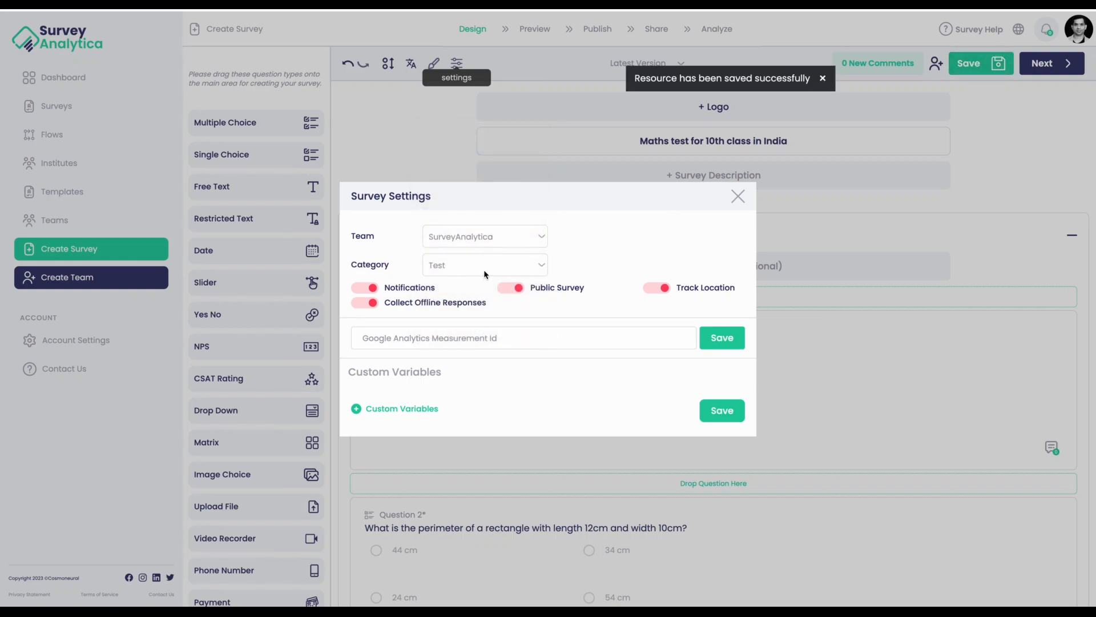
pyautogui.click(365, 292)
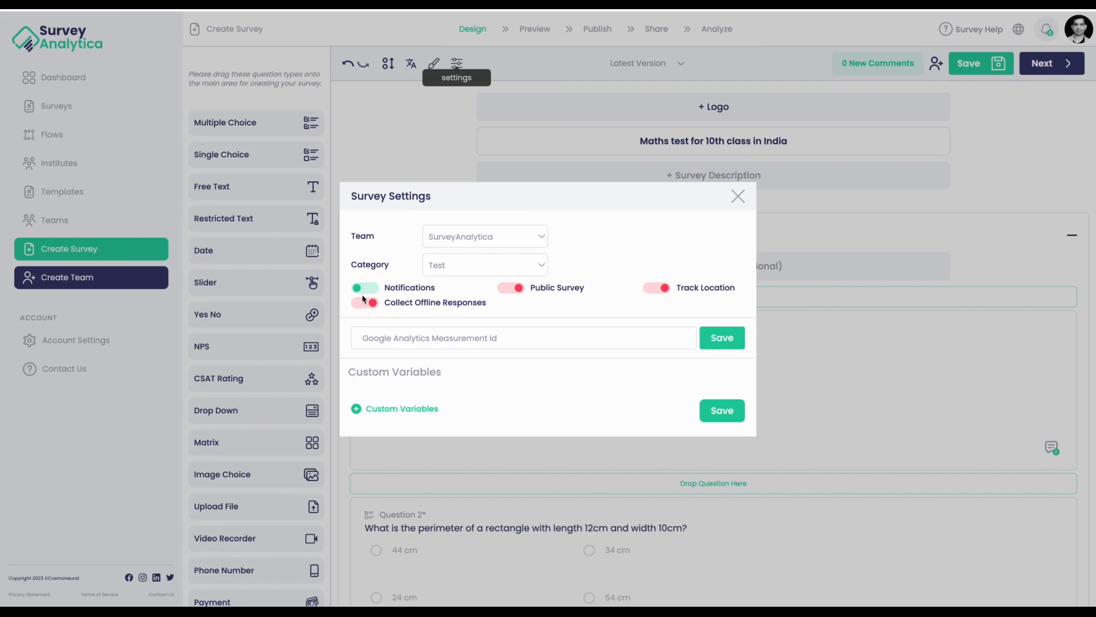
pyautogui.click(489, 337)
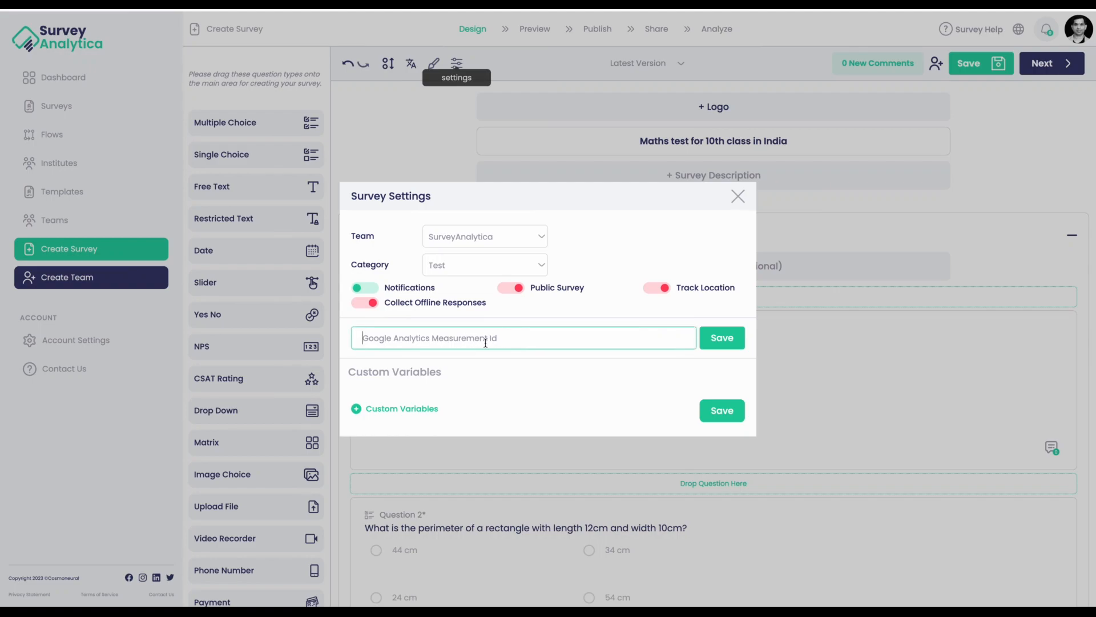
# Add a custom variable "name" with the description "Student Name", save it, and close the survey settings.
pyautogui.click(395, 409)
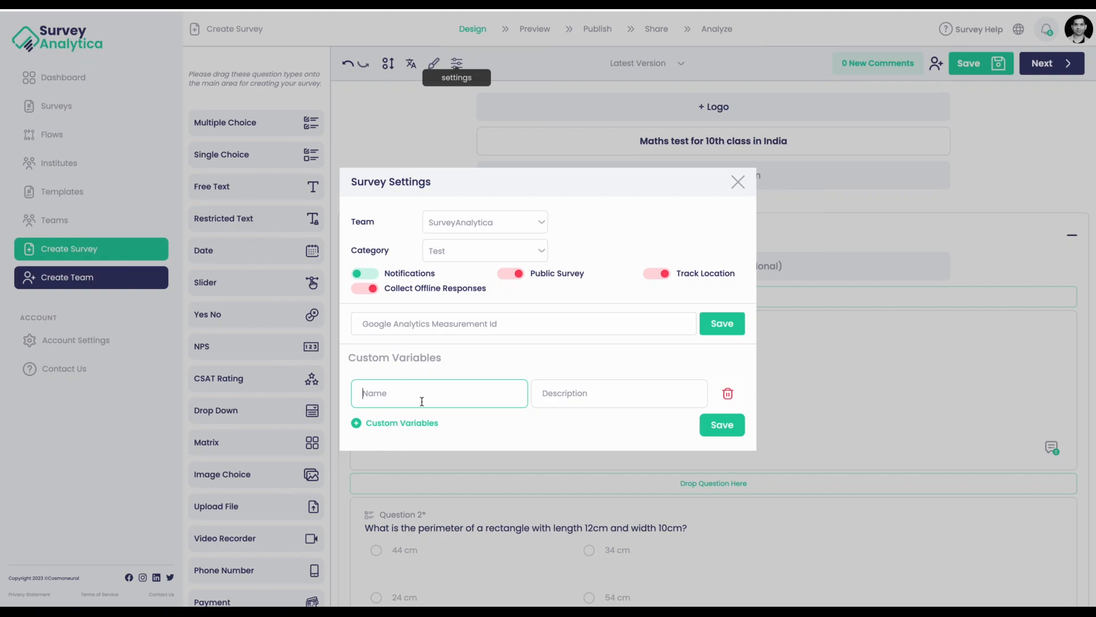
pyautogui.write('name')
pyautogui.press('Tab')
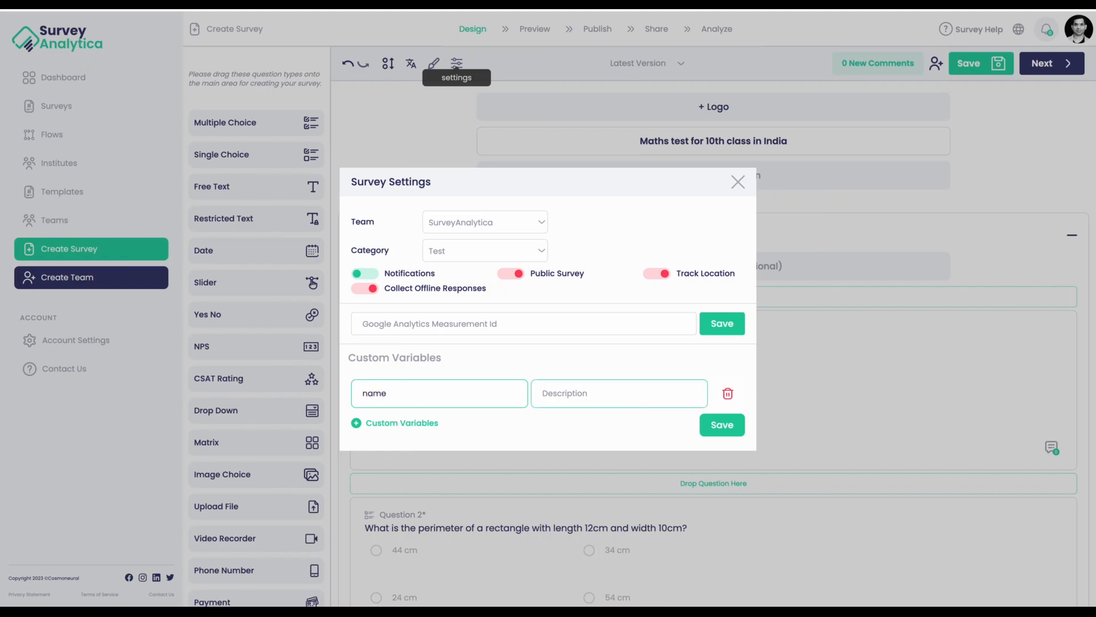
pyautogui.write('Sut')
pyautogui.press('BackSpace')
pyautogui.write('tudent Name')
pyautogui.click(725, 431)
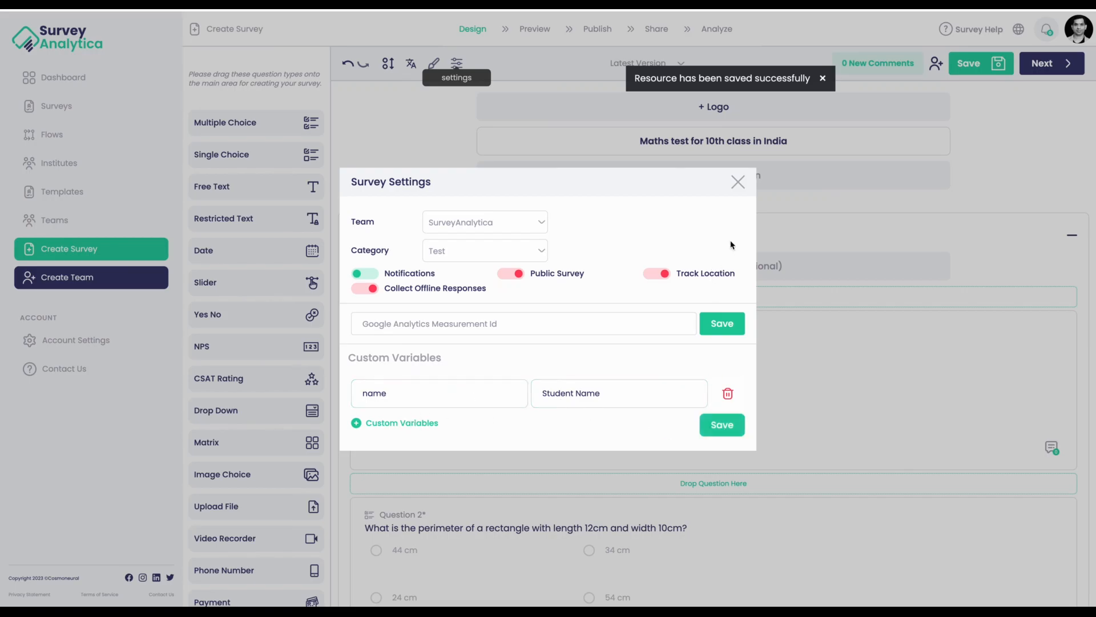
pyautogui.click(738, 182)
# Try to insert the {name} variable in front of the survey title.
pyautogui.click(685, 143)
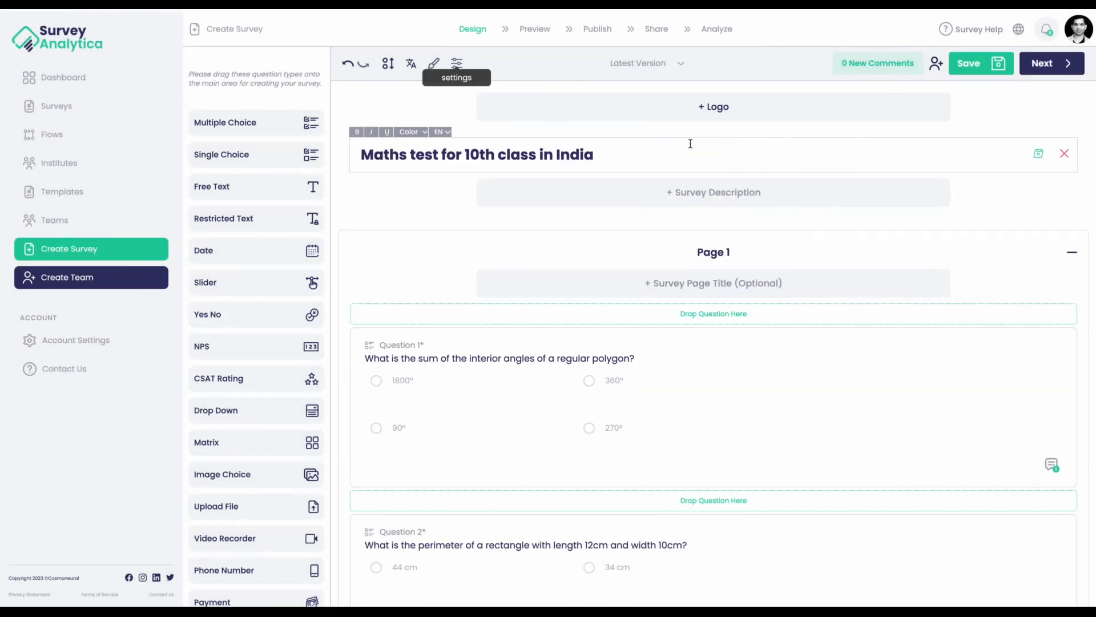
pyautogui.click(364, 154)
pyautogui.write('{}')
pyautogui.press('Left')
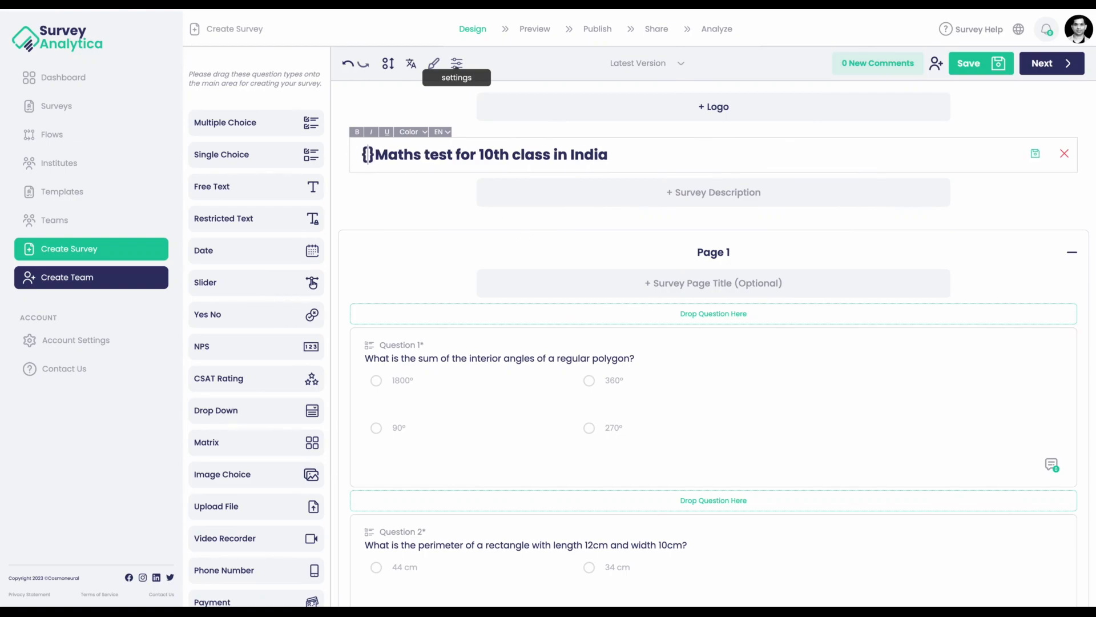
pyautogui.write('name')
pyautogui.press('BackSpace')
pyautogui.press('Right')
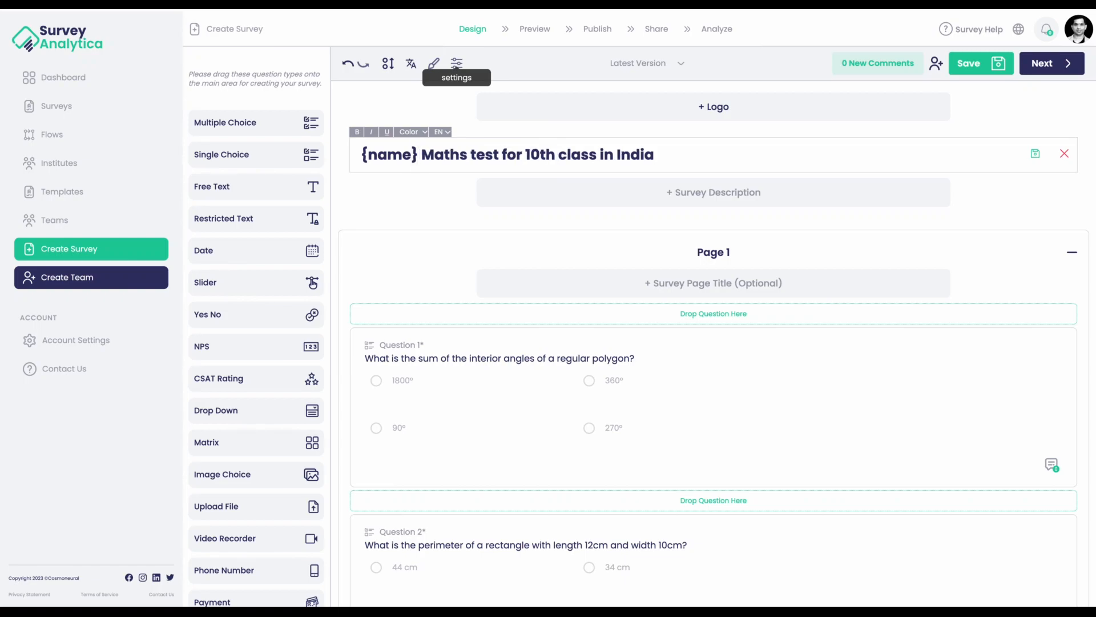
pyautogui.hotkey('shift', 'End')
pyautogui.press('BackSpace')
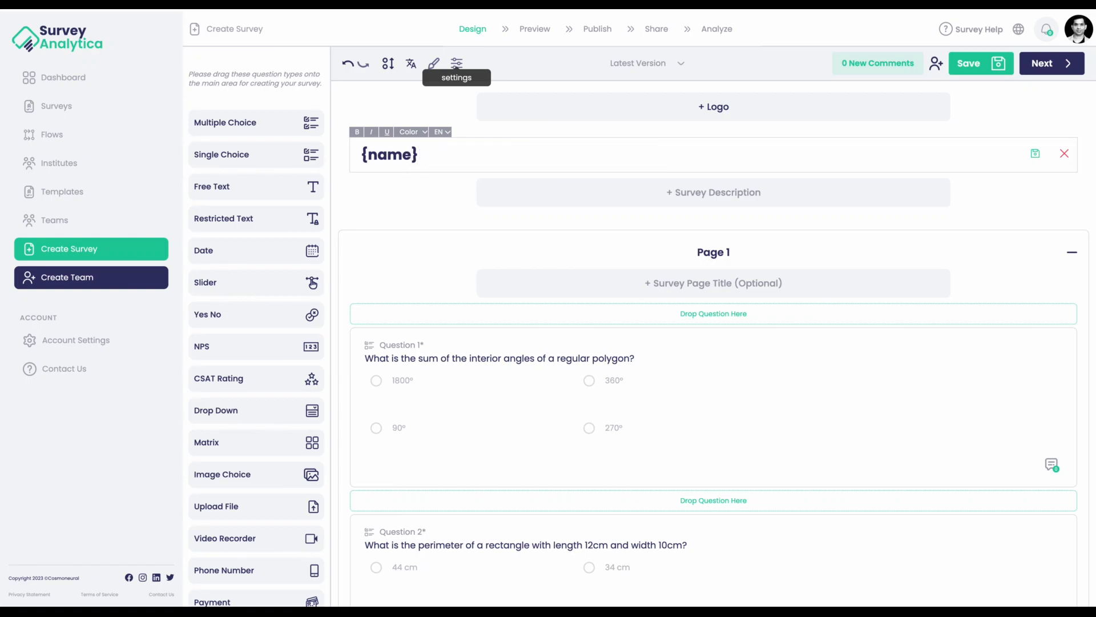
pyautogui.hotkey('ctrl', 'z')
pyautogui.press('Left')
pyautogui.hotkey('shift', 'Home')
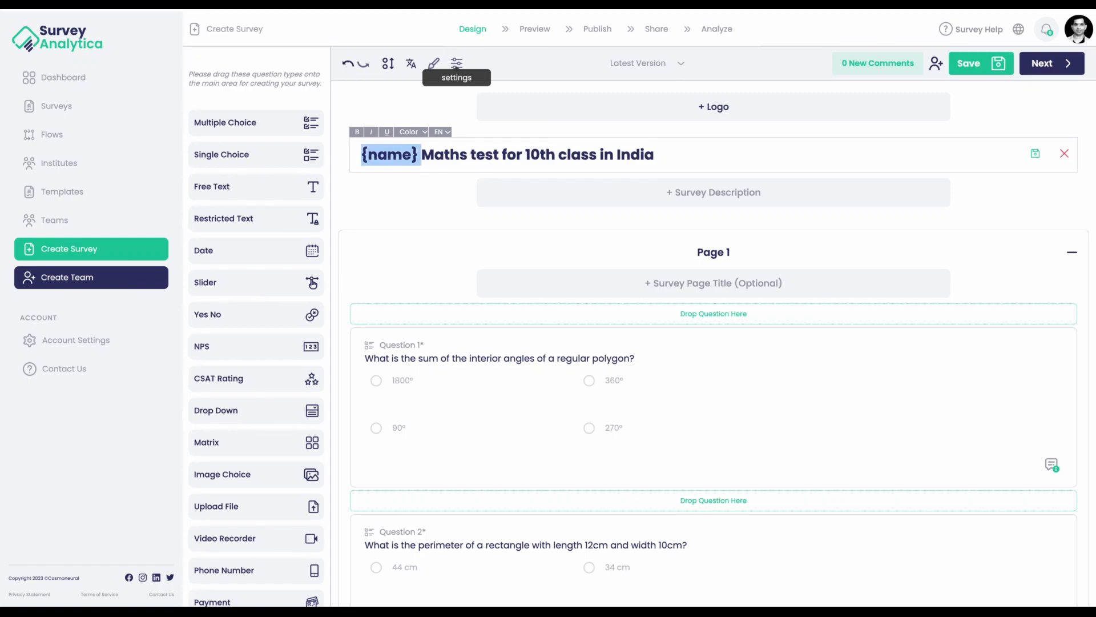
pyautogui.press('BackSpace')
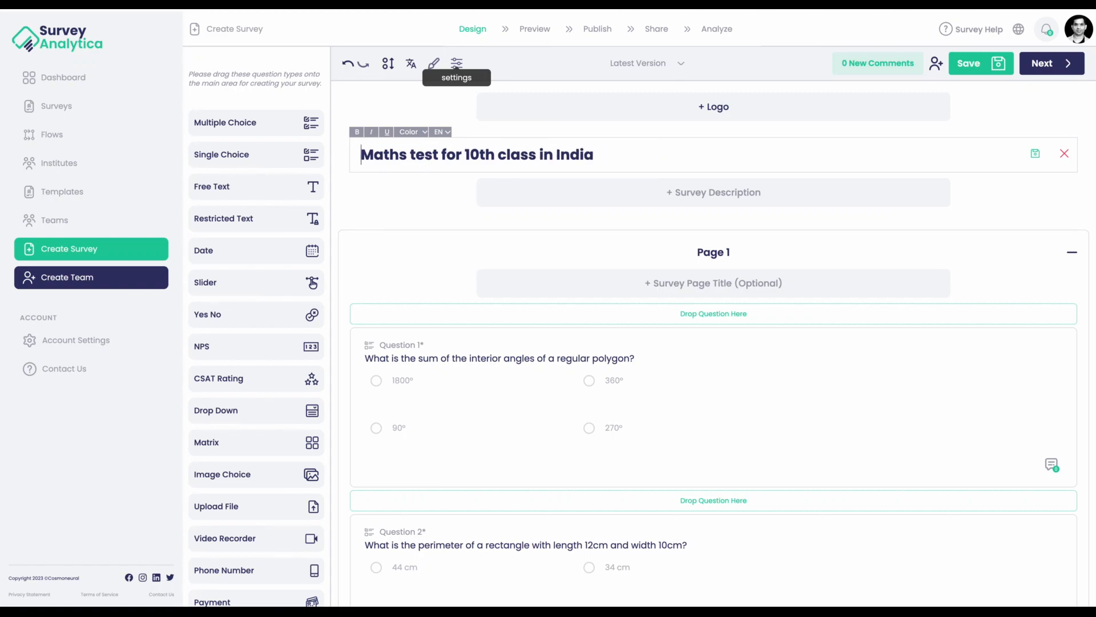
# Shorten the survey title to "Maths test".
pyautogui.moveTo(443, 154); pyautogui.dragTo(691, 154)
pyautogui.press('BackSpace')
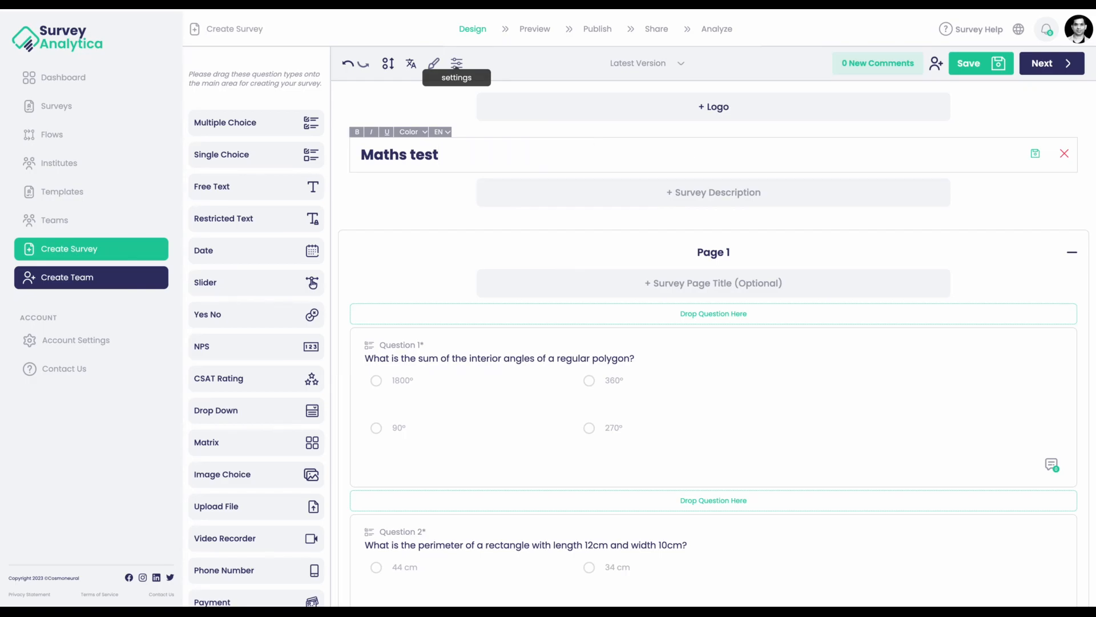
# Write the survey description "Hello {name}, Welcome to your maths text" and save both the description and the title.
pyautogui.click(707, 192)
pyautogui.write('{}')
pyautogui.press('Left')
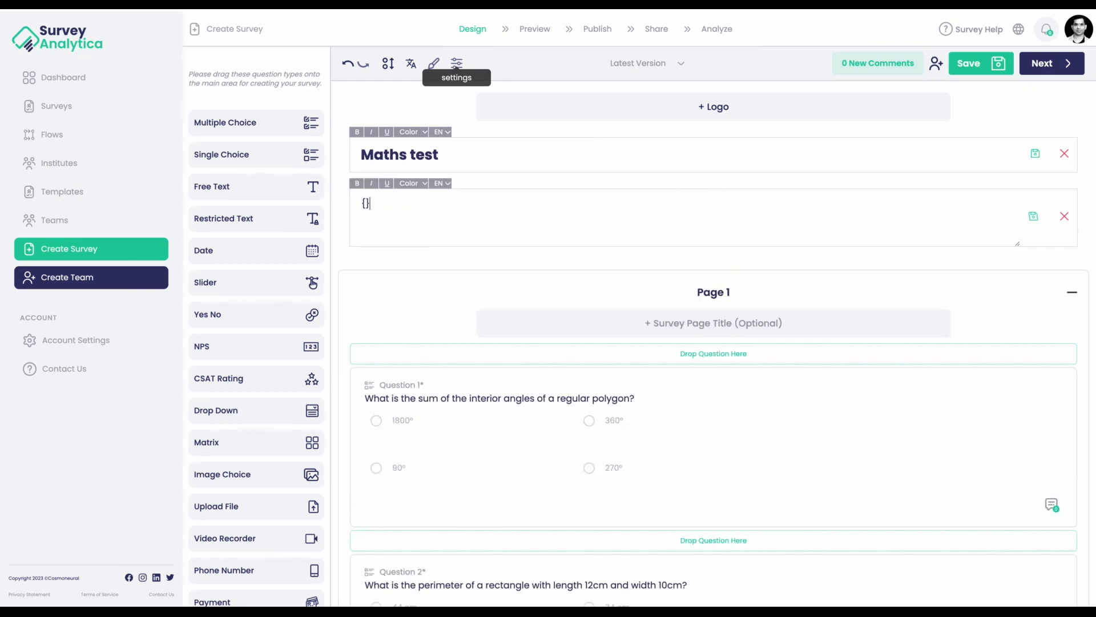
pyautogui.write('name')
pyautogui.click(362, 203)
pyautogui.write('Hello {name}, Welocm')
pyautogui.press('BackSpace')
pyautogui.press('BackSpace')
pyautogui.press('BackSpace')
pyautogui.write('come to')
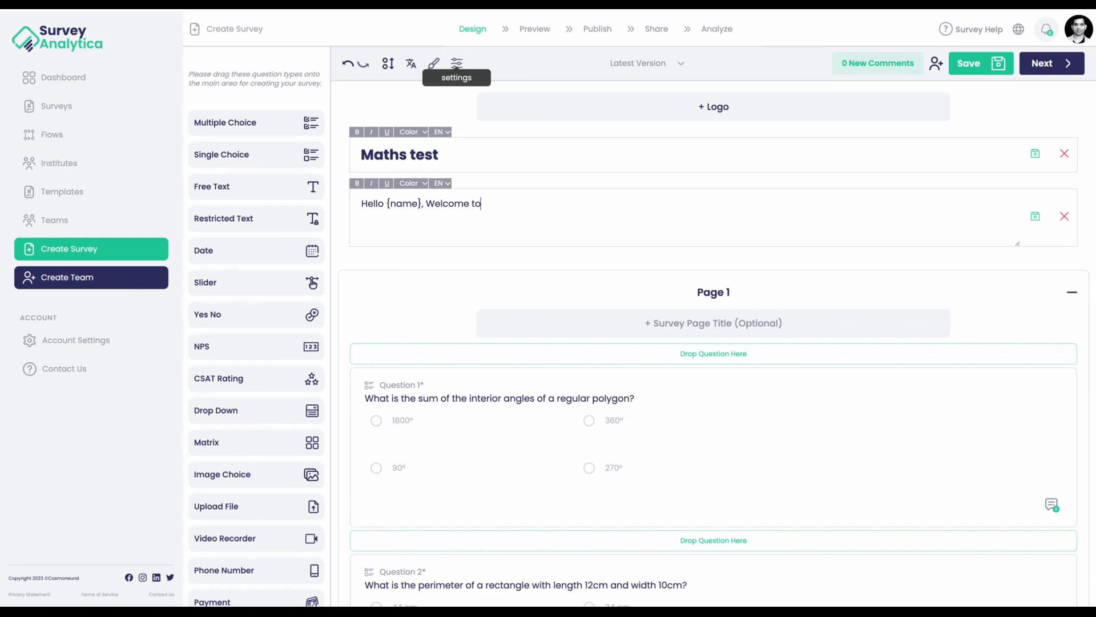
pyautogui.write(' your matsh text')
pyautogui.click(533, 208)
pyautogui.press('BackSpace')
pyautogui.press('BackSpace')
pyautogui.write('hs')
pyautogui.click(1035, 216)
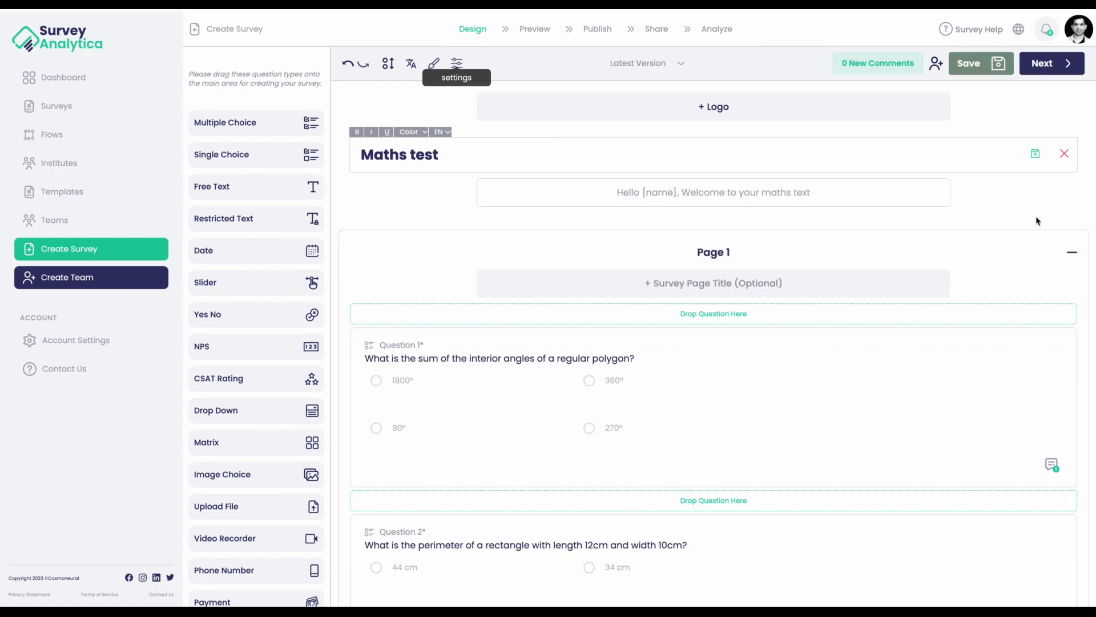
pyautogui.click(1035, 153)
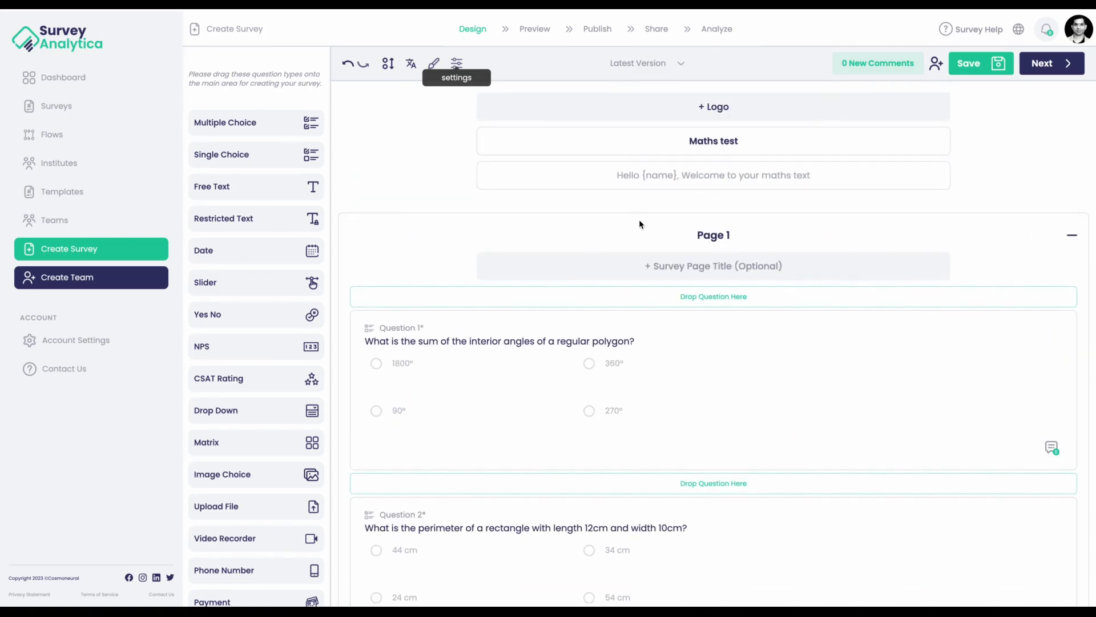
# View the survey's version history and the collaboration dialog for adding people, closing each without changes.
pyautogui.click(661, 64)
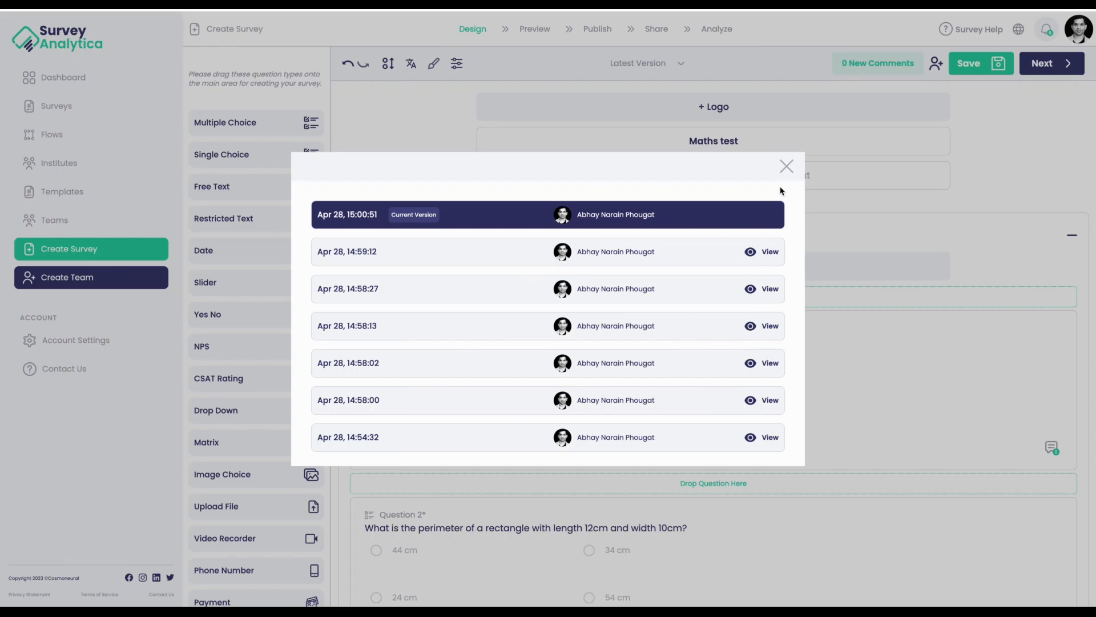
pyautogui.click(787, 168)
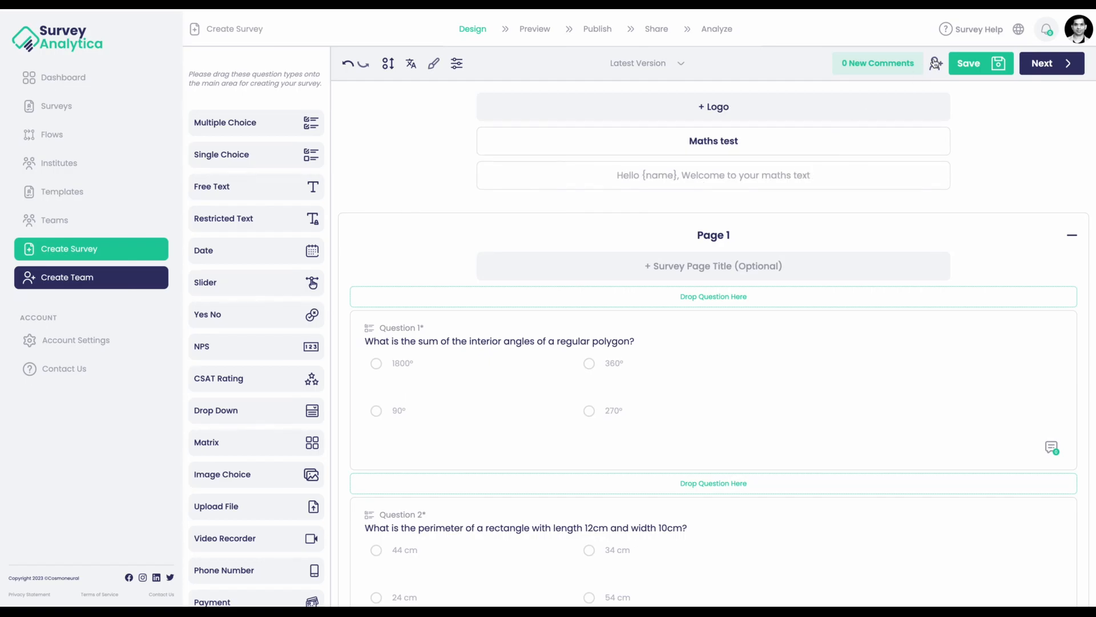
pyautogui.click(935, 63)
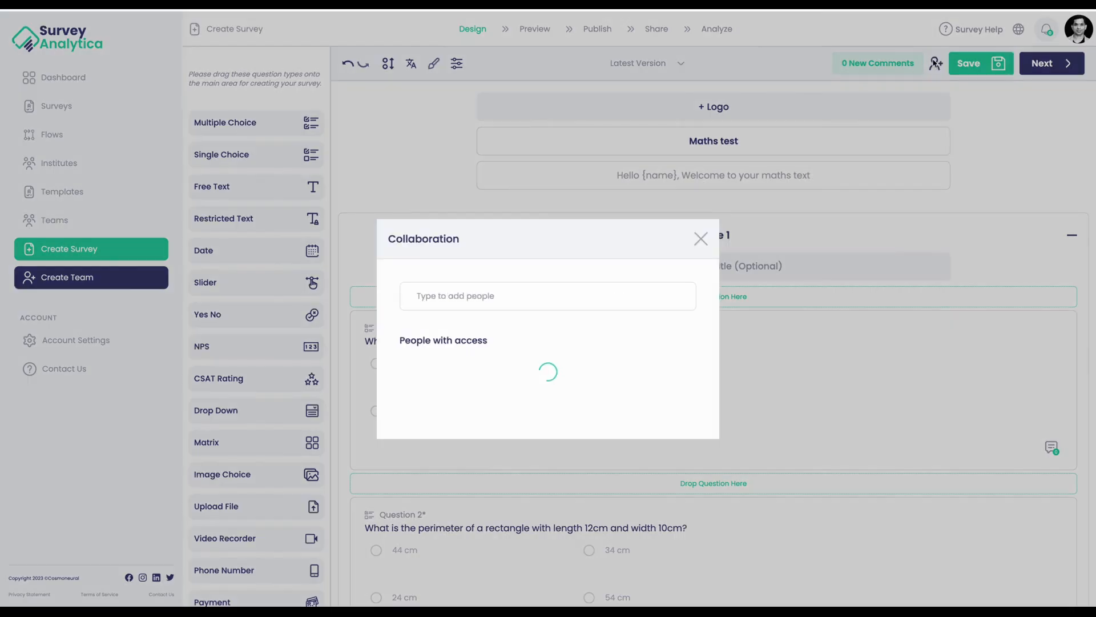
pyautogui.click(491, 315)
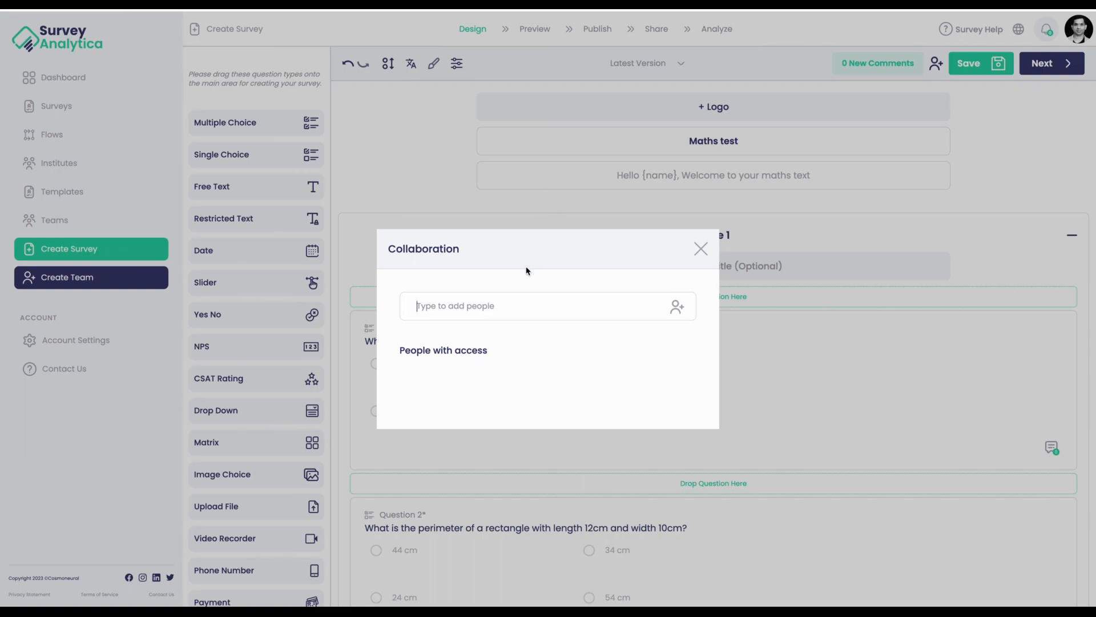
pyautogui.click(481, 297)
pyautogui.click(700, 250)
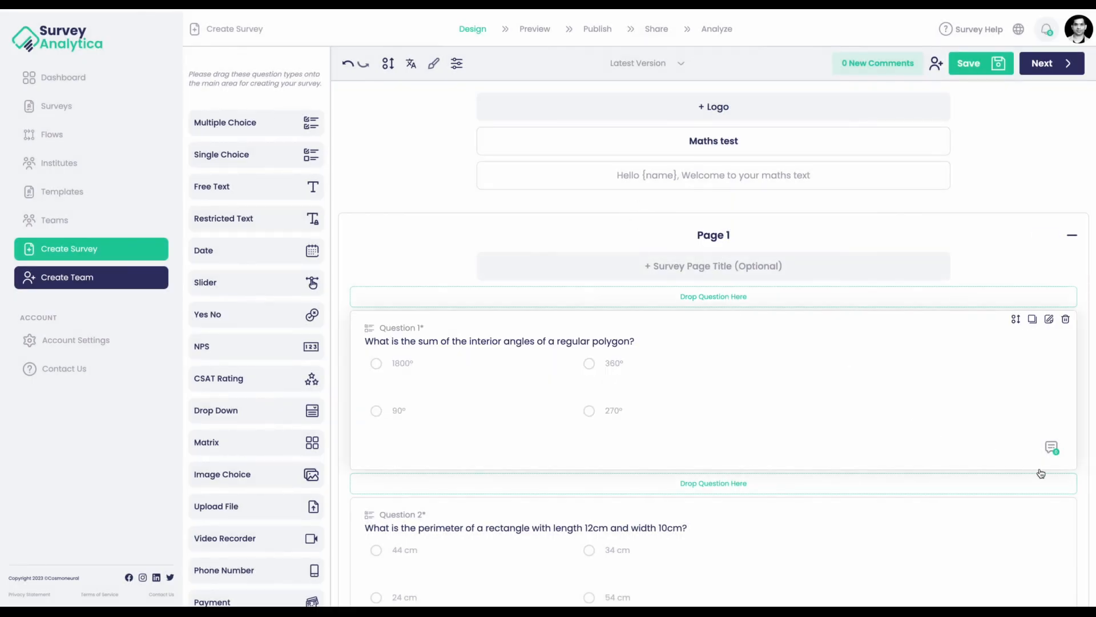
# Open the survey's desktop preview, switch it to Deutsch, and look through the translated questions.
pyautogui.click(526, 31)
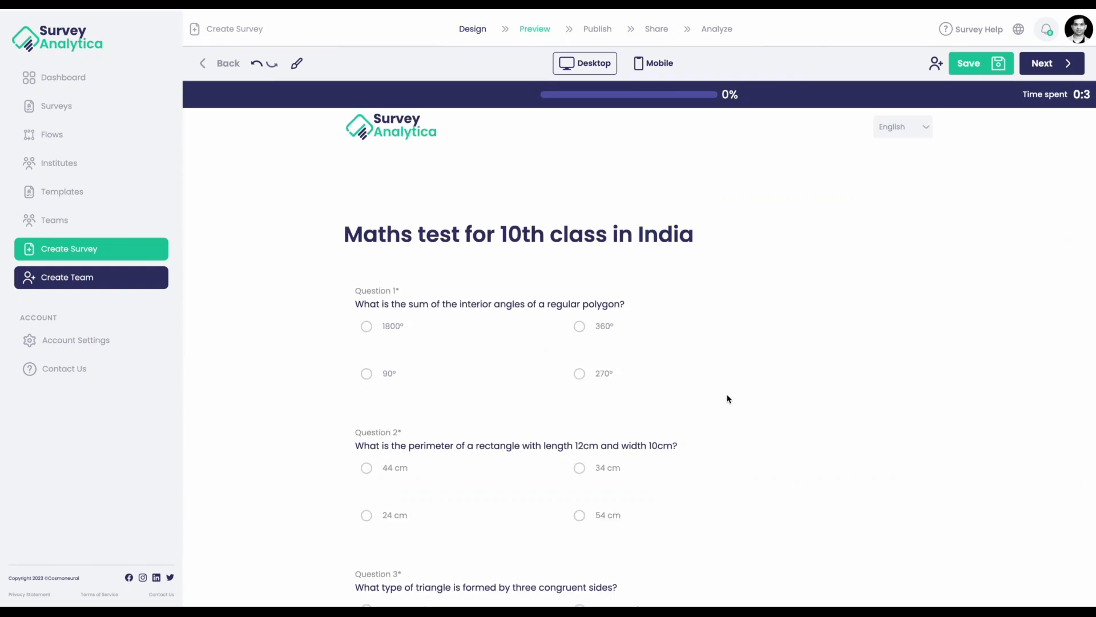
pyautogui.rightClick(913, 122)
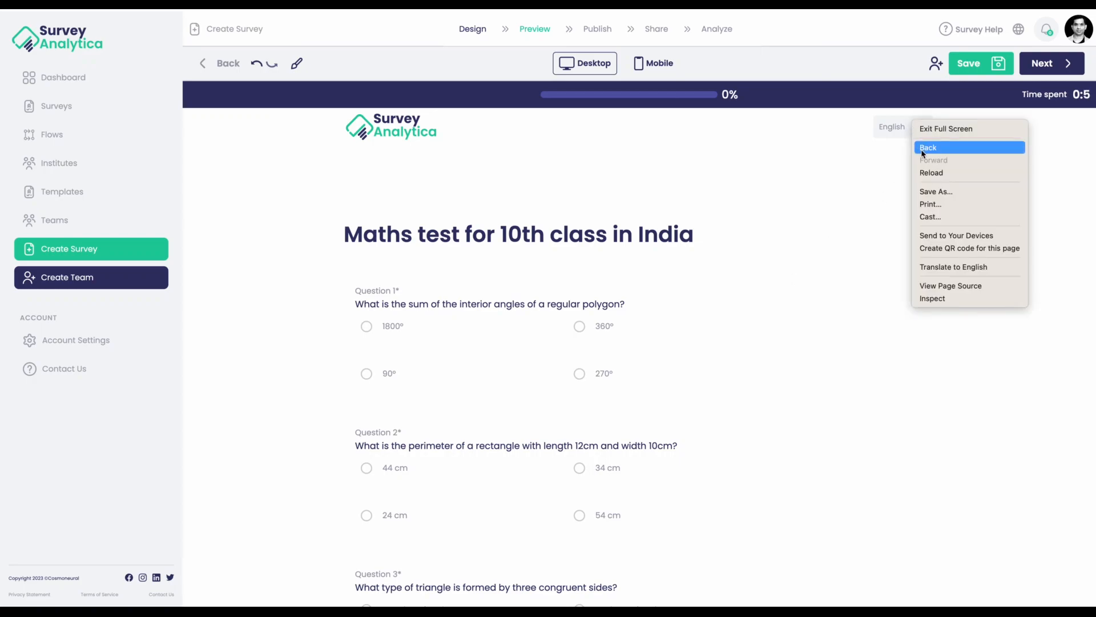
pyautogui.click(848, 133)
pyautogui.click(892, 126)
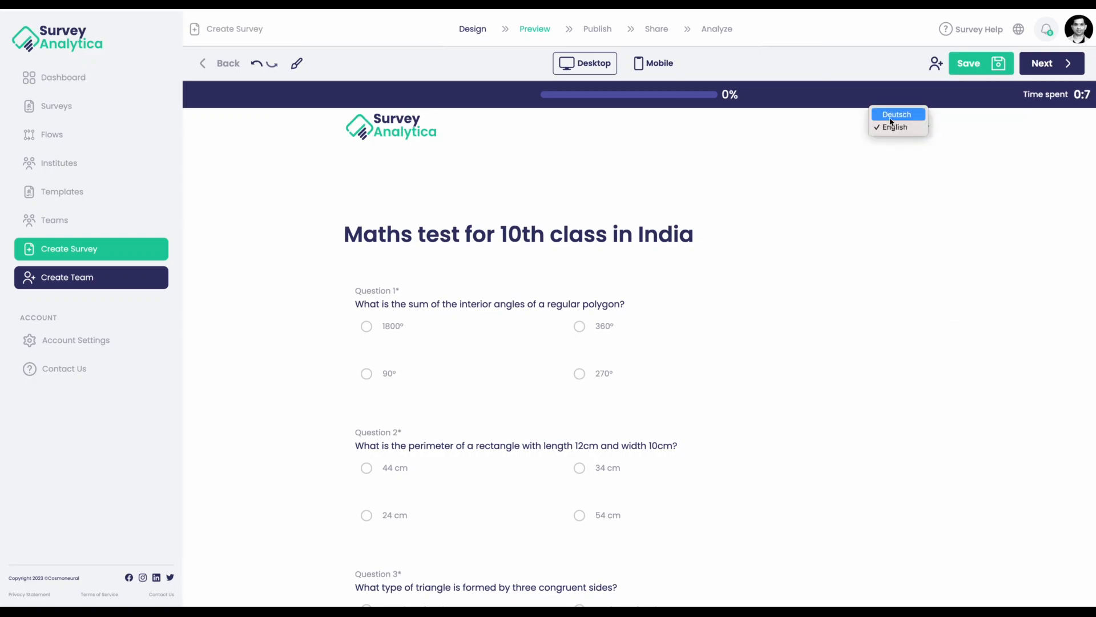
pyautogui.click(891, 116)
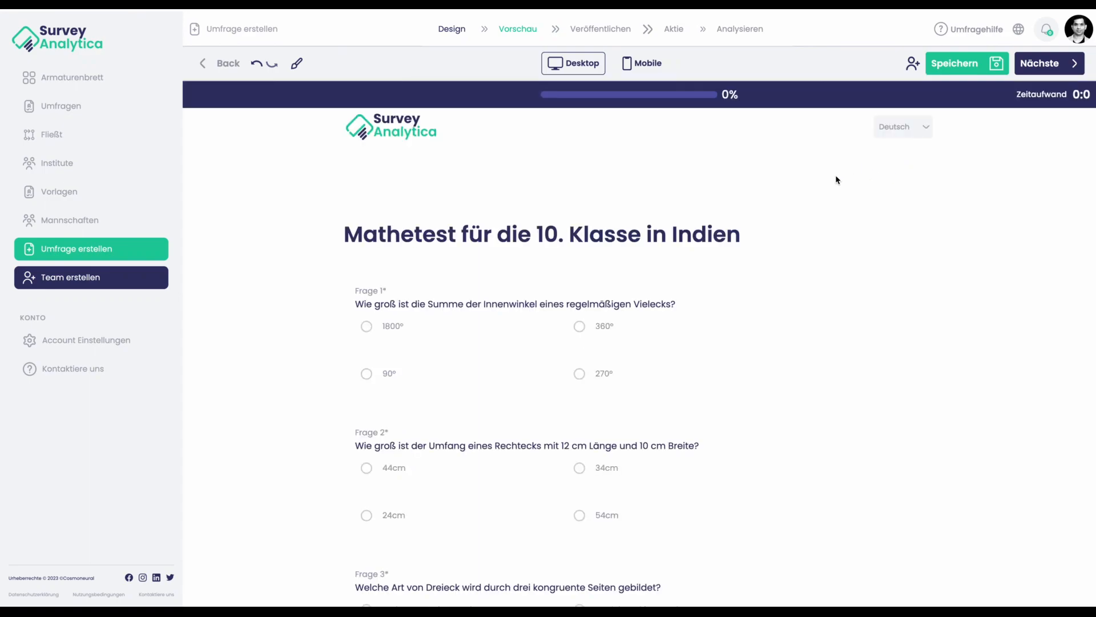
pyautogui.scroll(-6, 788, 370)
pyautogui.scroll(6, 789, 370)
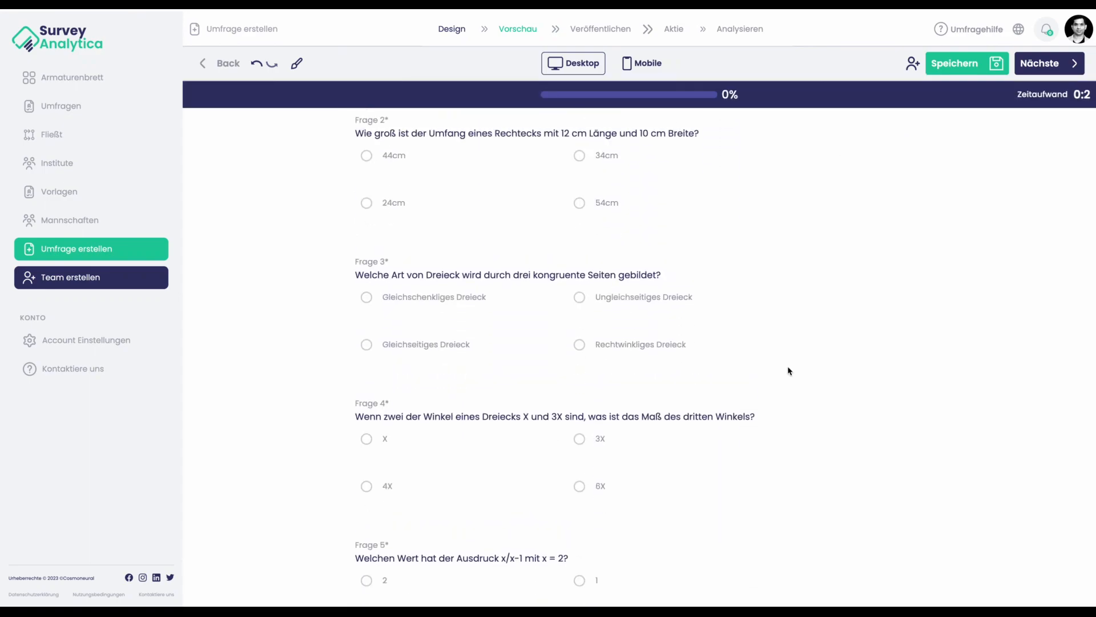
# Look through the German questions in the desktop preview, check the mobile preview, and return to the desktop preview.
pyautogui.scroll(-12, 788, 370)
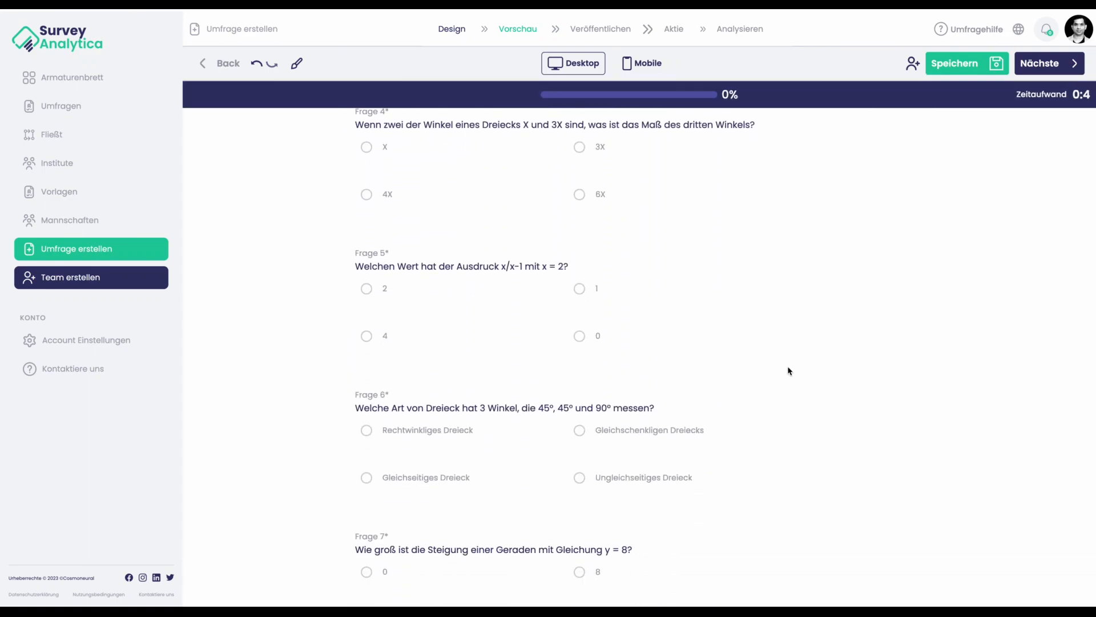
pyautogui.scroll(12, 788, 370)
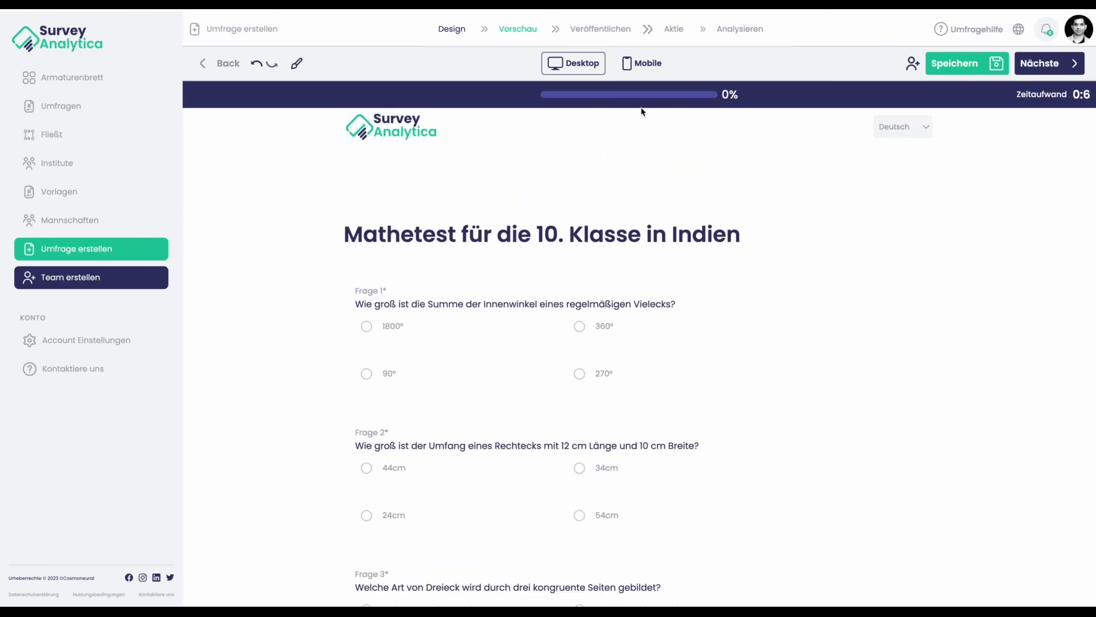
pyautogui.click(642, 63)
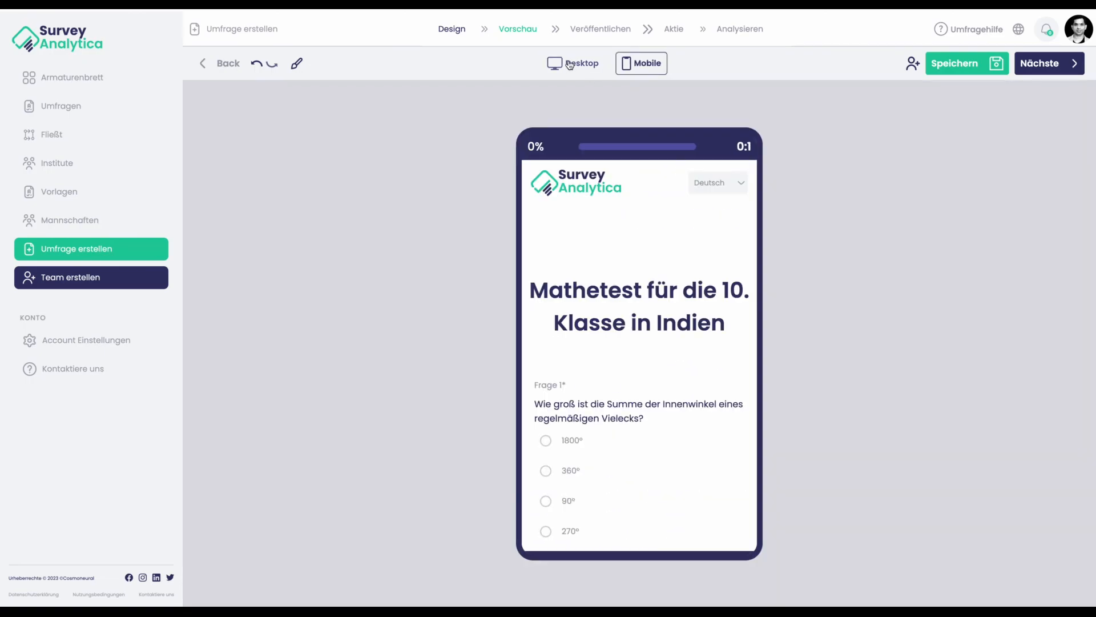
pyautogui.click(569, 64)
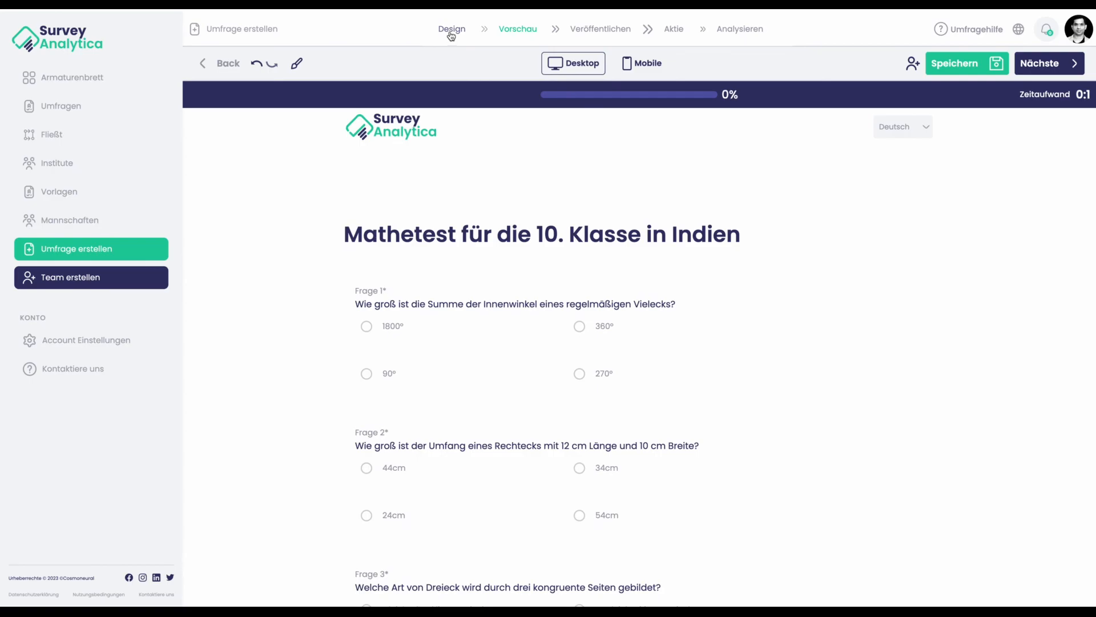
# View the display options in the survey styles and close the styles without changes.
pyautogui.click(296, 64)
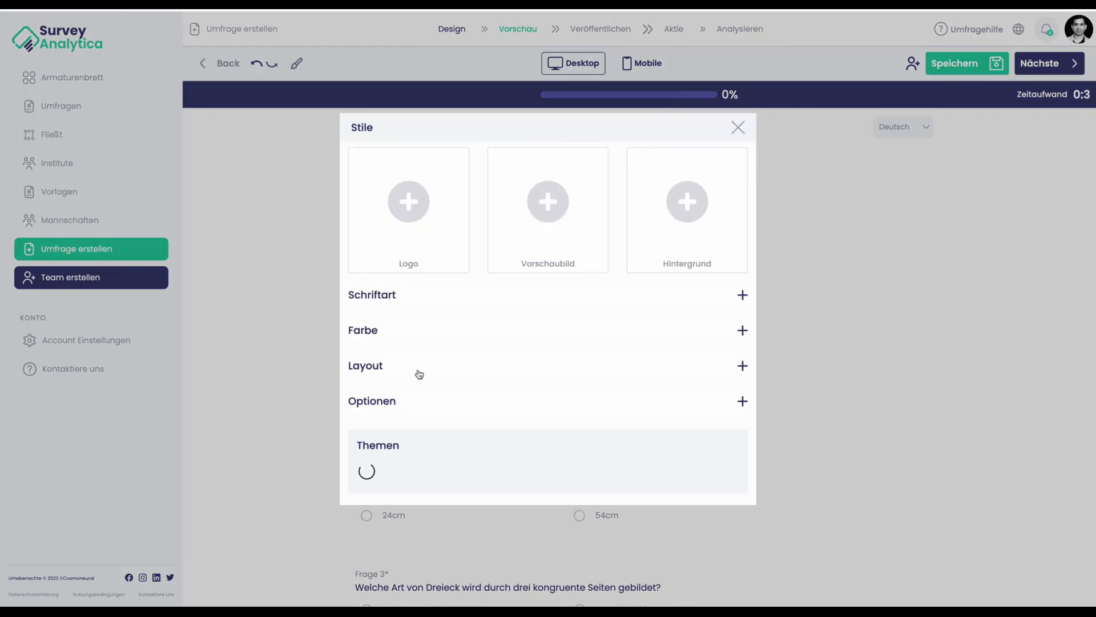
pyautogui.click(410, 365)
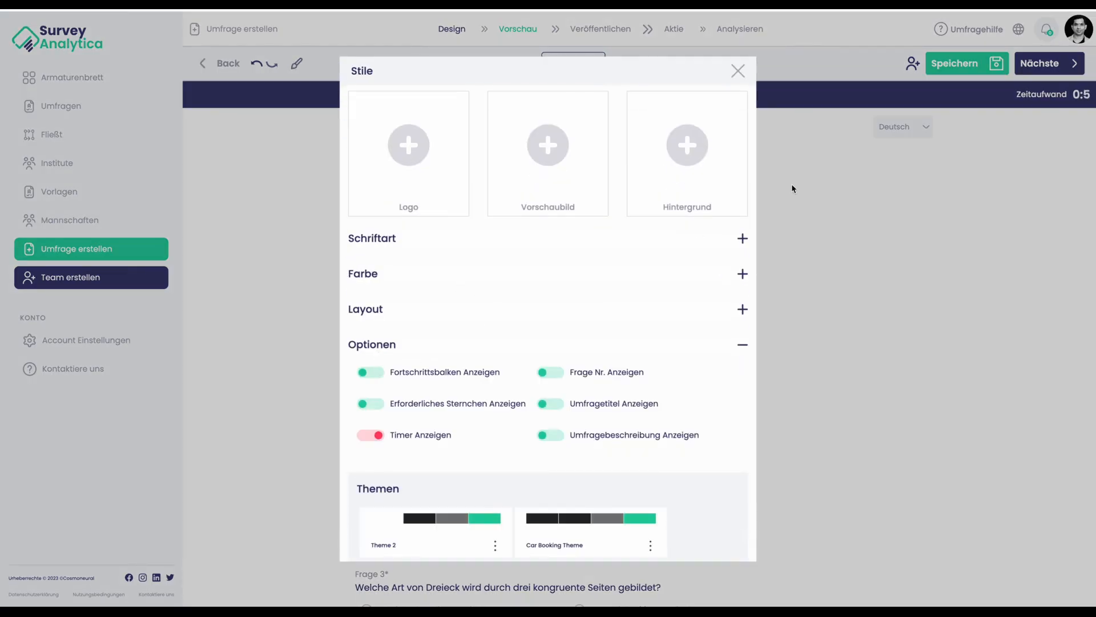
pyautogui.click(739, 70)
# Switch the preview language to English and set the survey layout to Dialogue in the styles.
pyautogui.click(891, 128)
pyautogui.click(888, 140)
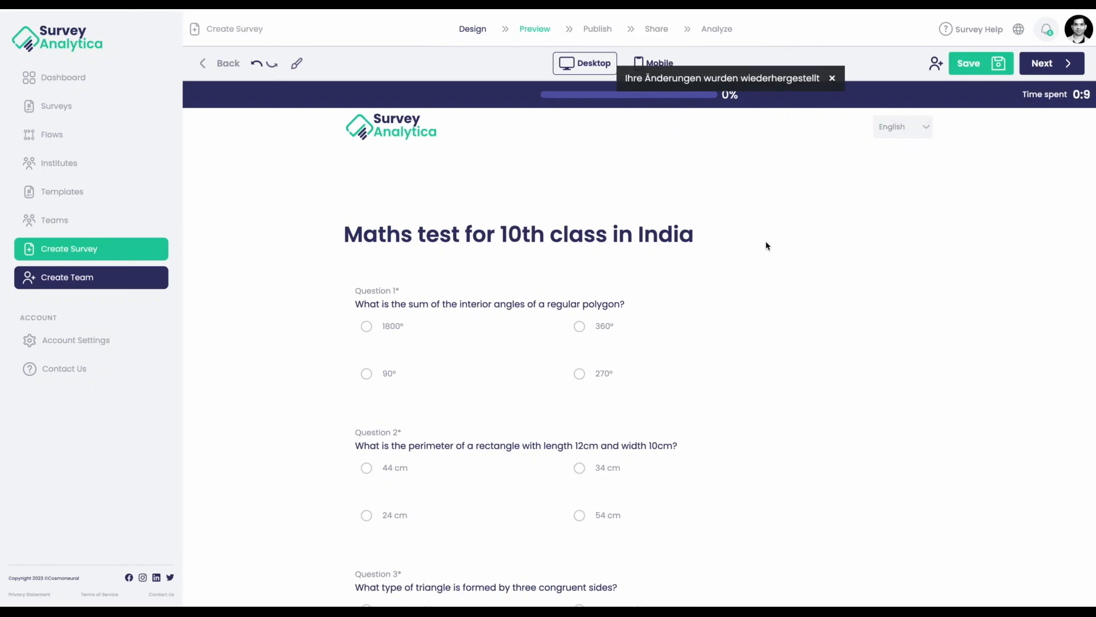
pyautogui.click(297, 65)
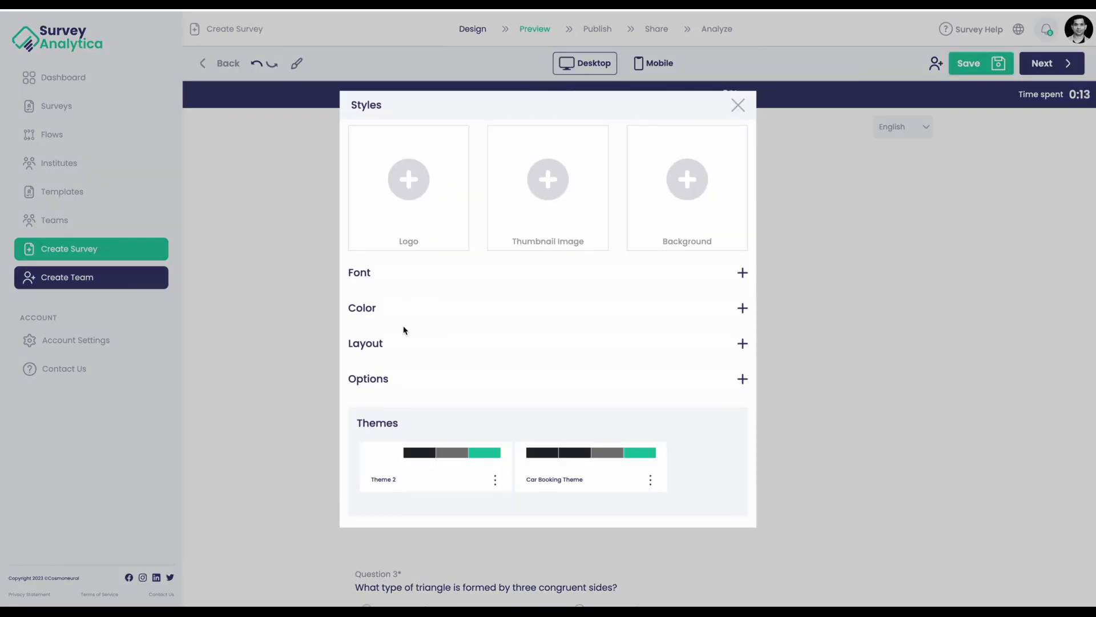
pyautogui.click(368, 378)
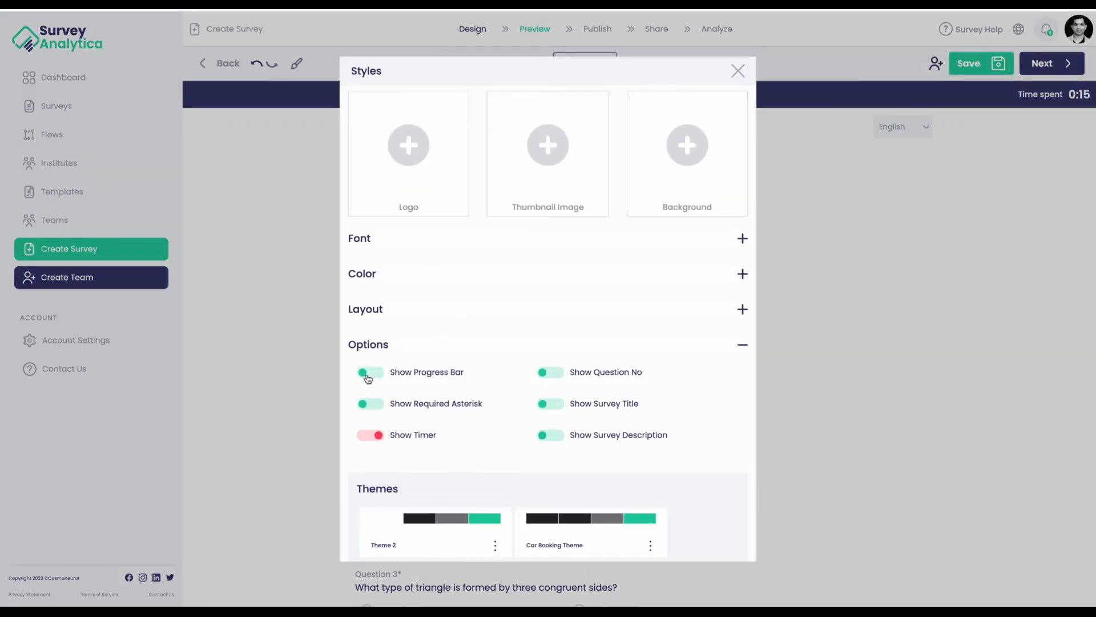
pyautogui.click(374, 313)
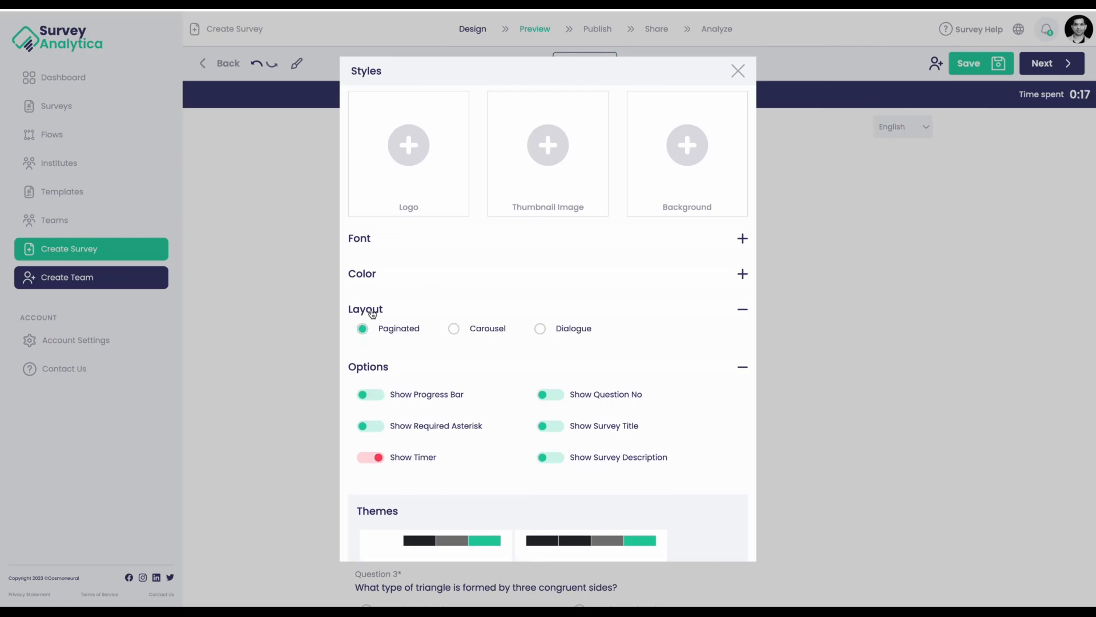
pyautogui.click(476, 335)
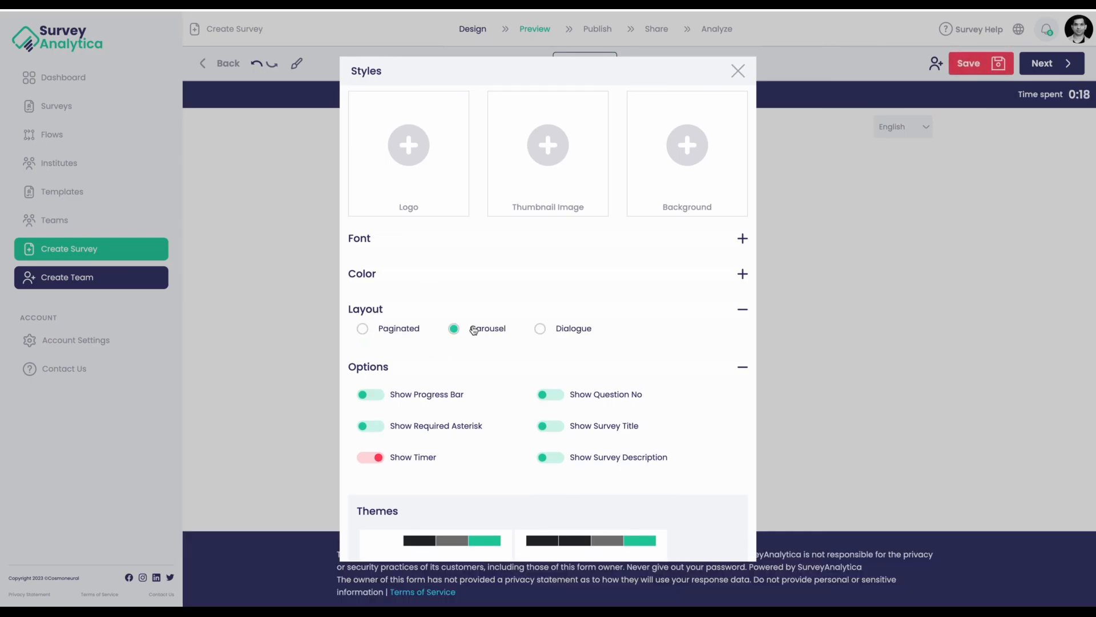
pyautogui.click(551, 336)
pyautogui.moveTo(670, 143)
pyautogui.click(737, 70)
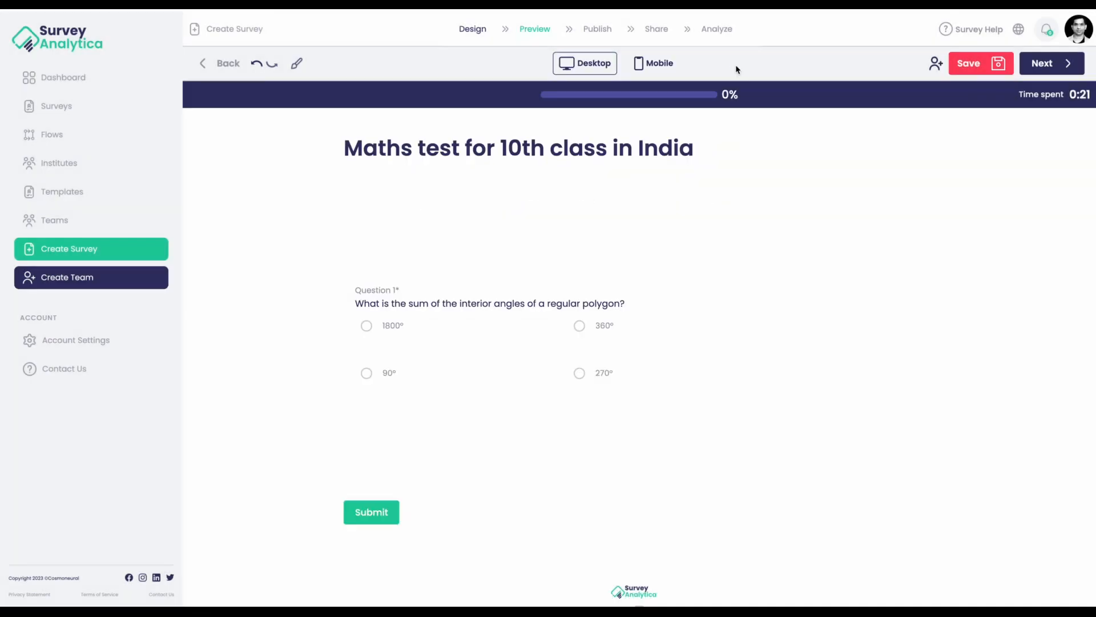
# Try out the Dialogue layout by answering the first three questions in the desktop preview, and look through the mobile preview.
pyautogui.click(395, 372)
pyautogui.click(400, 380)
pyautogui.click(426, 385)
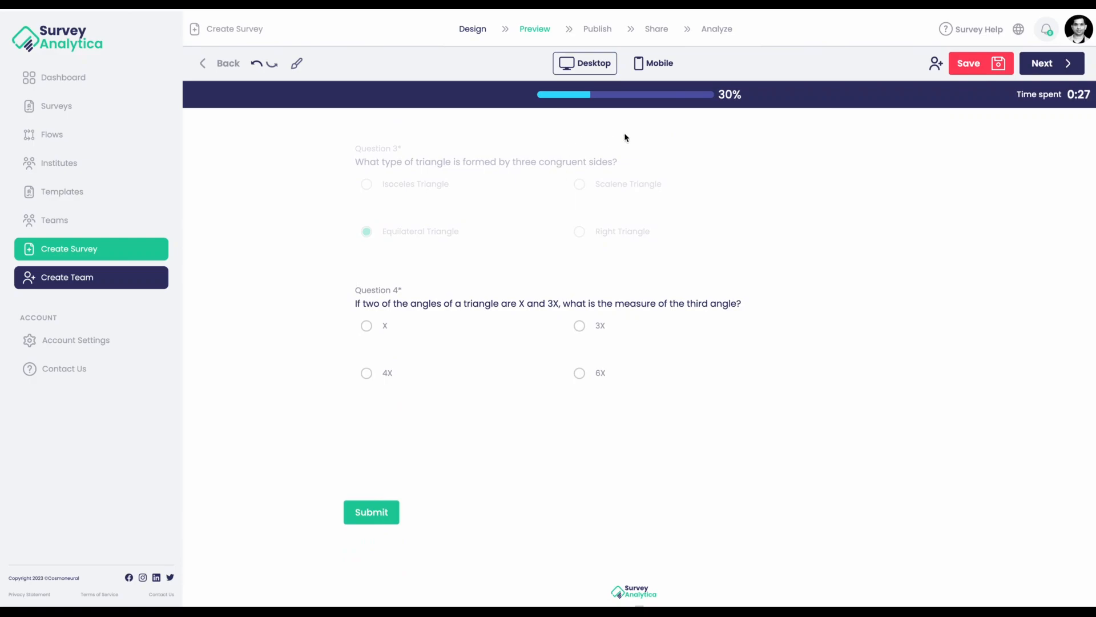
pyautogui.click(657, 65)
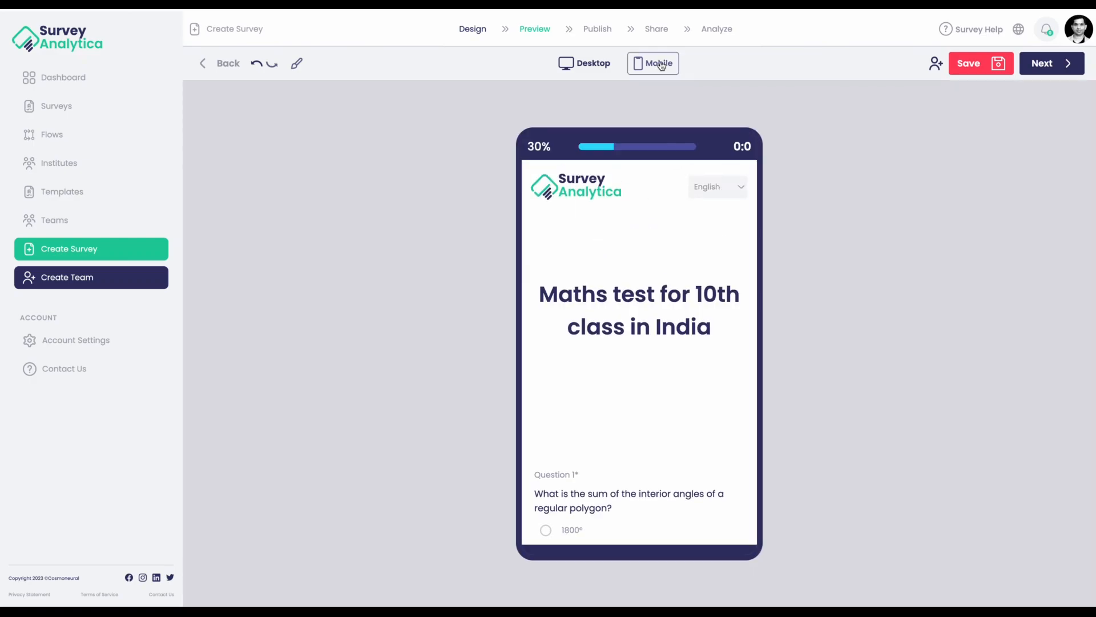
pyautogui.scroll(-3, 631, 295)
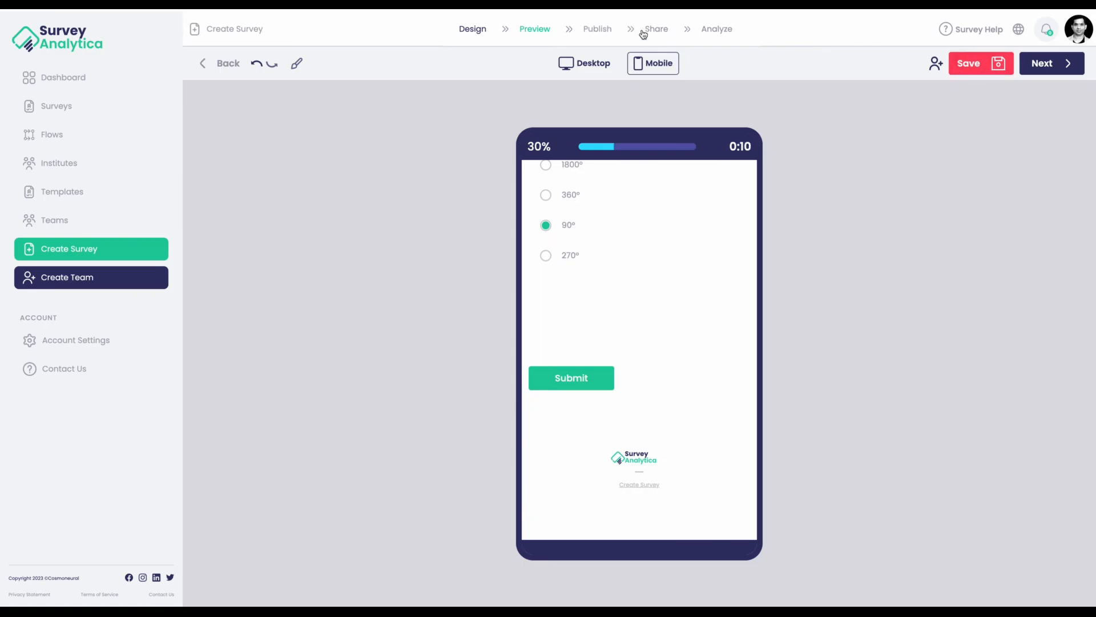
# Leave the preview for the publishing page without saving, and go back to the survey design.
pyautogui.click(608, 29)
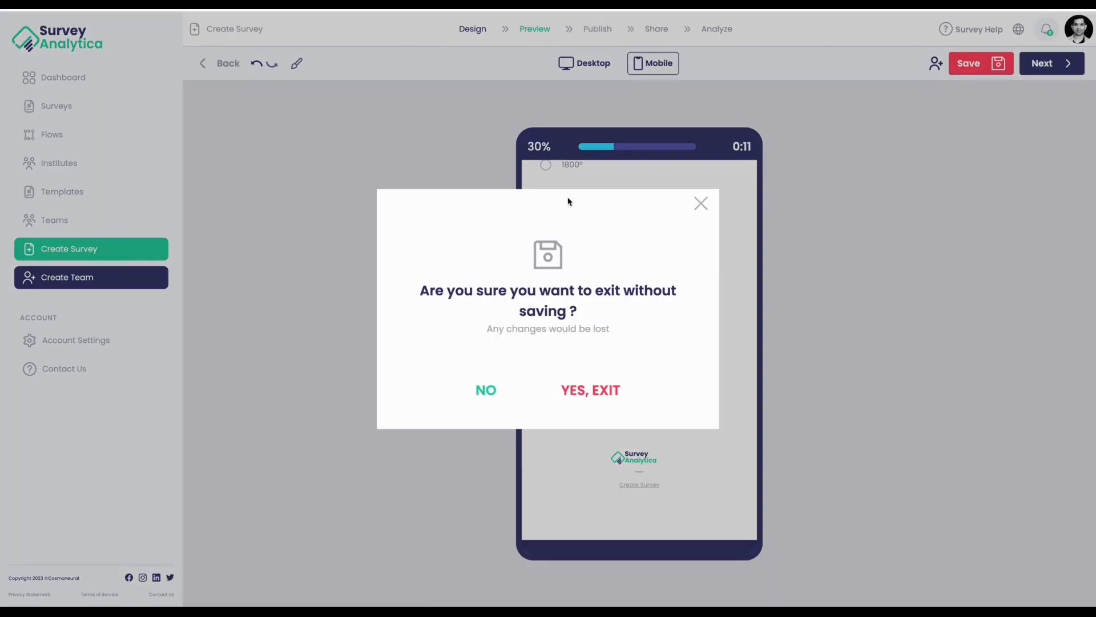
pyautogui.click(601, 392)
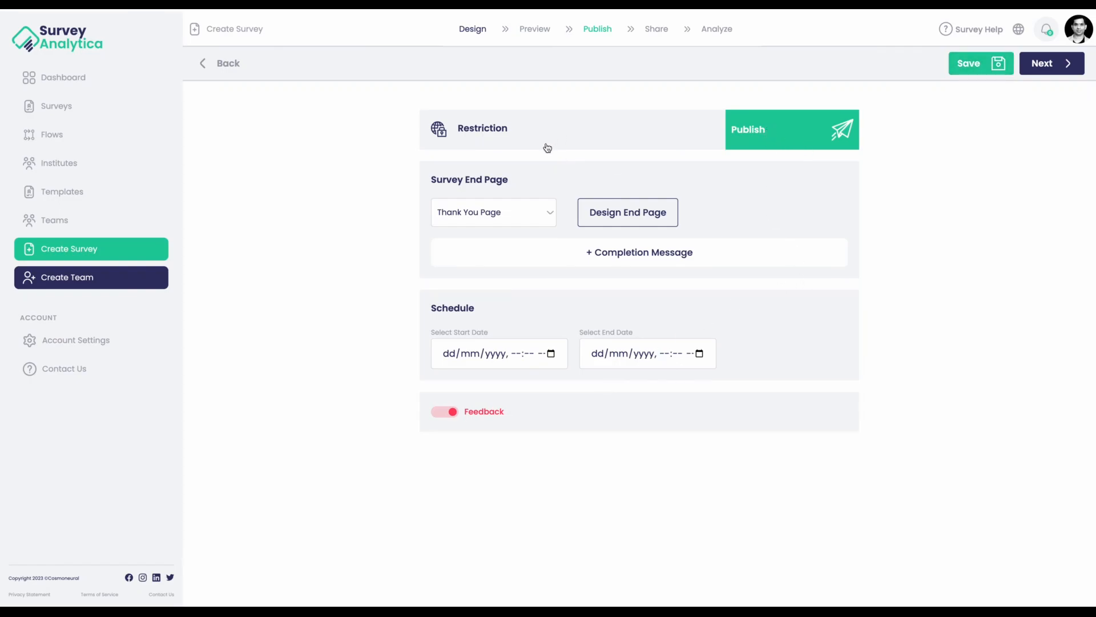
pyautogui.click(476, 30)
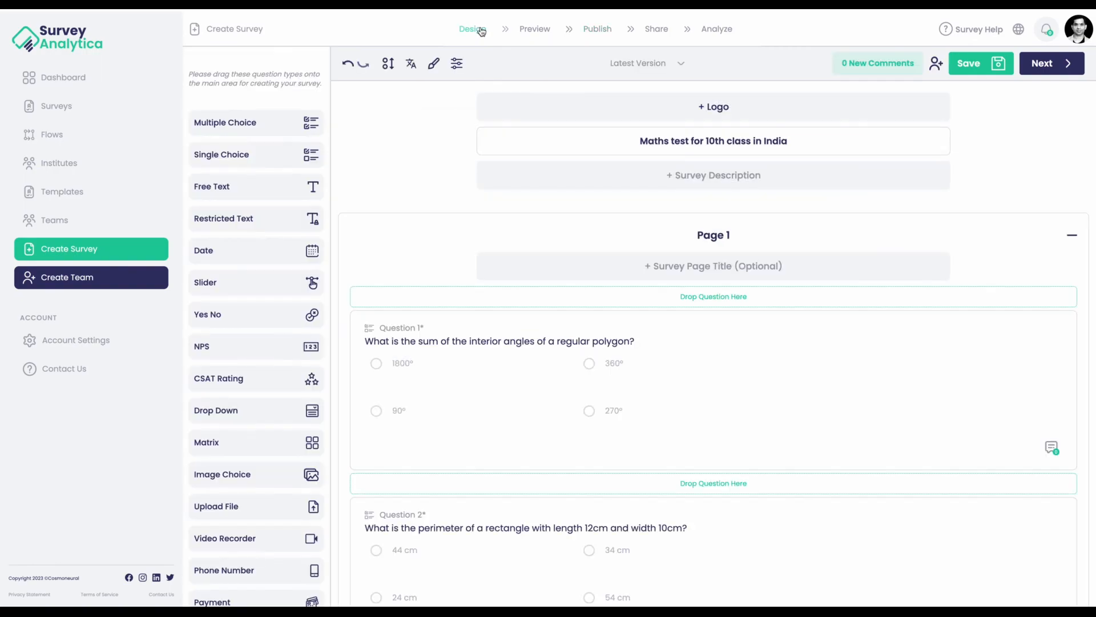
# Start a rule for Question 1 with the answer 360°, review the available actions, and close the rule and question without adding it.
pyautogui.click(719, 422)
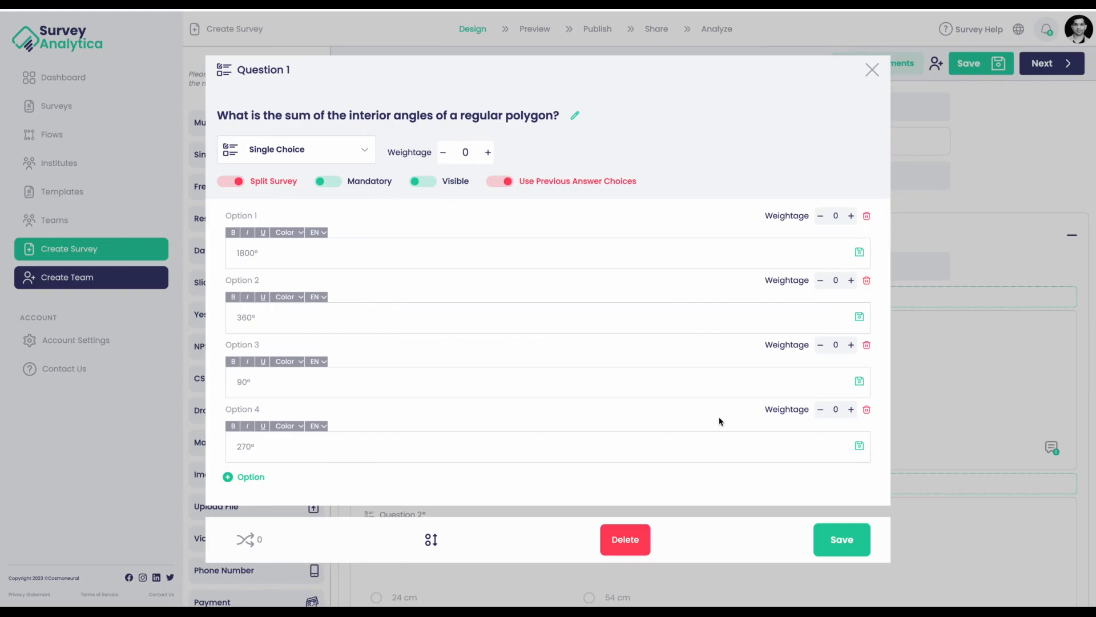
pyautogui.click(254, 544)
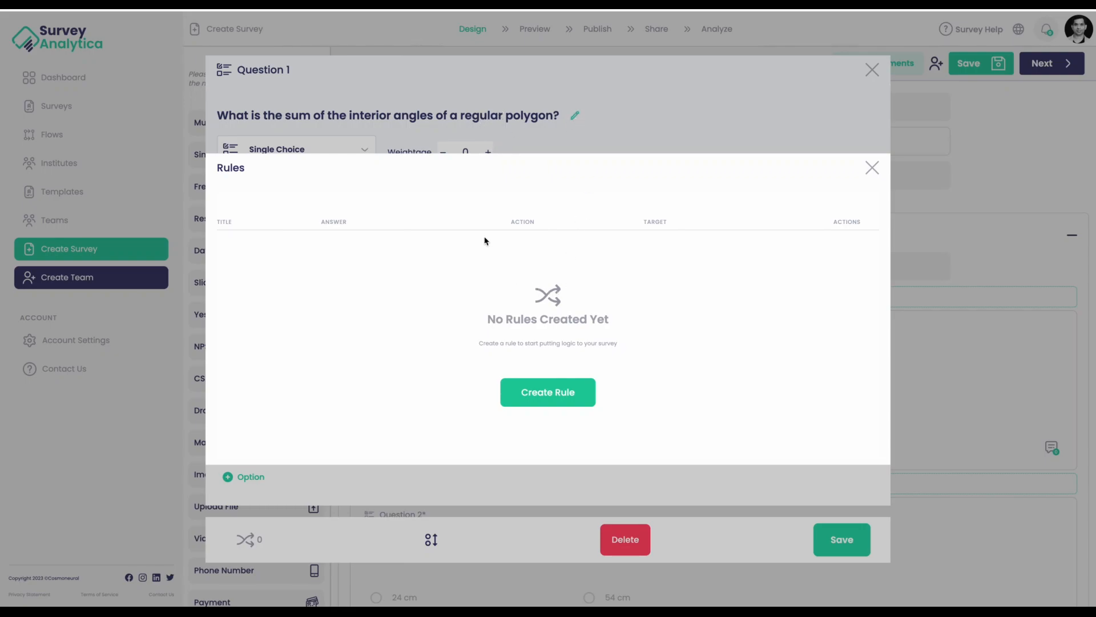
pyautogui.click(543, 396)
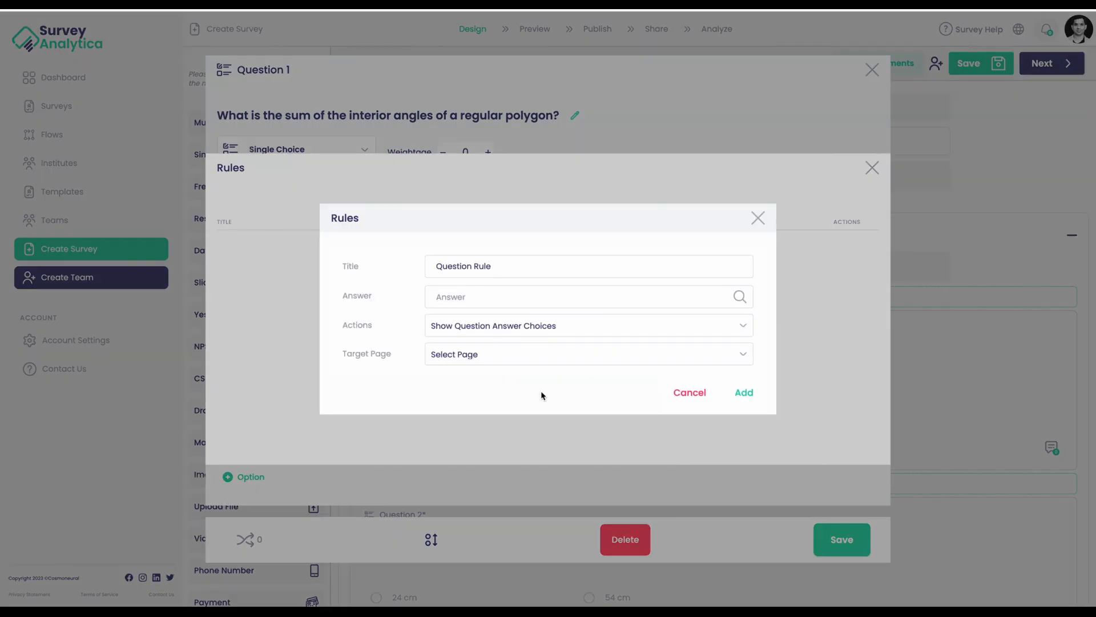
pyautogui.click(521, 293)
pyautogui.click(476, 347)
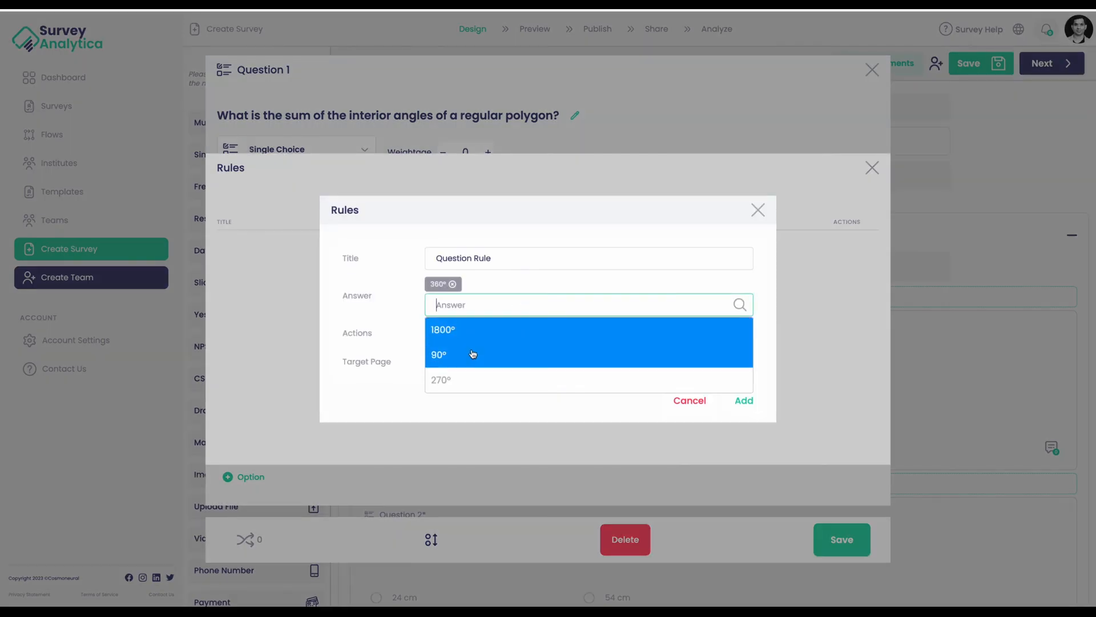
pyautogui.click(764, 300)
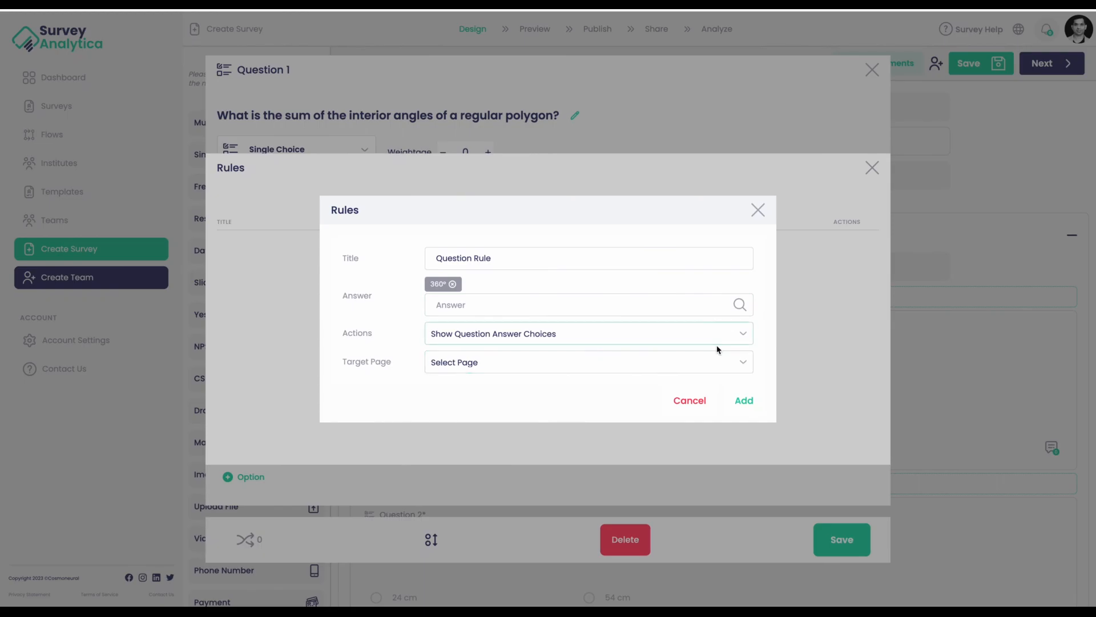
pyautogui.click(667, 334)
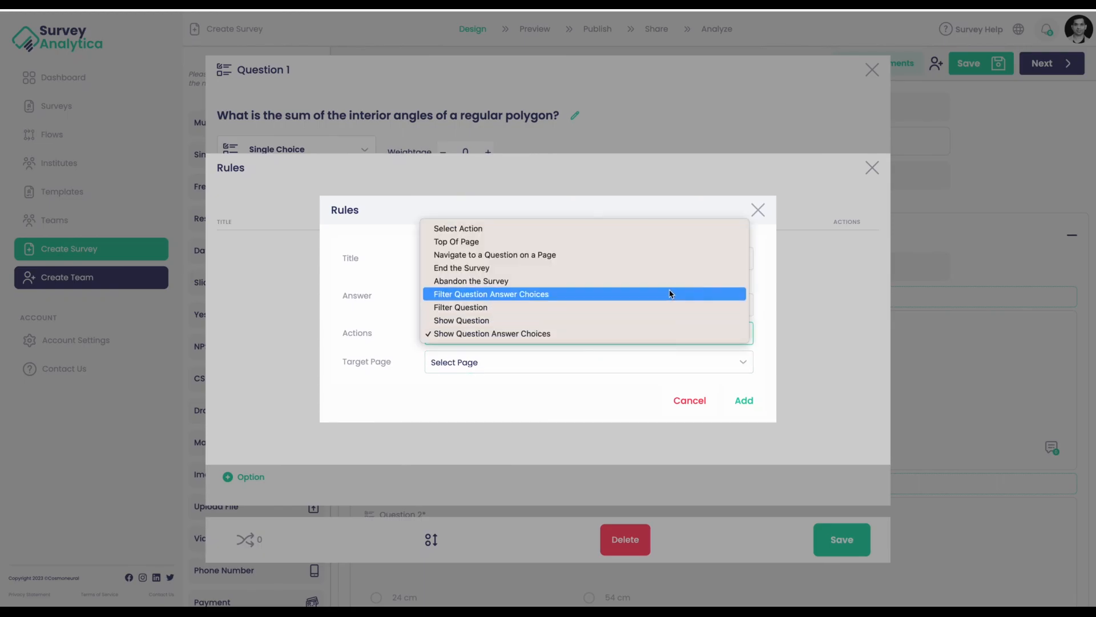
pyautogui.click(765, 292)
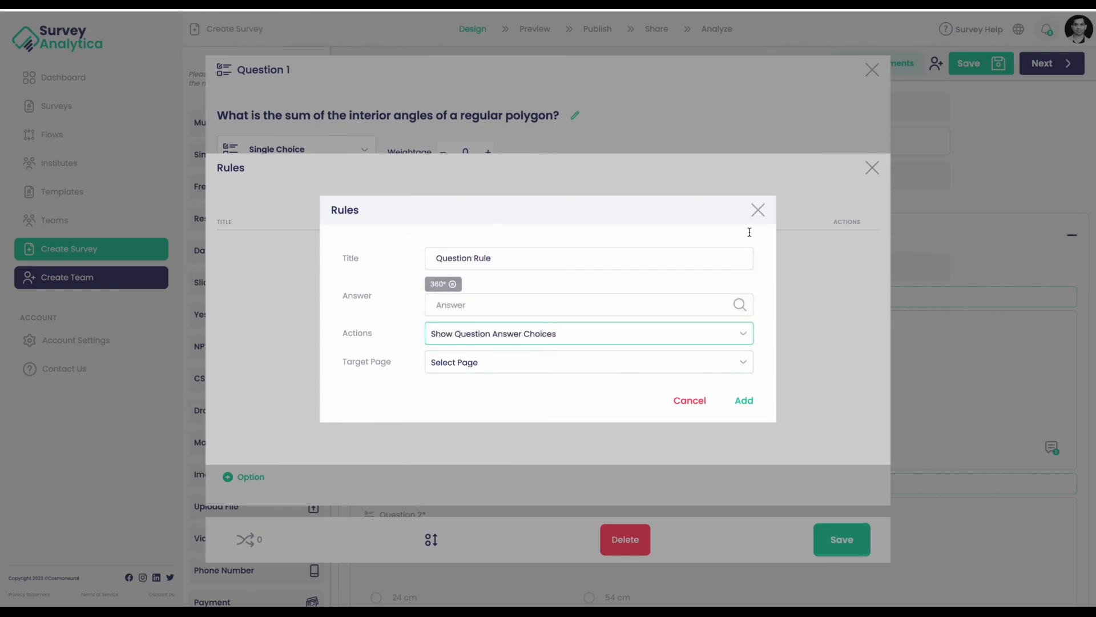
pyautogui.click(754, 212)
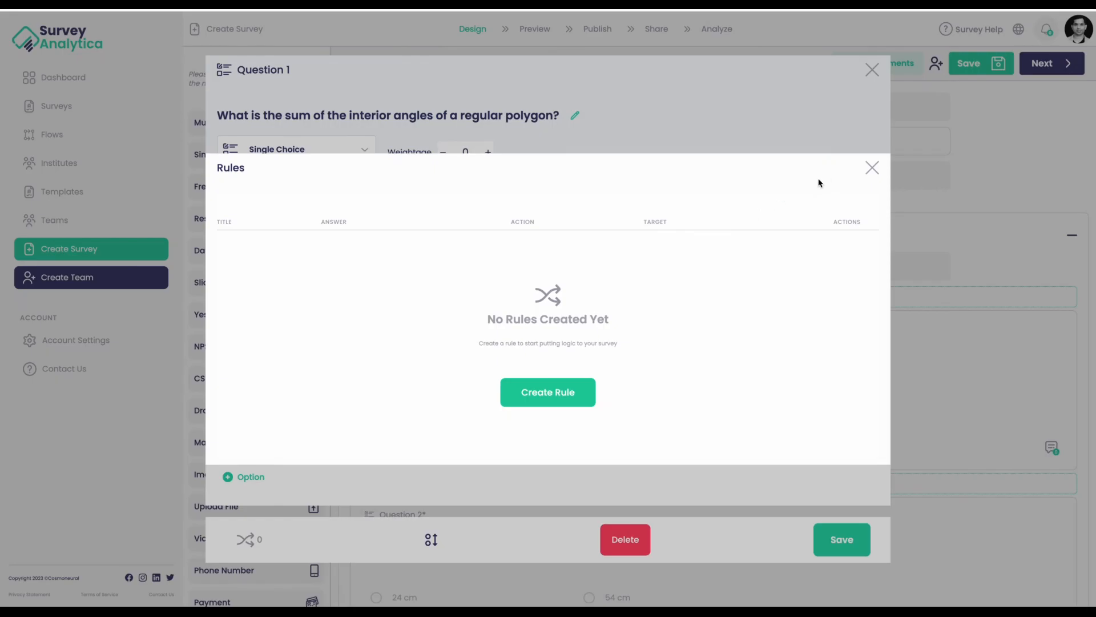
pyautogui.click(872, 169)
pyautogui.click(872, 69)
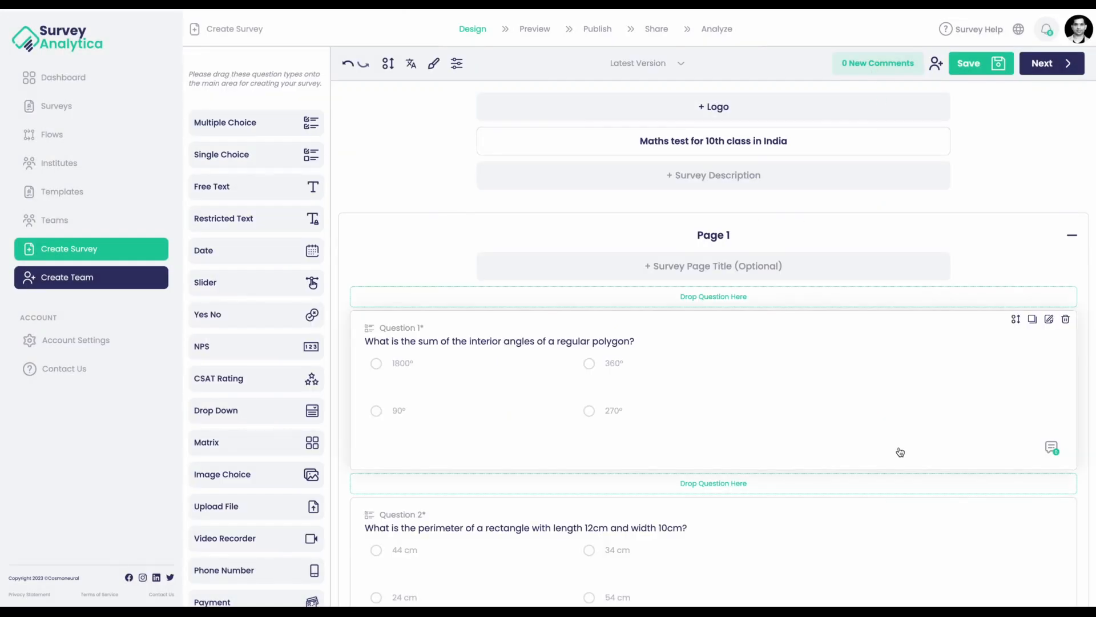
# Look through the questions in the survey design and reopen the survey preview.
pyautogui.scroll(-1, 900, 452)
pyautogui.scroll(-2, 899, 452)
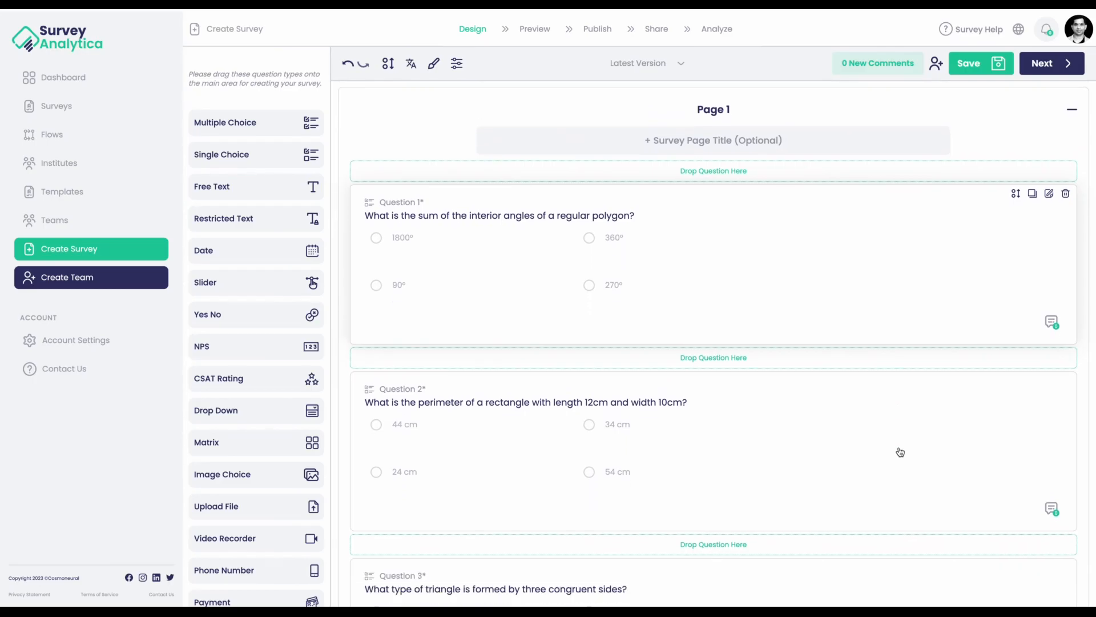
pyautogui.scroll(-10, 872, 415)
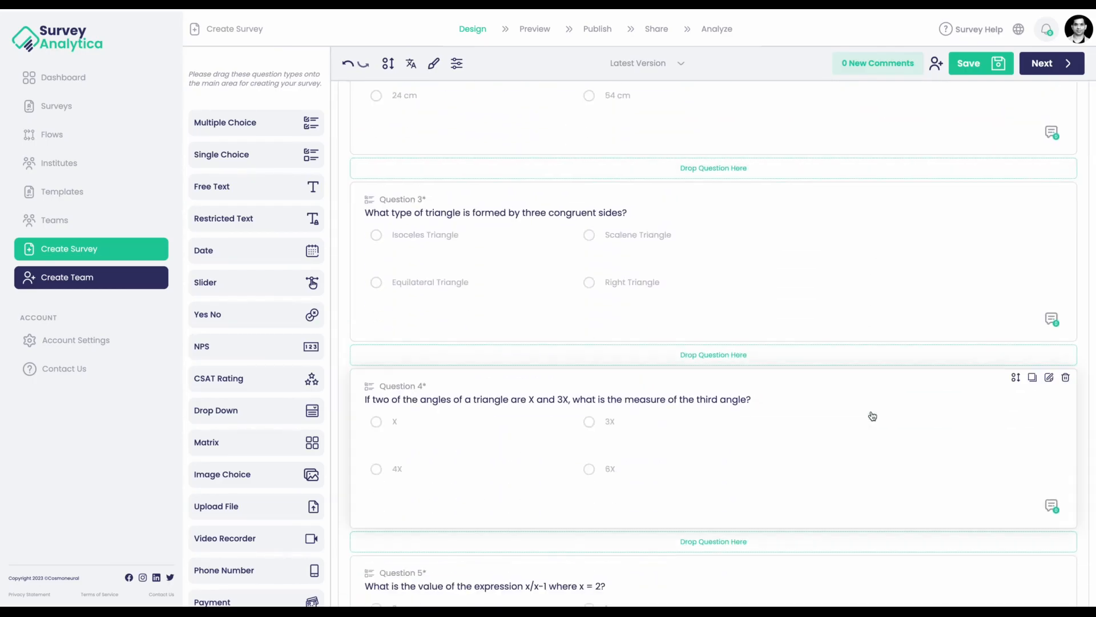
pyautogui.scroll(-3, 873, 415)
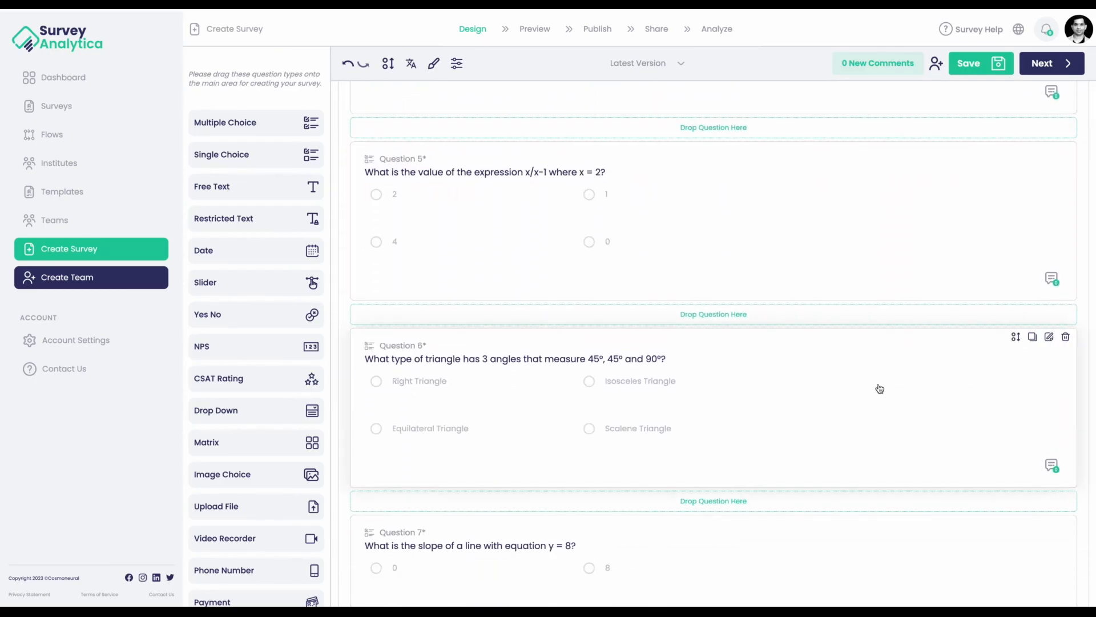
pyautogui.scroll(15, 879, 388)
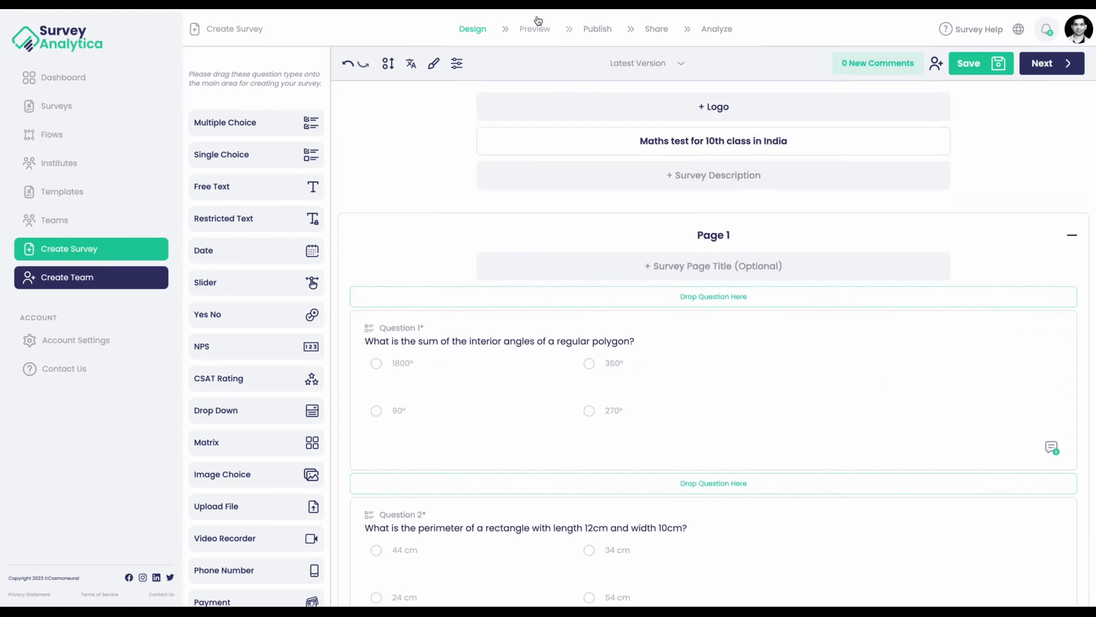
pyautogui.click(536, 30)
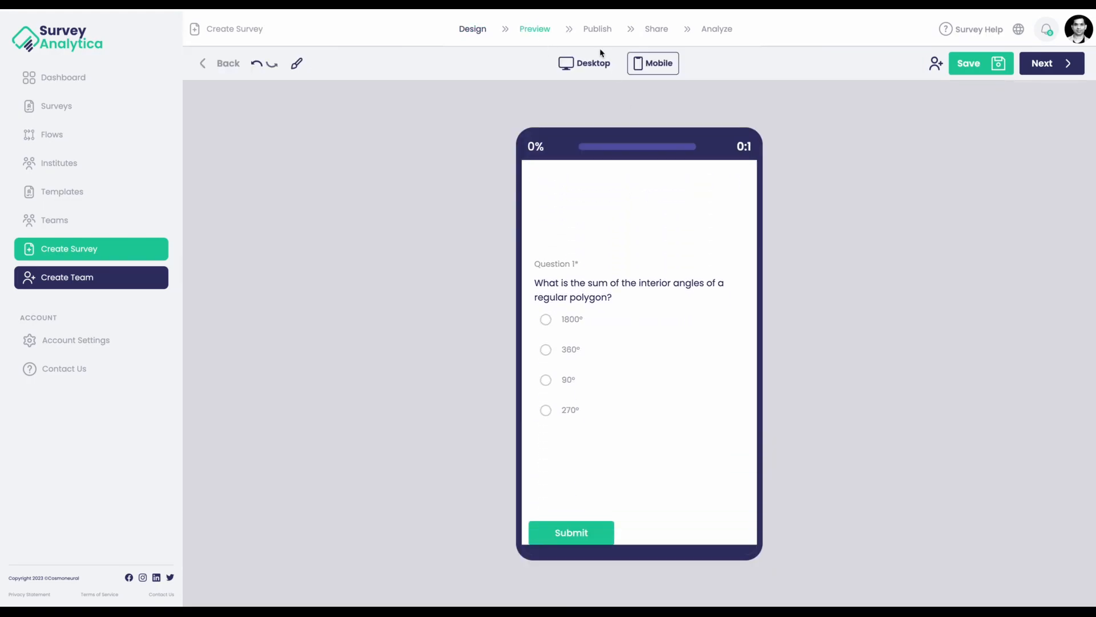
# Go to the publishing page, review the restriction types available for a new restriction, and close the restrictions without adding one.
pyautogui.click(593, 32)
pyautogui.click(529, 123)
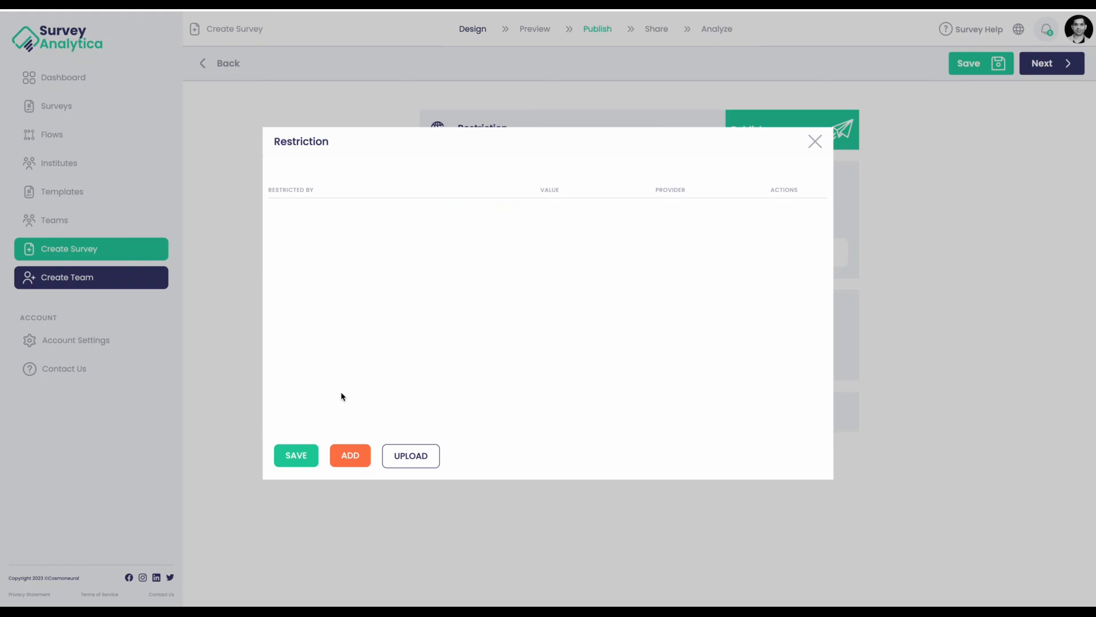
pyautogui.click(366, 455)
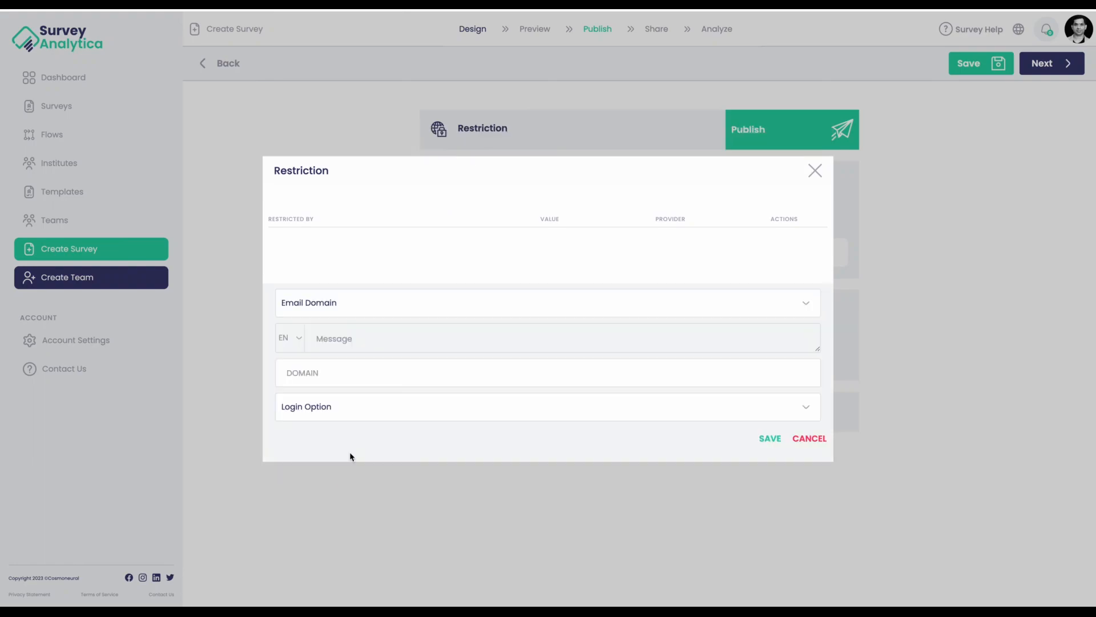
pyautogui.click(387, 307)
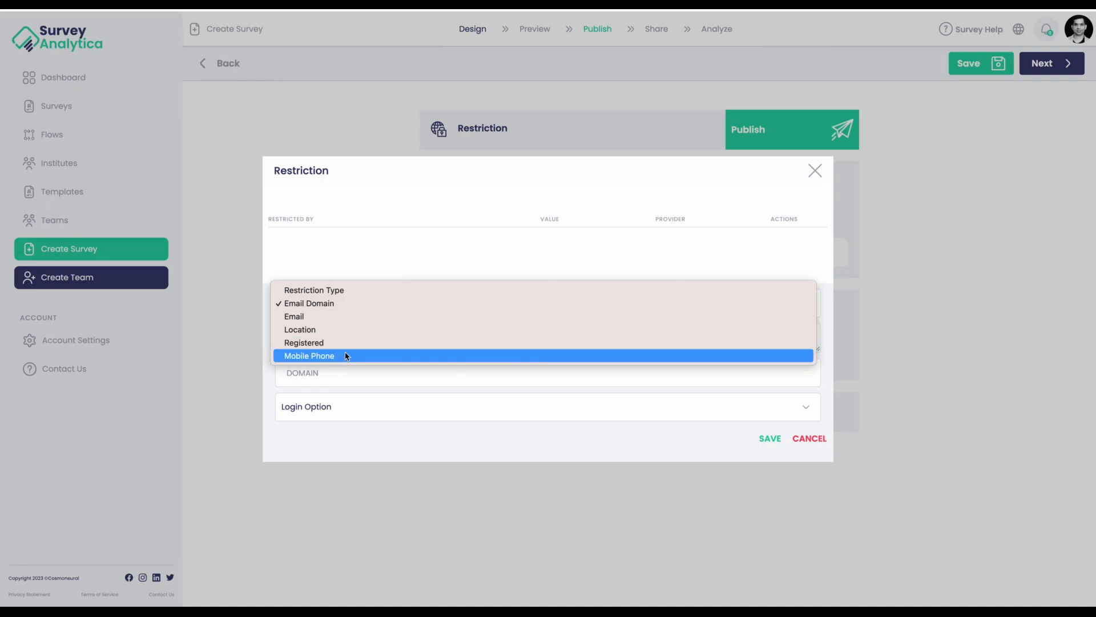
pyautogui.click(395, 243)
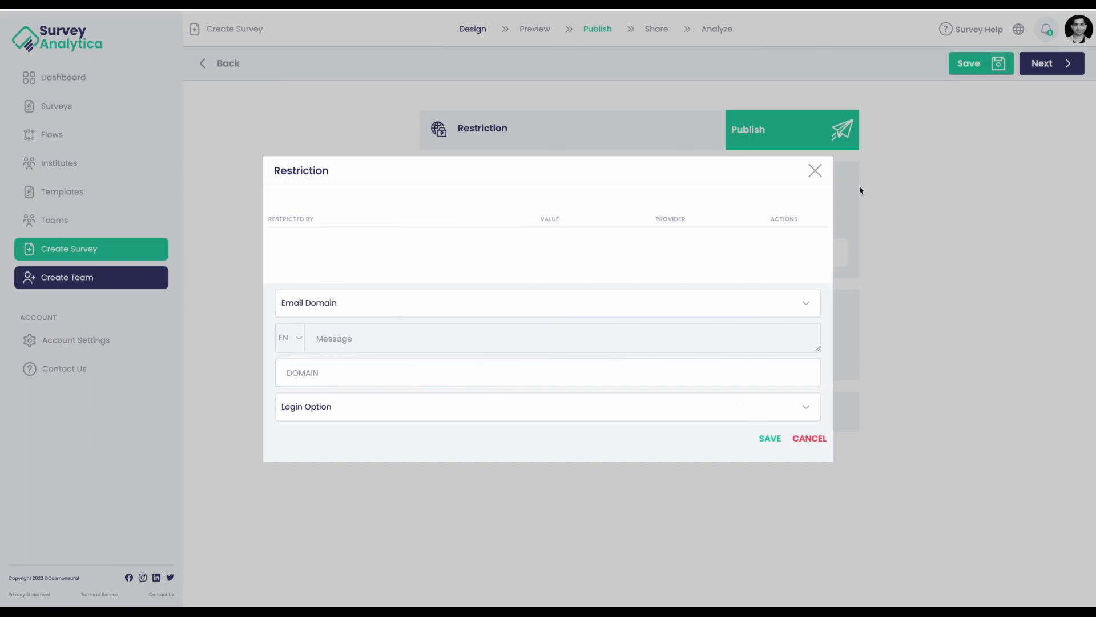
pyautogui.click(817, 171)
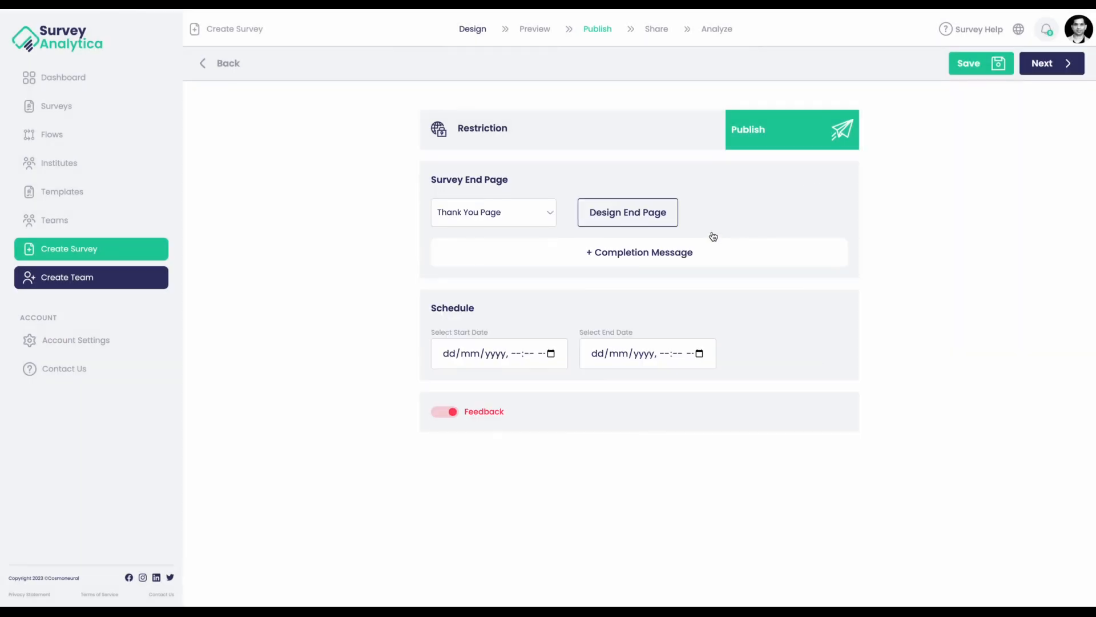
# Set the survey end page to Survey Results, and look through the end page design without saving it.
pyautogui.click(529, 216)
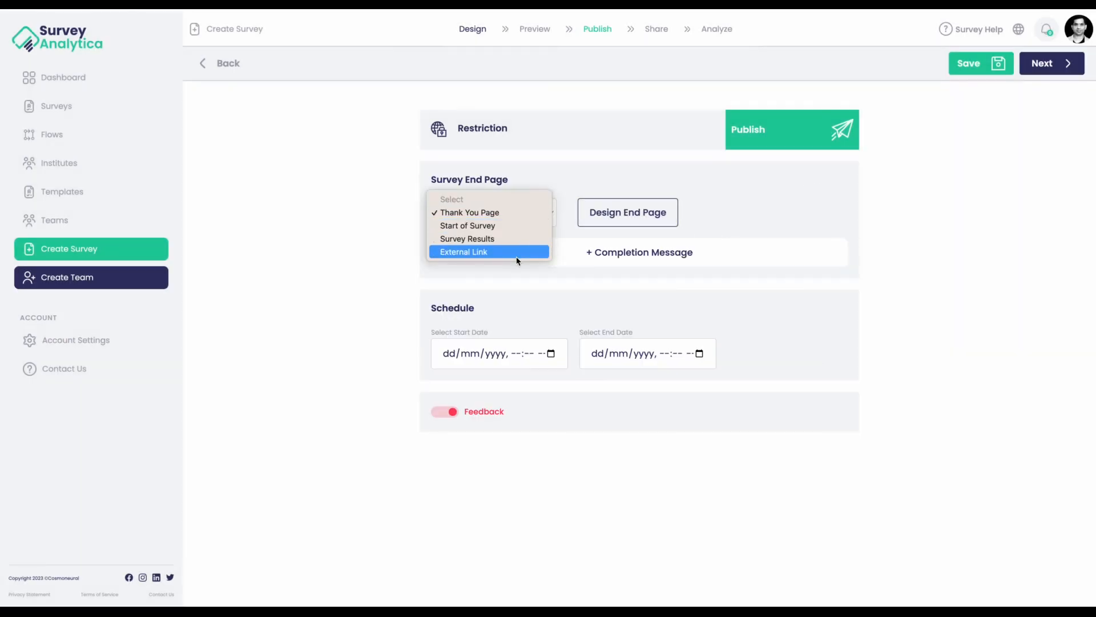
pyautogui.click(491, 239)
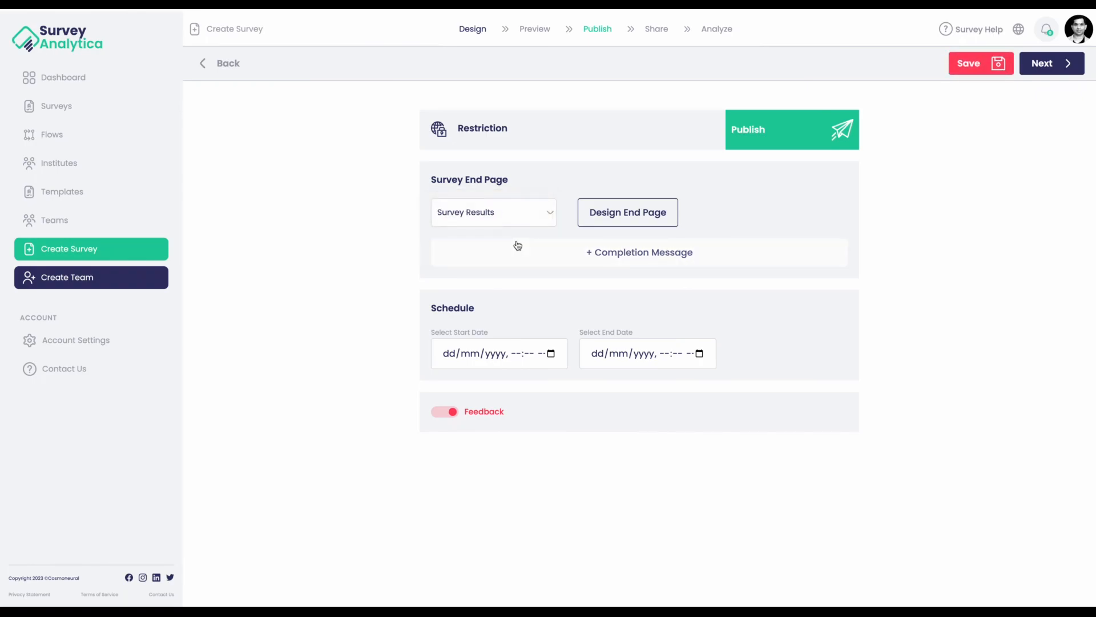
pyautogui.click(607, 220)
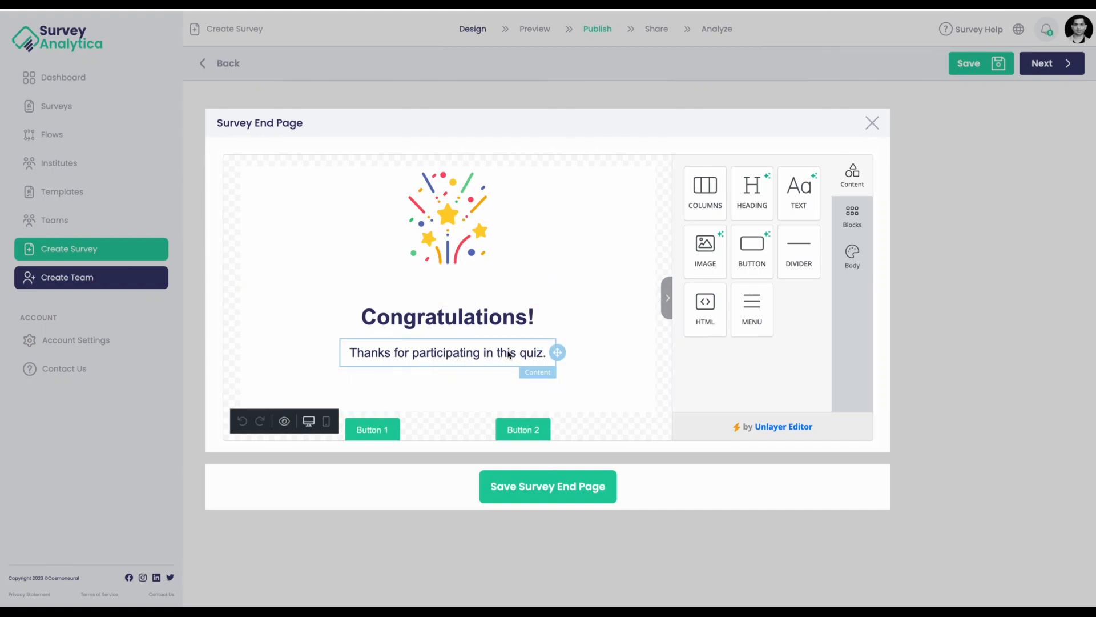
pyautogui.scroll(-1, 537, 341)
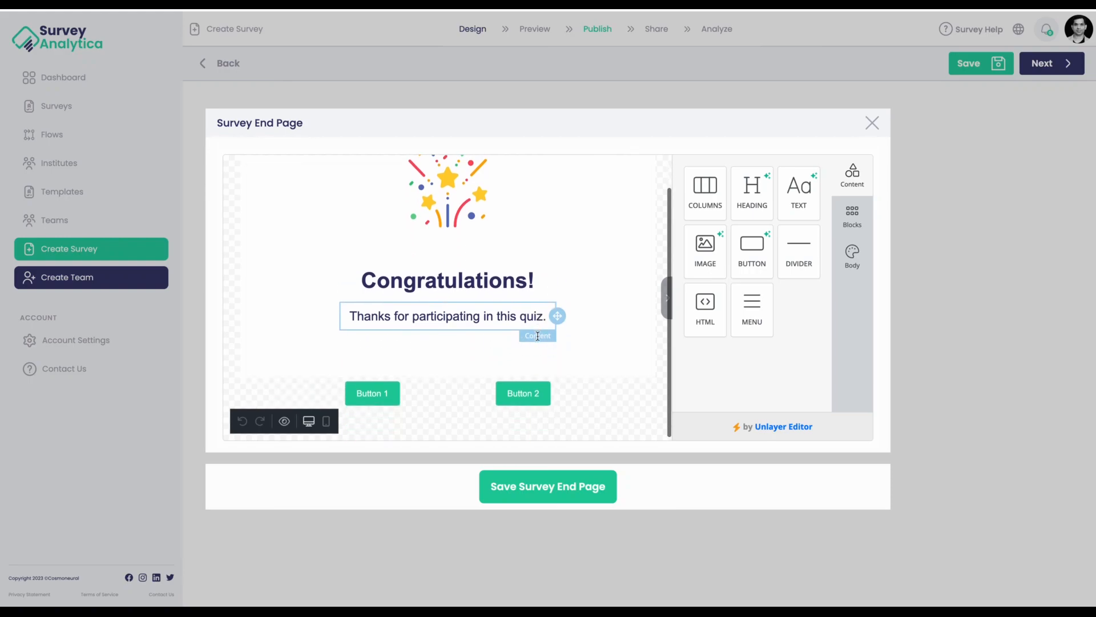
pyautogui.scroll(1, 538, 340)
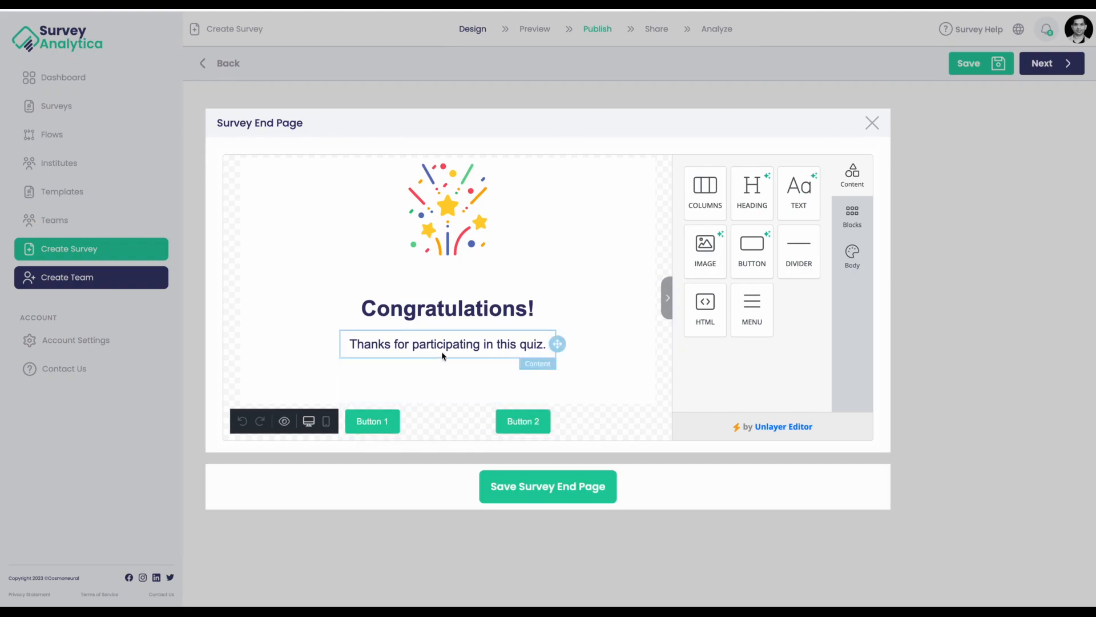
pyautogui.scroll(1, 445, 345)
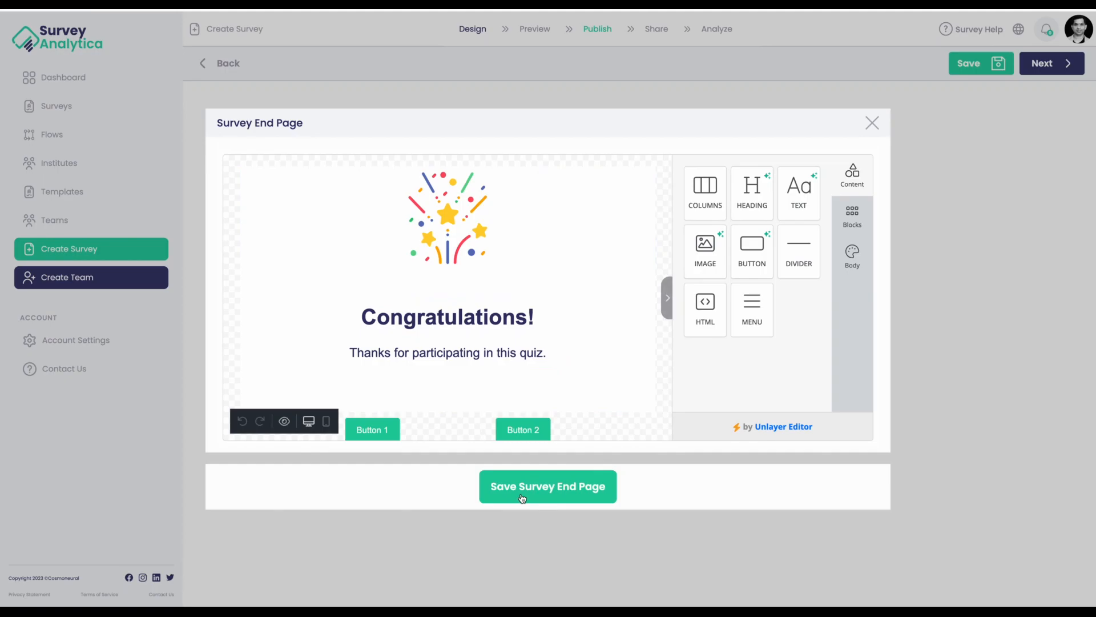
pyautogui.click(873, 121)
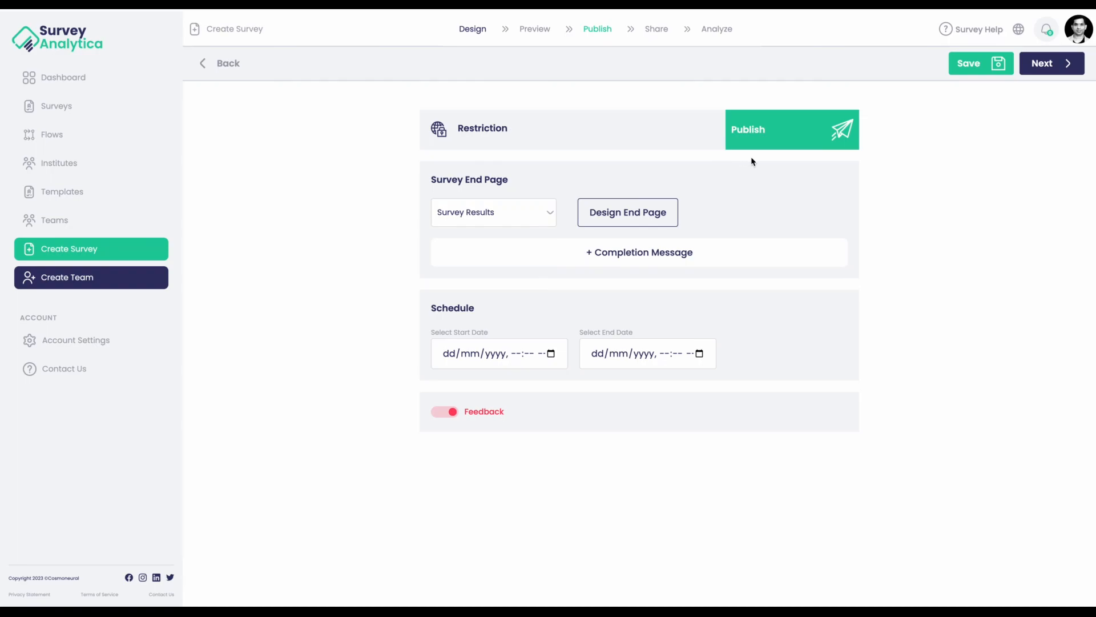
# Publish the survey and create an email collector for sharing it.
pyautogui.click(756, 132)
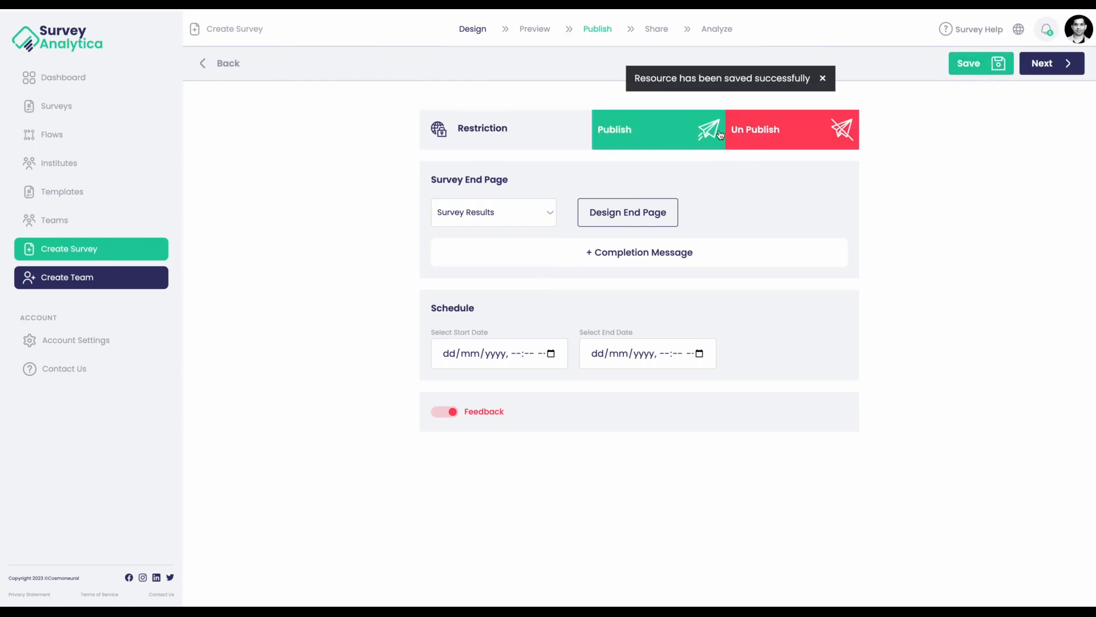
pyautogui.click(652, 36)
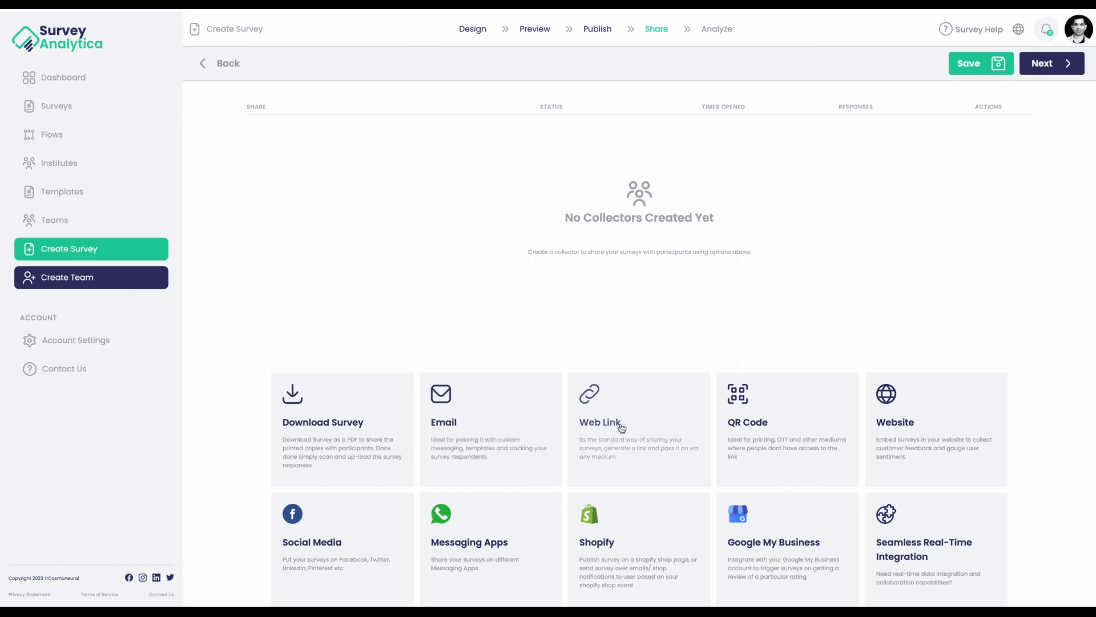
pyautogui.click(470, 423)
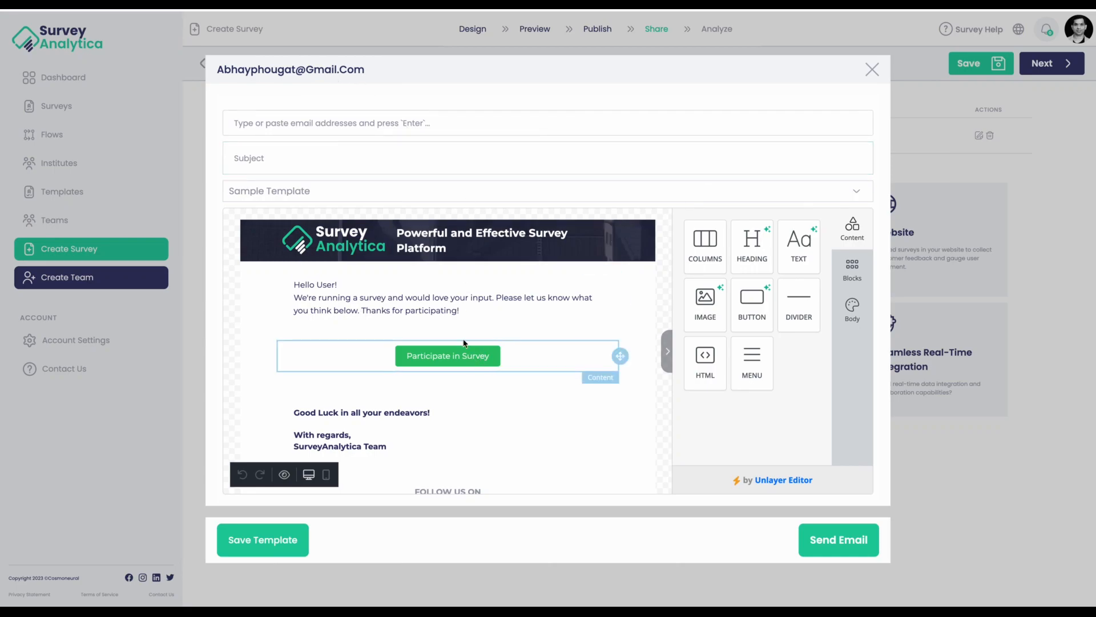
# Compare the Standard Template and Sample Template for the survey invitation email, and close the email editor without sending.
pyautogui.scroll(-1, 489, 455)
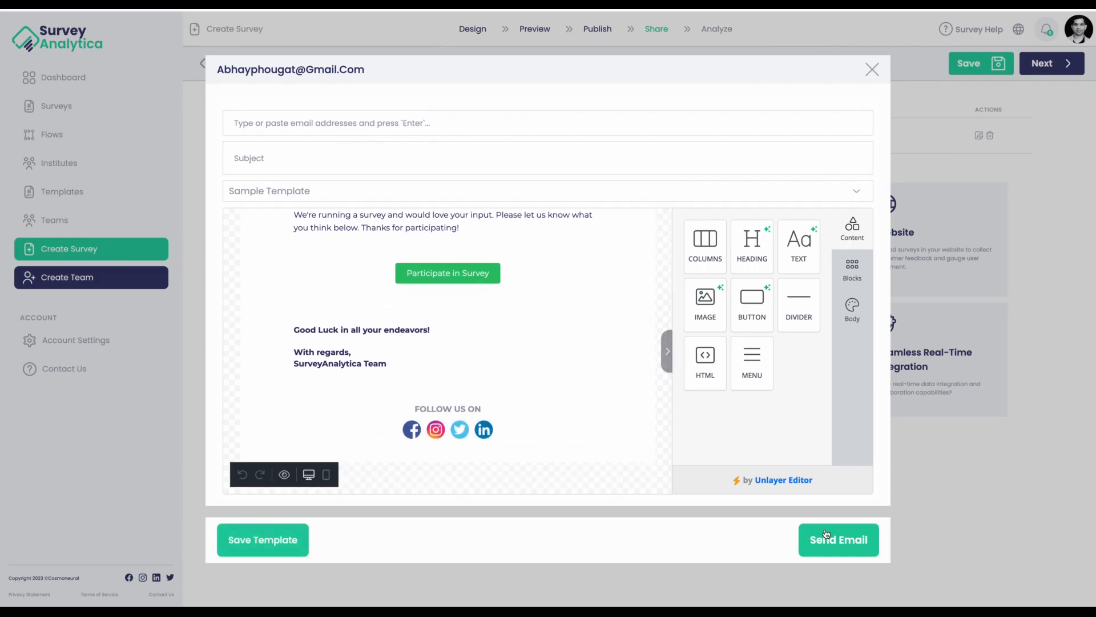
pyautogui.click(759, 194)
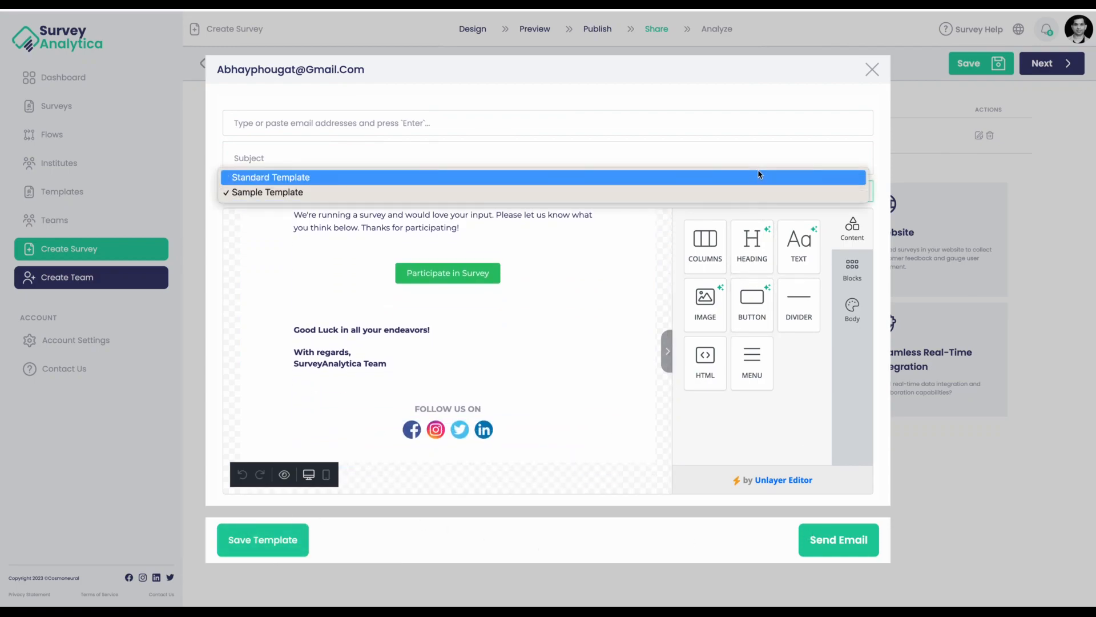
pyautogui.click(887, 157)
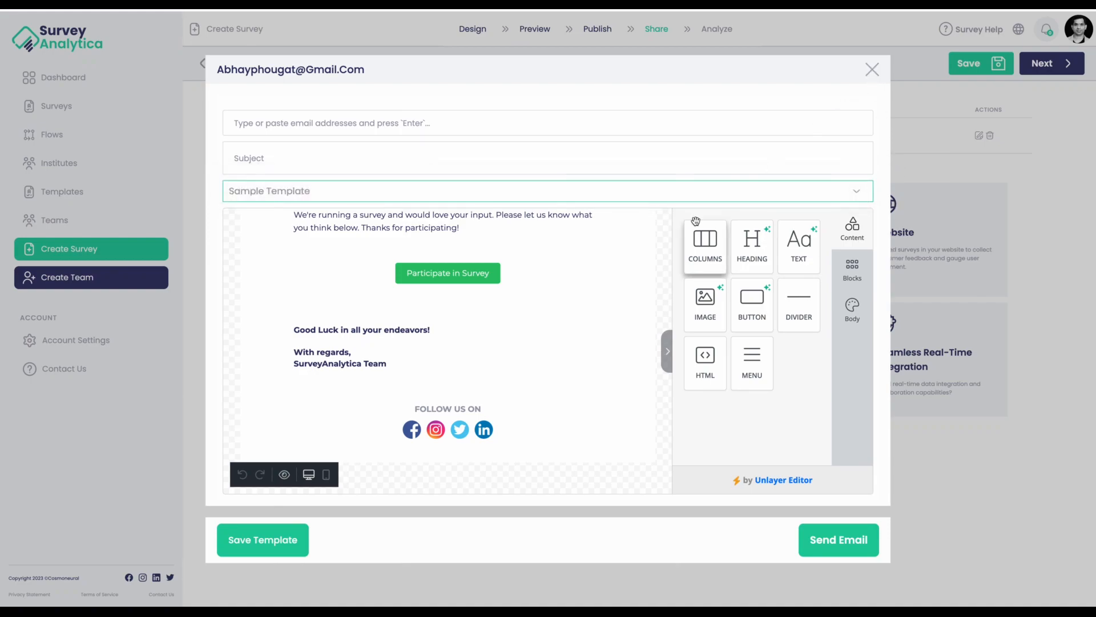
pyautogui.click(718, 197)
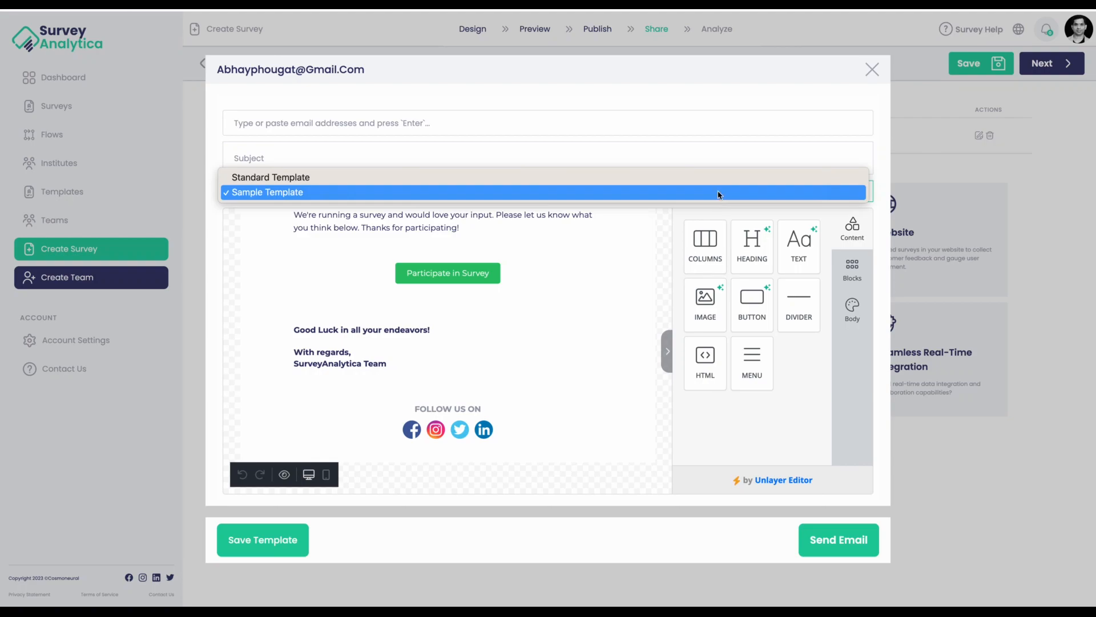
pyautogui.click(718, 180)
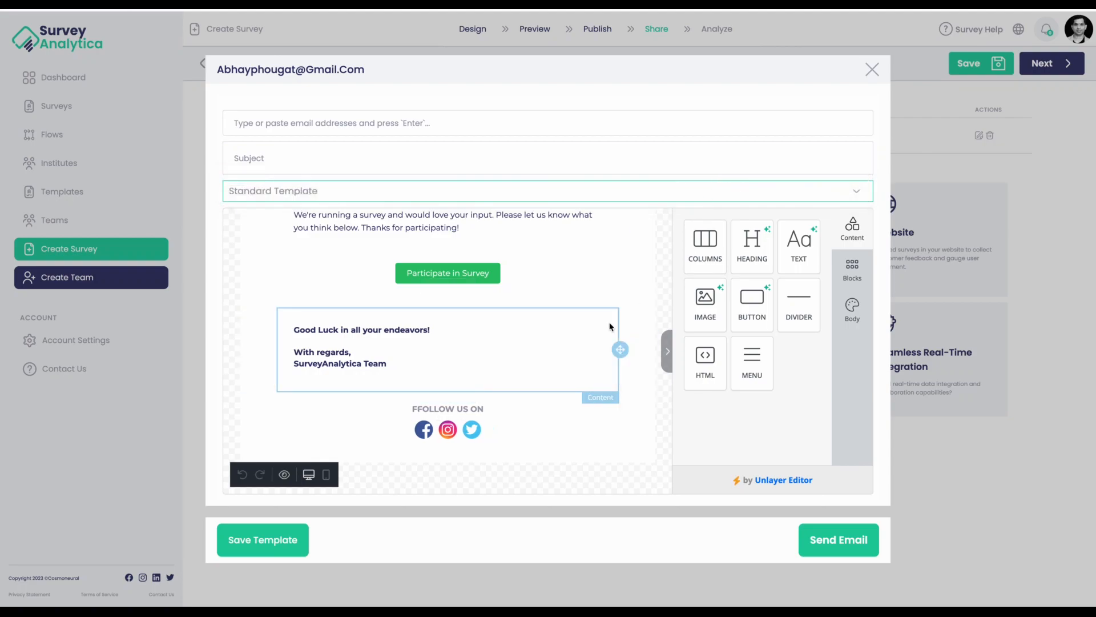
pyautogui.click(604, 189)
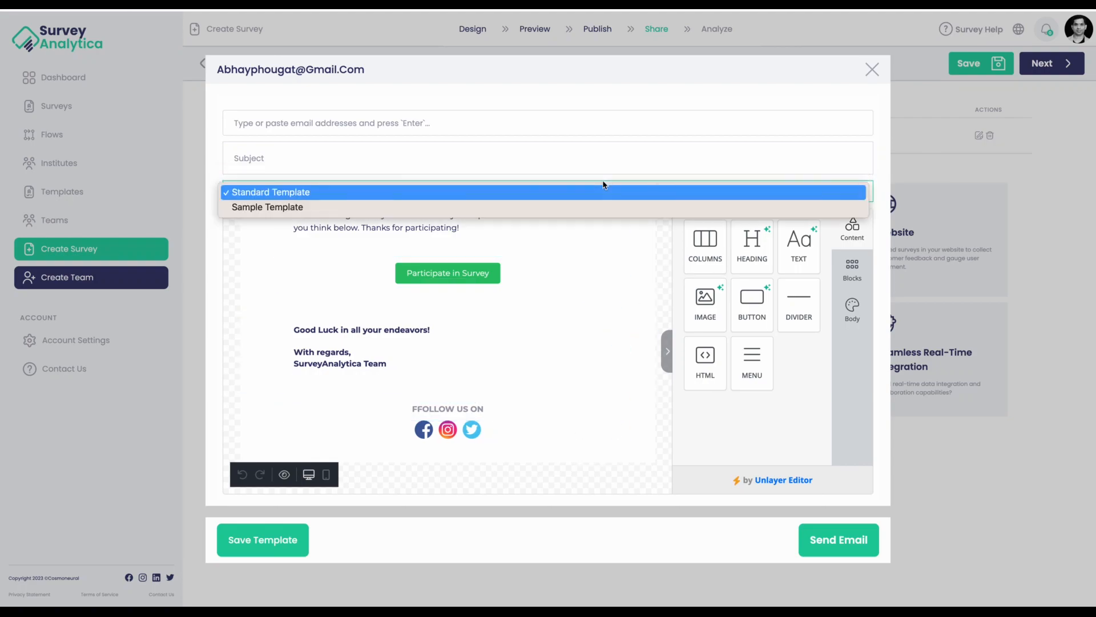
pyautogui.click(614, 208)
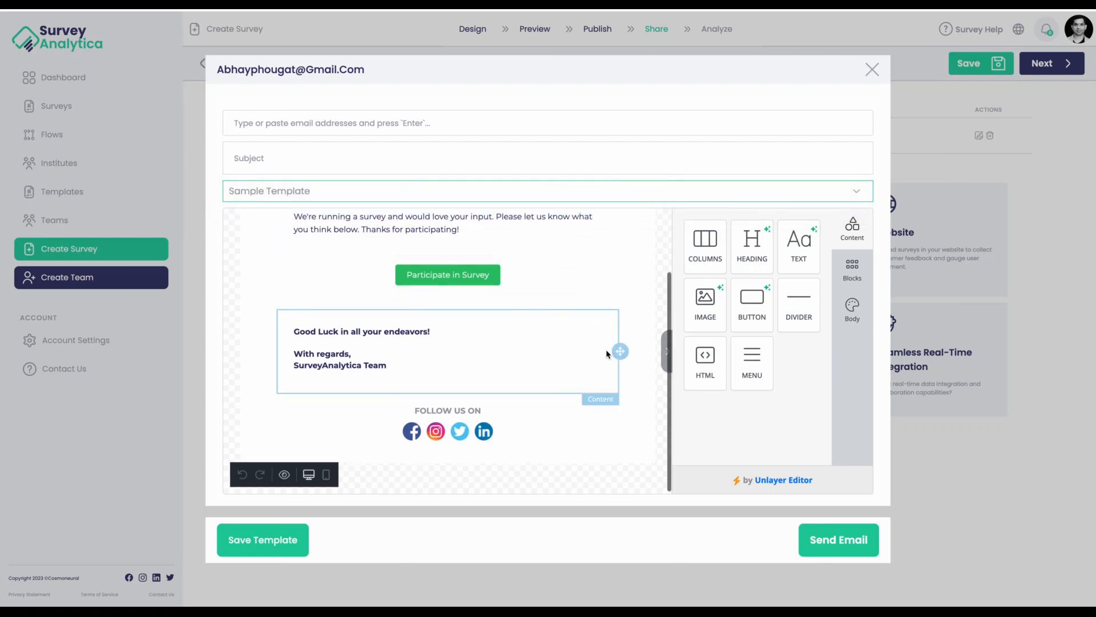
pyautogui.click(563, 191)
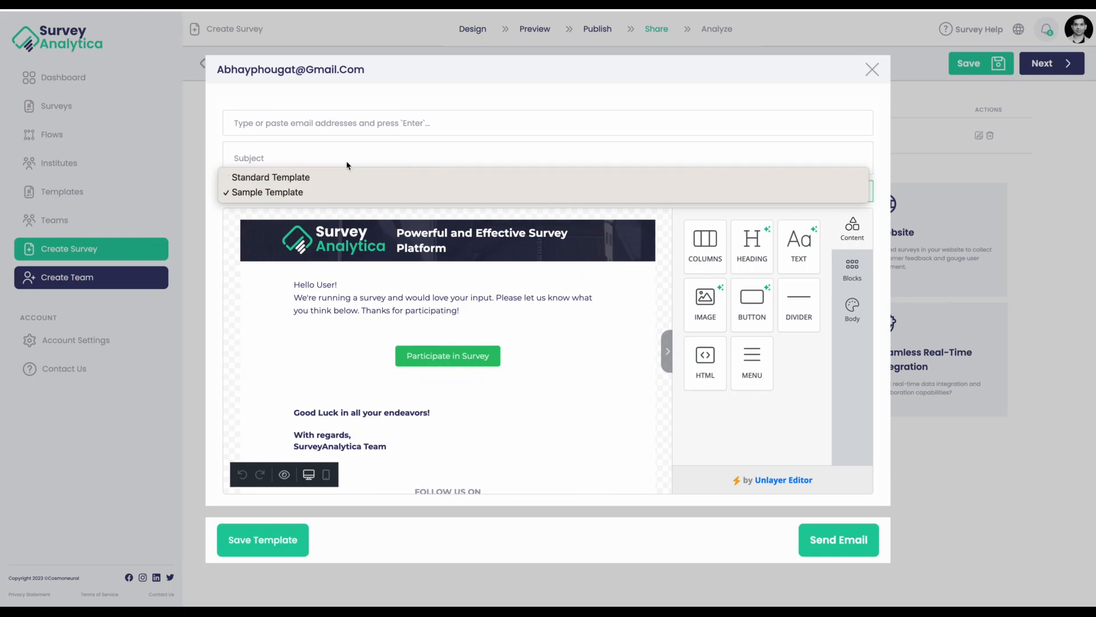
pyautogui.click(882, 204)
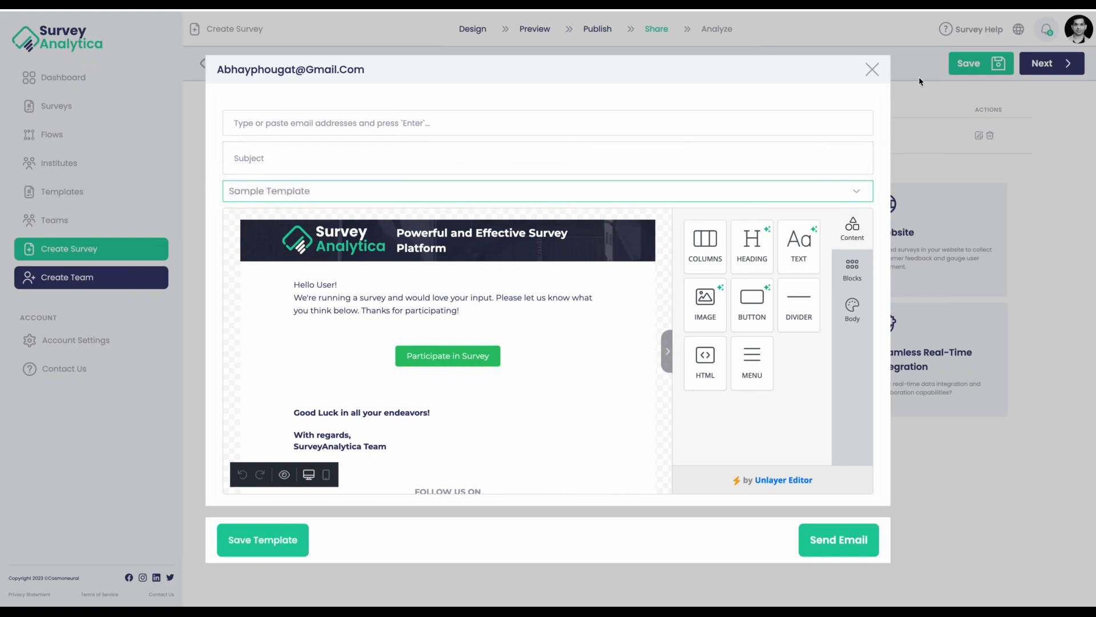
pyautogui.click(322, 127)
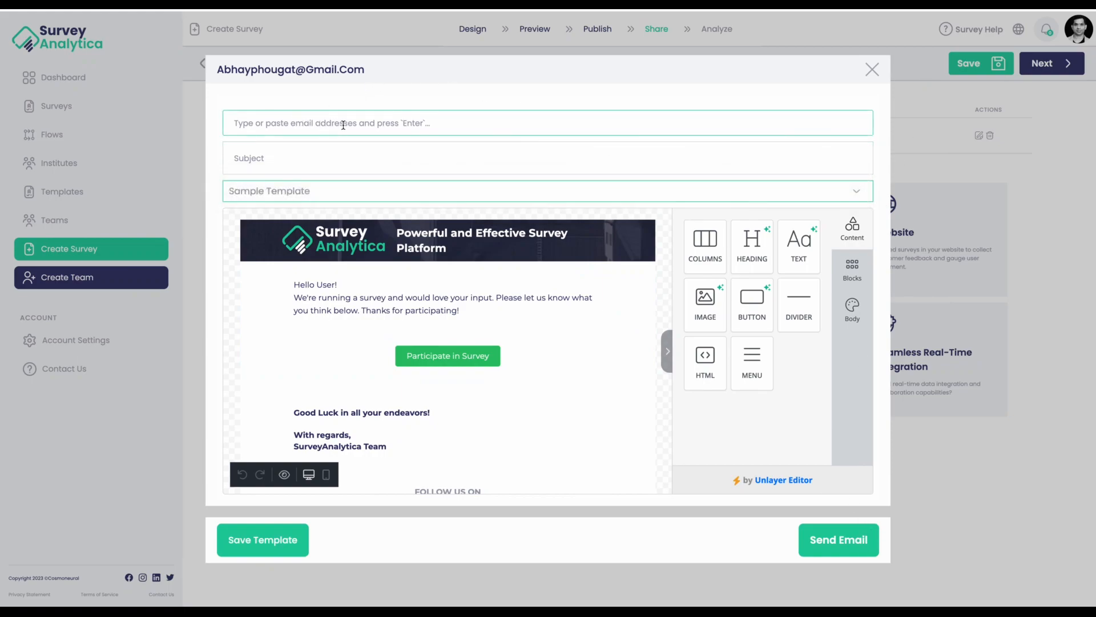
pyautogui.click(873, 70)
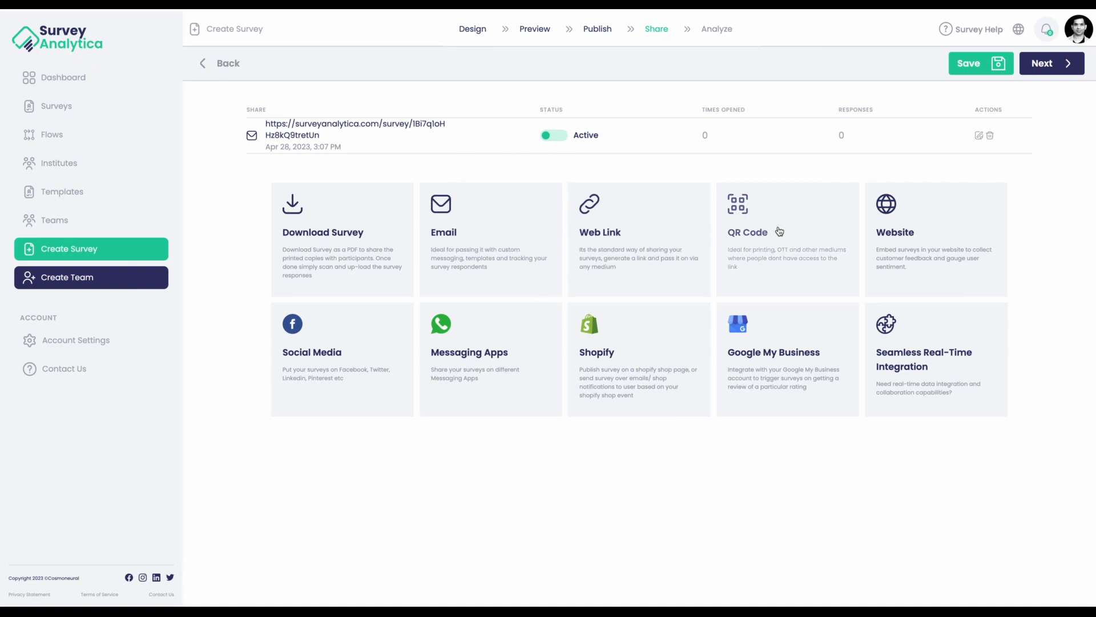
# Create a QR code collector for the survey, and close its styling options without changing them.
pyautogui.click(764, 248)
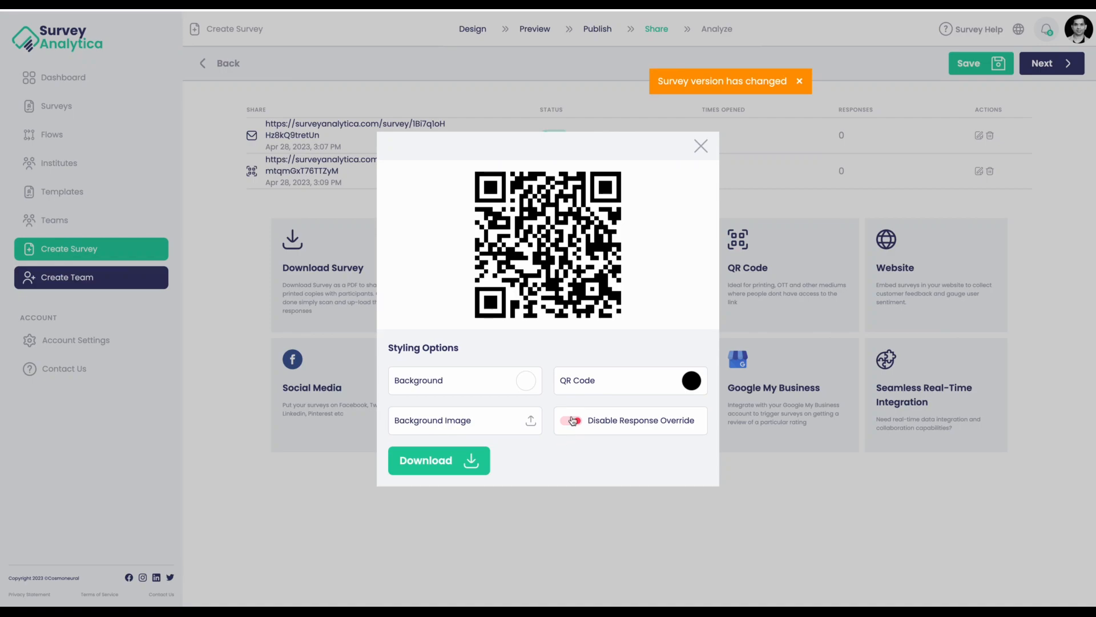
pyautogui.click(701, 147)
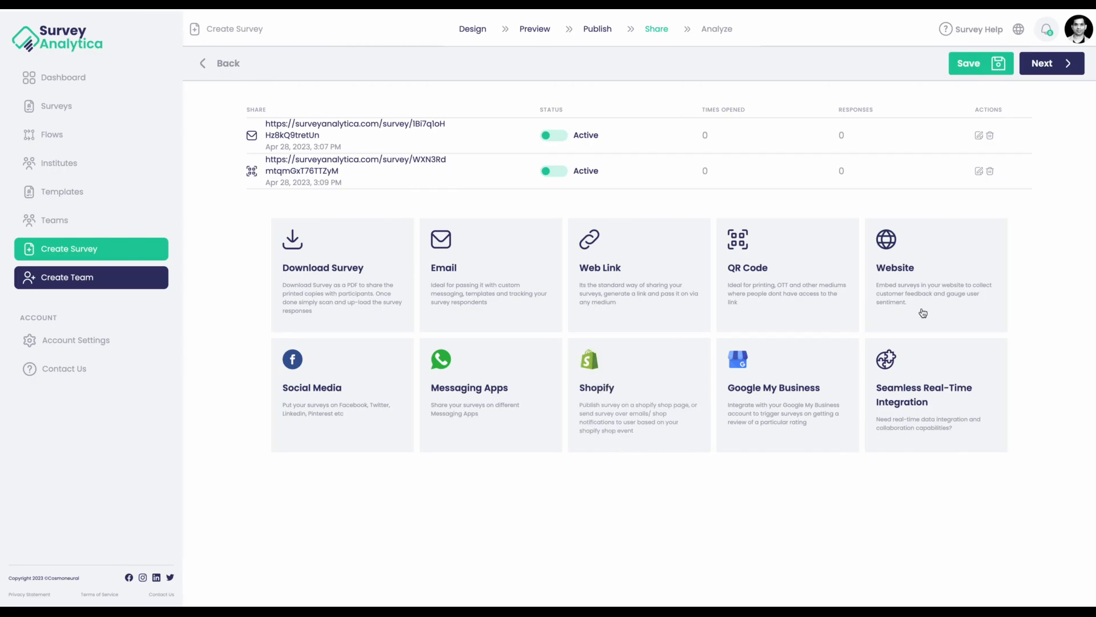
# Review the website embedding design and rules, and the seamless real-time integration choices, closing each without adding anything.
pyautogui.click(920, 286)
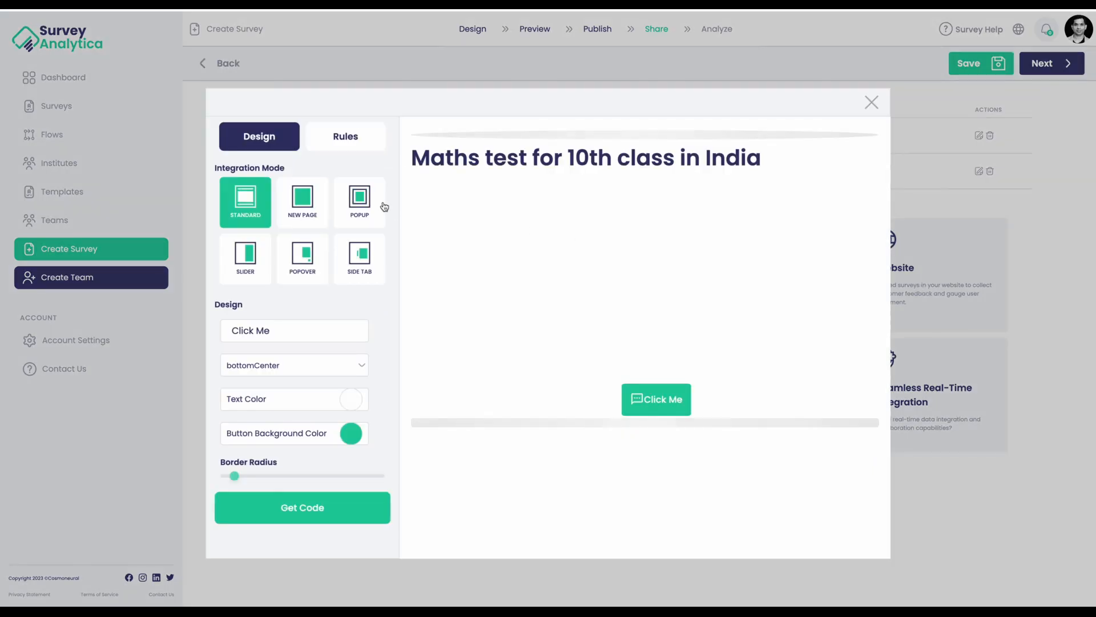
pyautogui.click(346, 136)
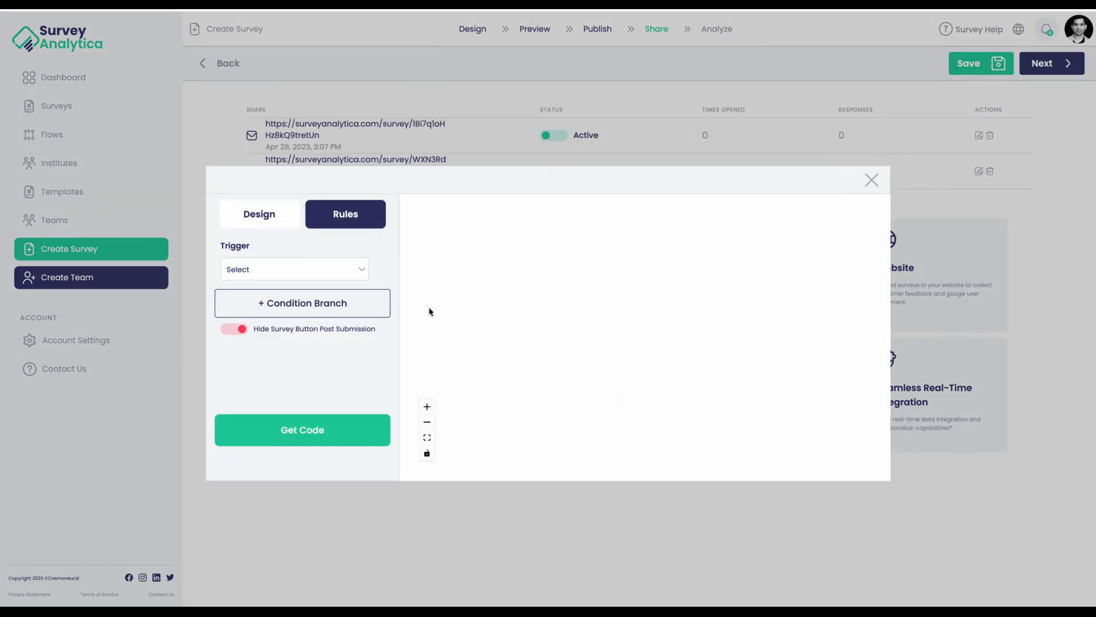
pyautogui.click(872, 180)
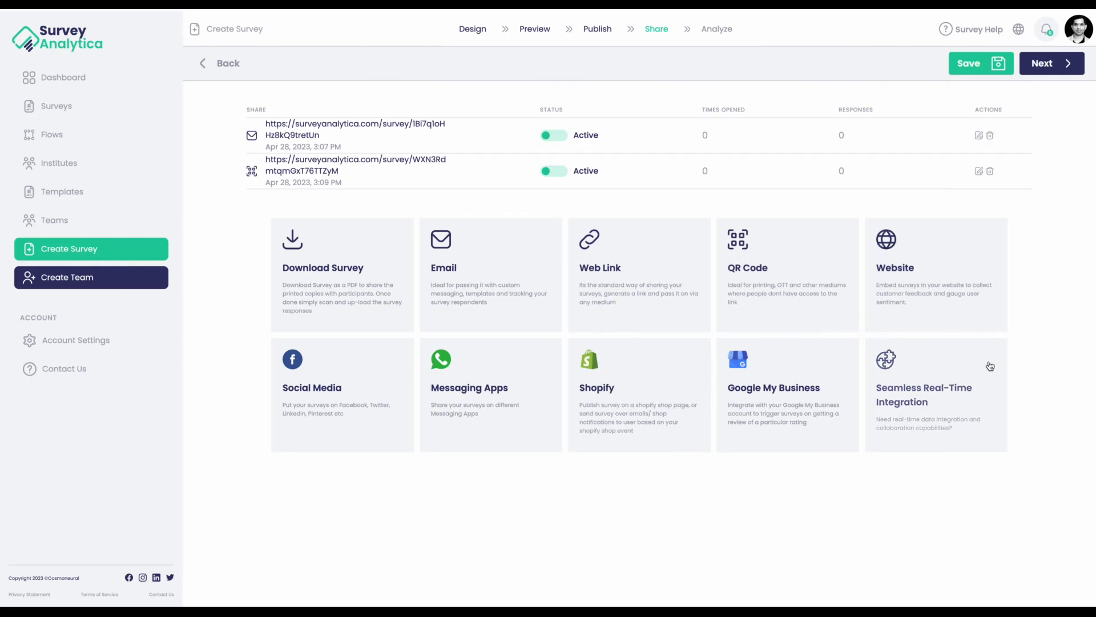
pyautogui.click(929, 393)
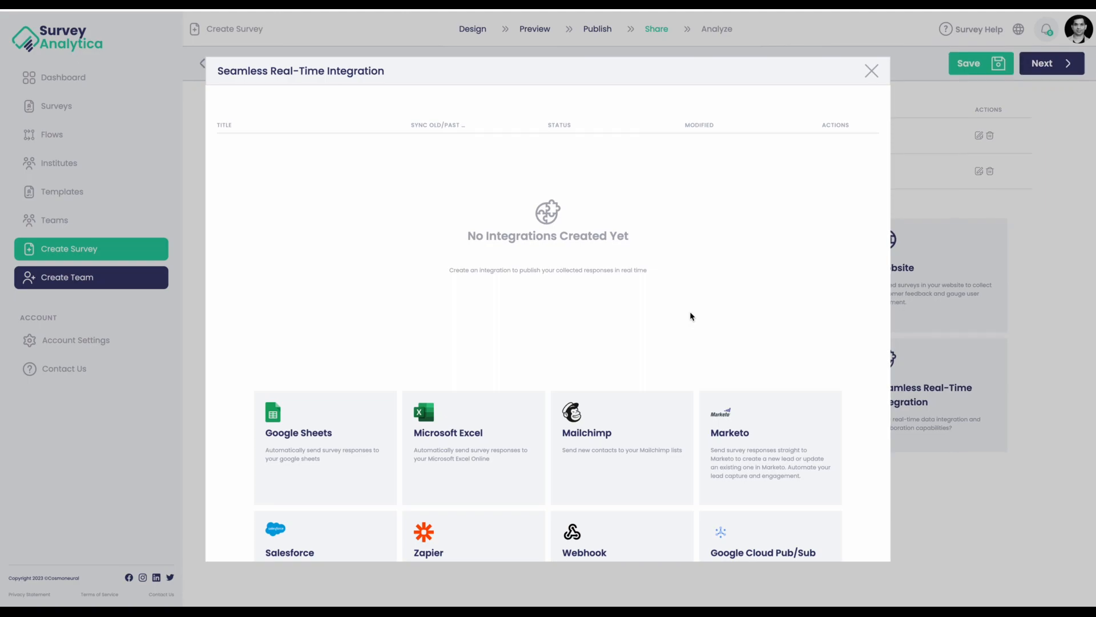
pyautogui.click(871, 72)
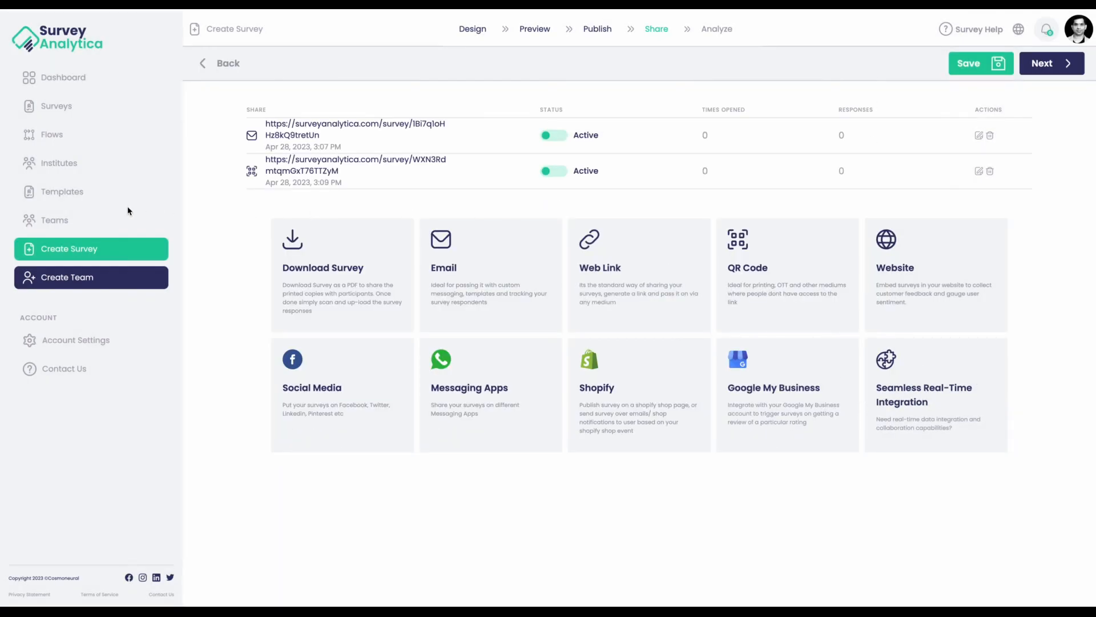
# Open the flow "Vertical Based Workflow - New" from the list of flows to examine its trigger, condition and actions.
pyautogui.click(60, 141)
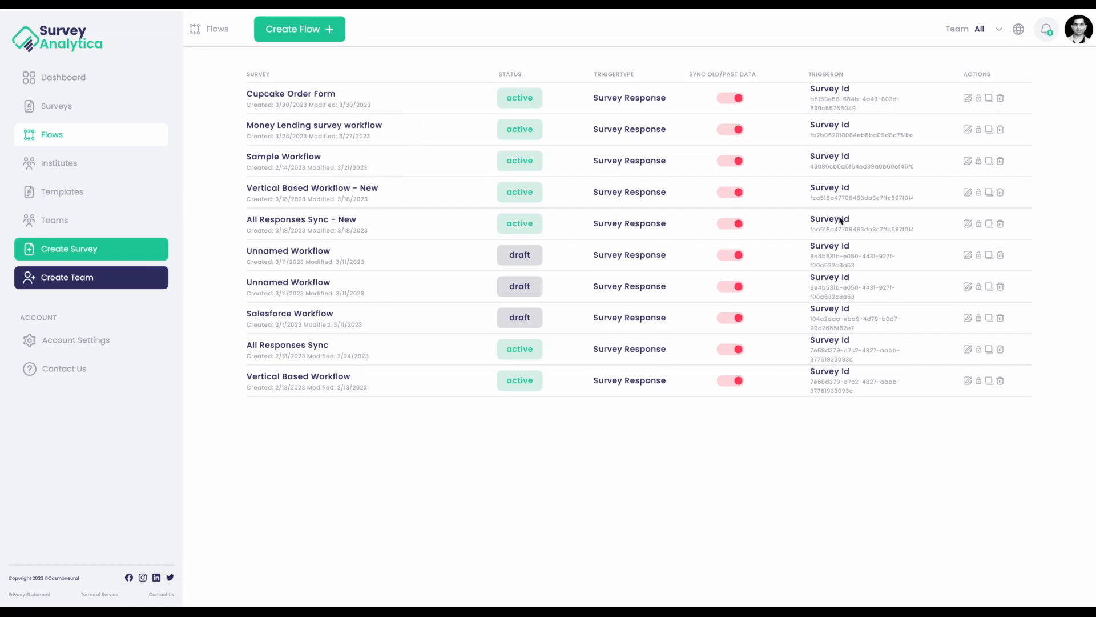
pyautogui.click(969, 195)
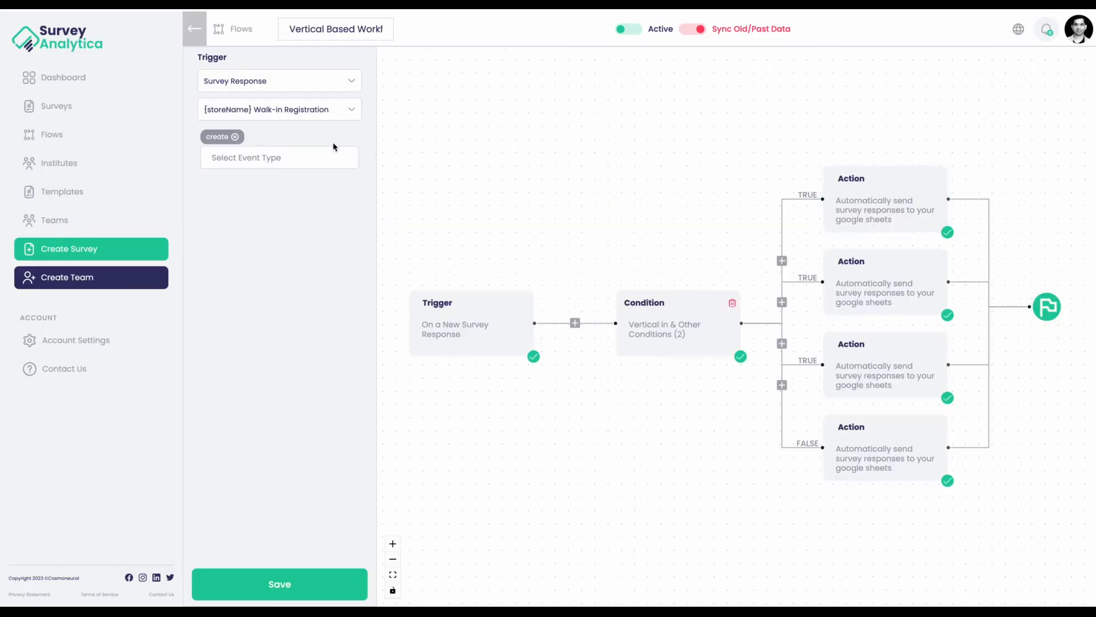
# Review the flow trigger's source, survey and event type options, leaving the current selections in place.
pyautogui.click(312, 86)
pyautogui.click(381, 114)
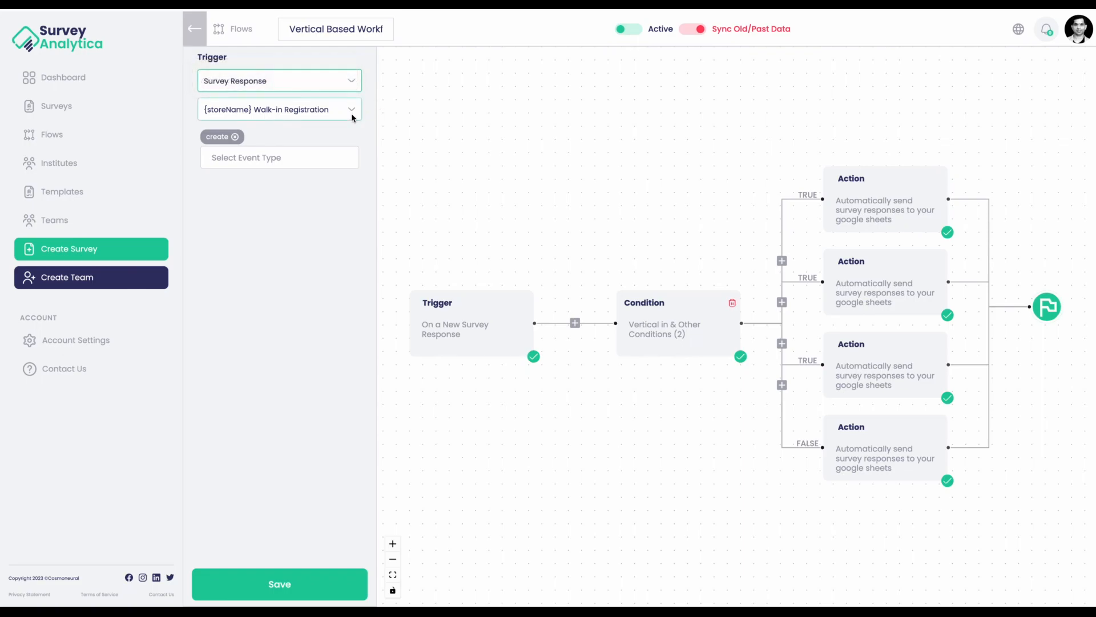
pyautogui.click(358, 112)
pyautogui.click(430, 134)
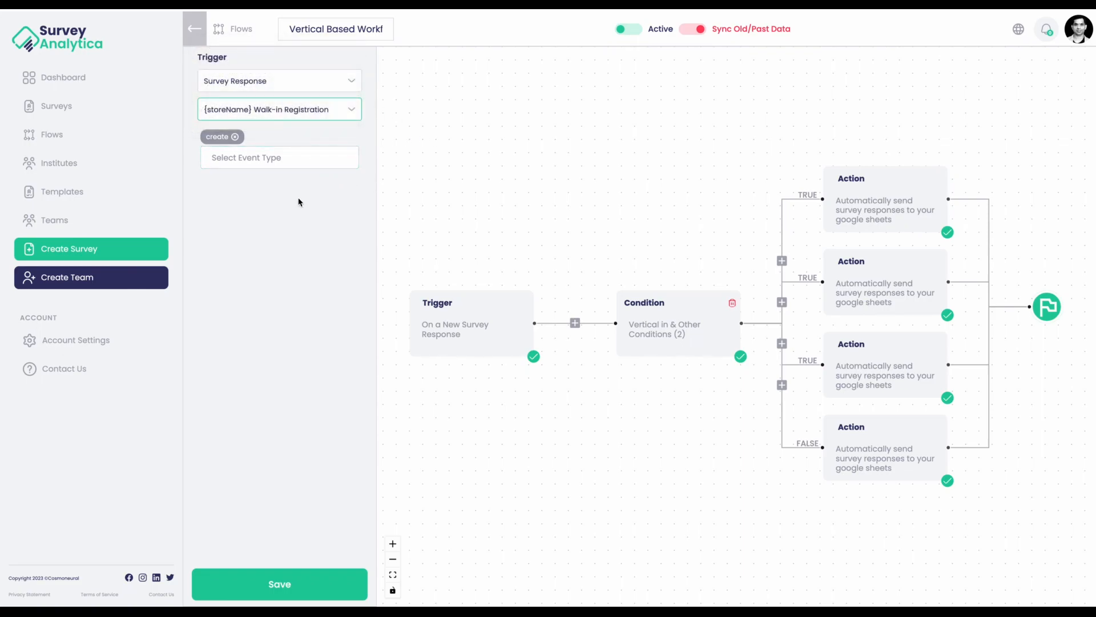
pyautogui.click(307, 164)
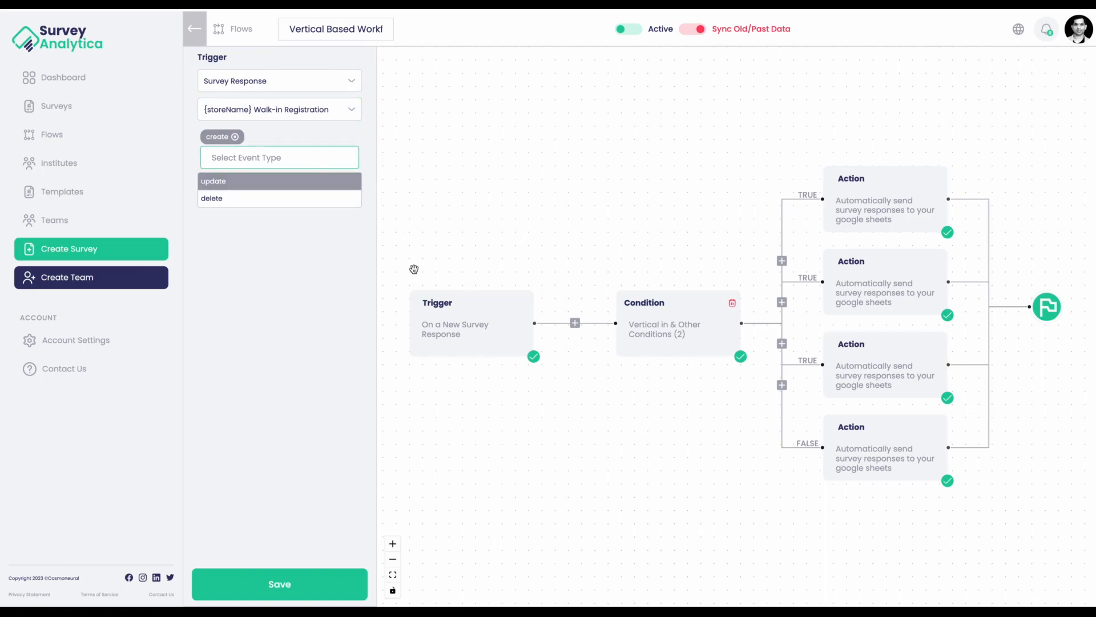
pyautogui.click(307, 268)
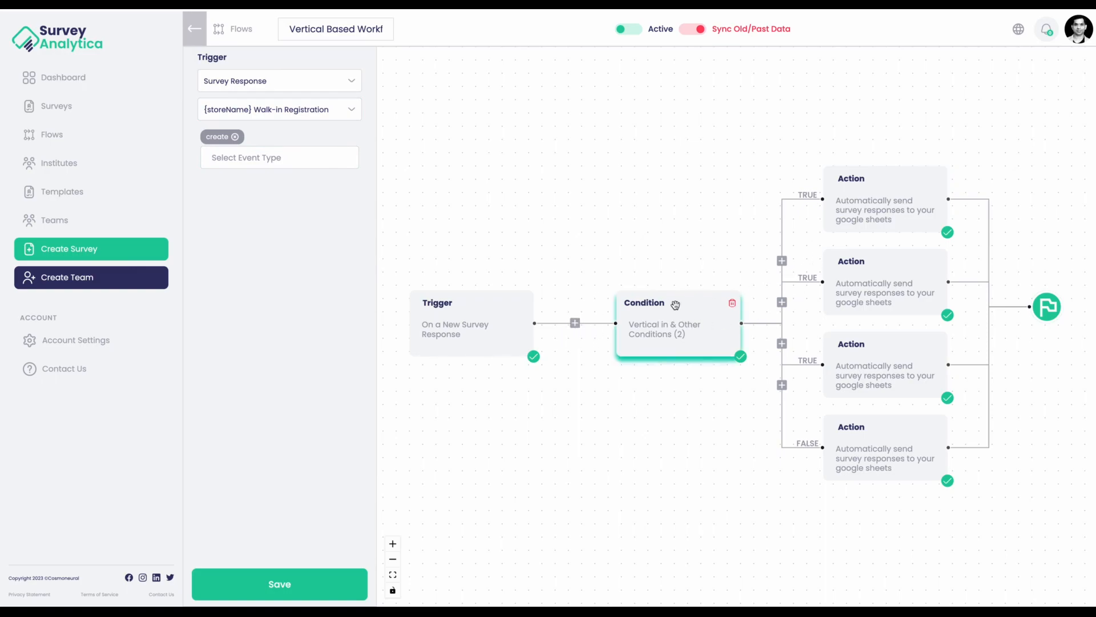
# Open the flow's Condition block and examine the three Vertical-based condition branches and their available fields.
pyautogui.click(649, 336)
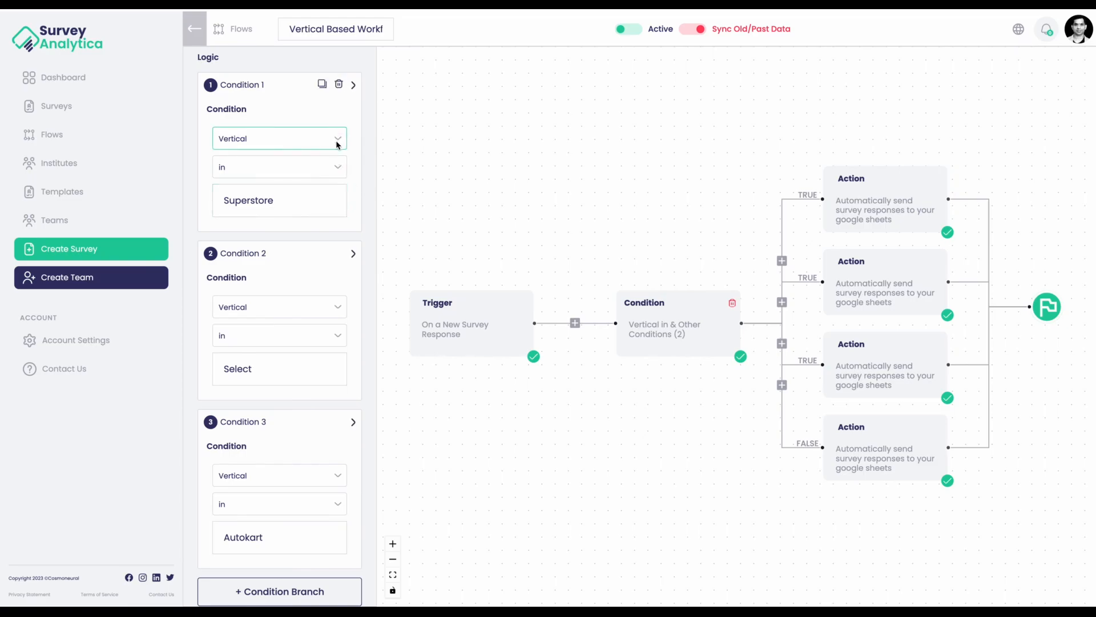
pyautogui.click(313, 143)
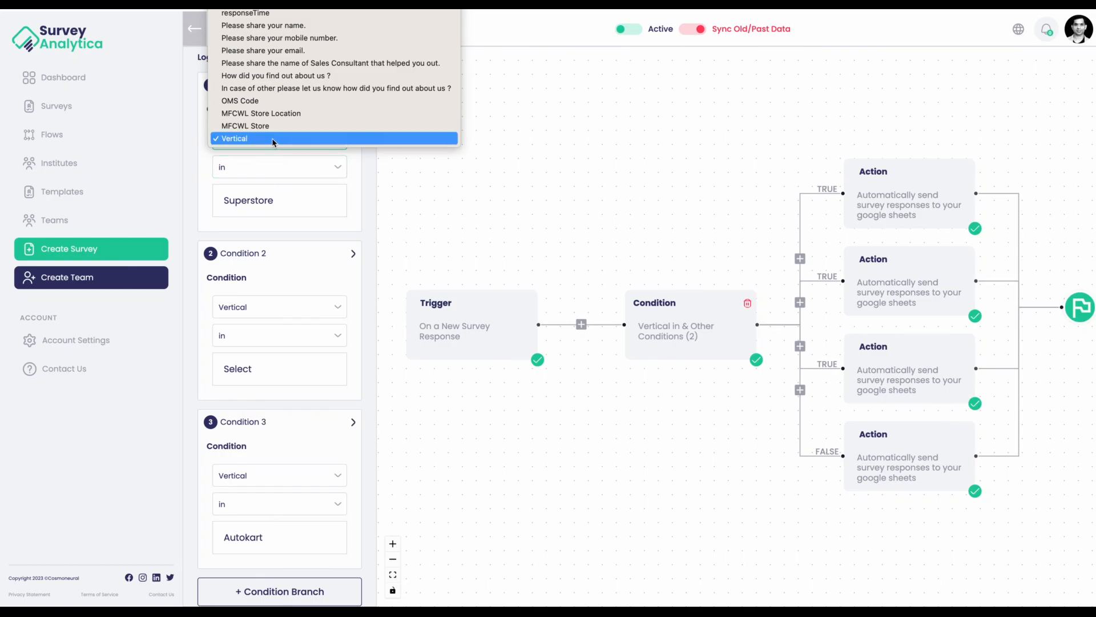
pyautogui.click(366, 194)
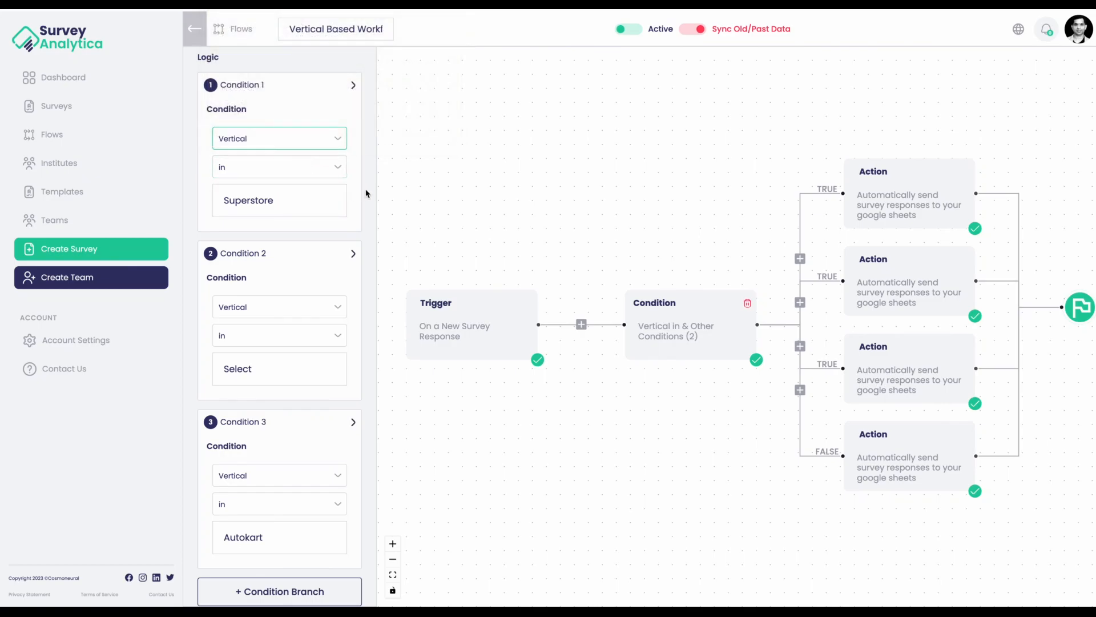
pyautogui.click(301, 195)
pyautogui.scroll(-1, 360, 360)
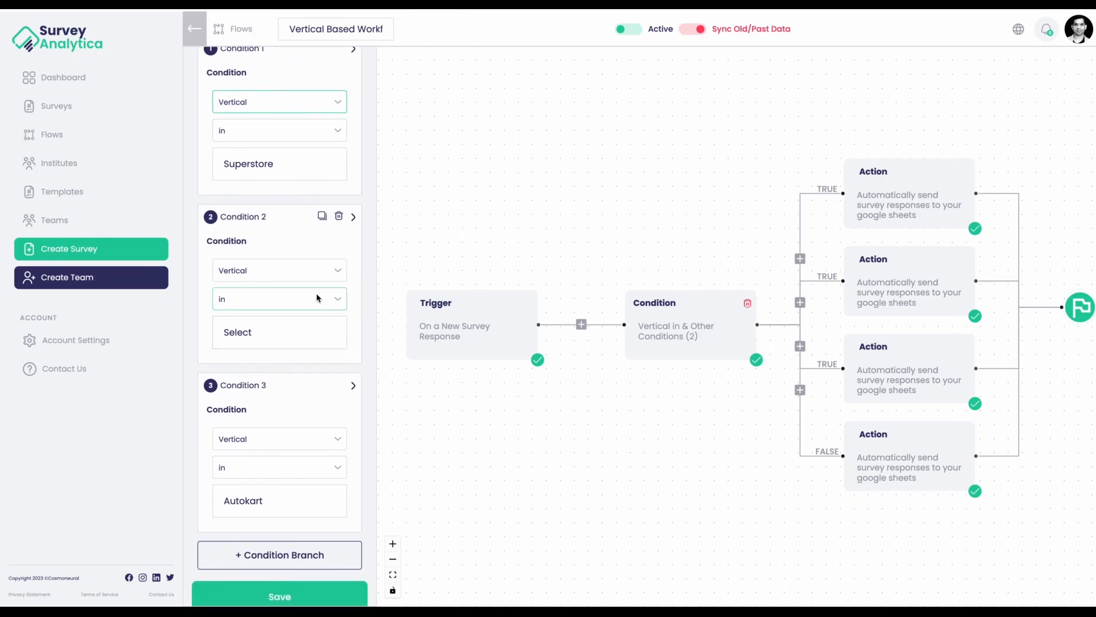
pyautogui.scroll(-1, 318, 299)
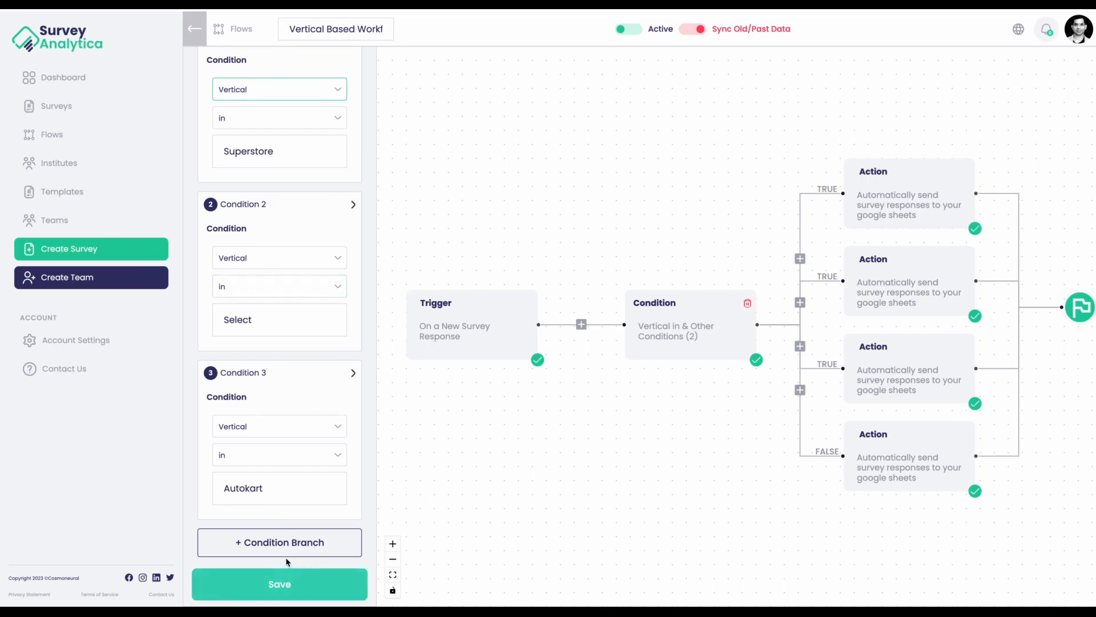
pyautogui.scroll(2, 309, 464)
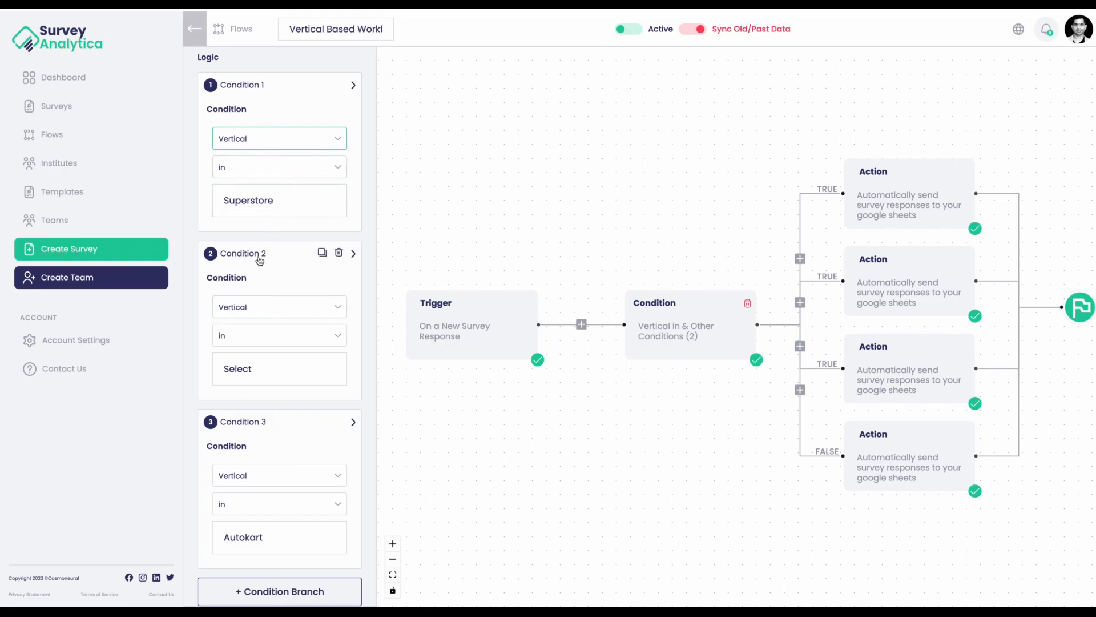
pyautogui.scroll(-1, 273, 435)
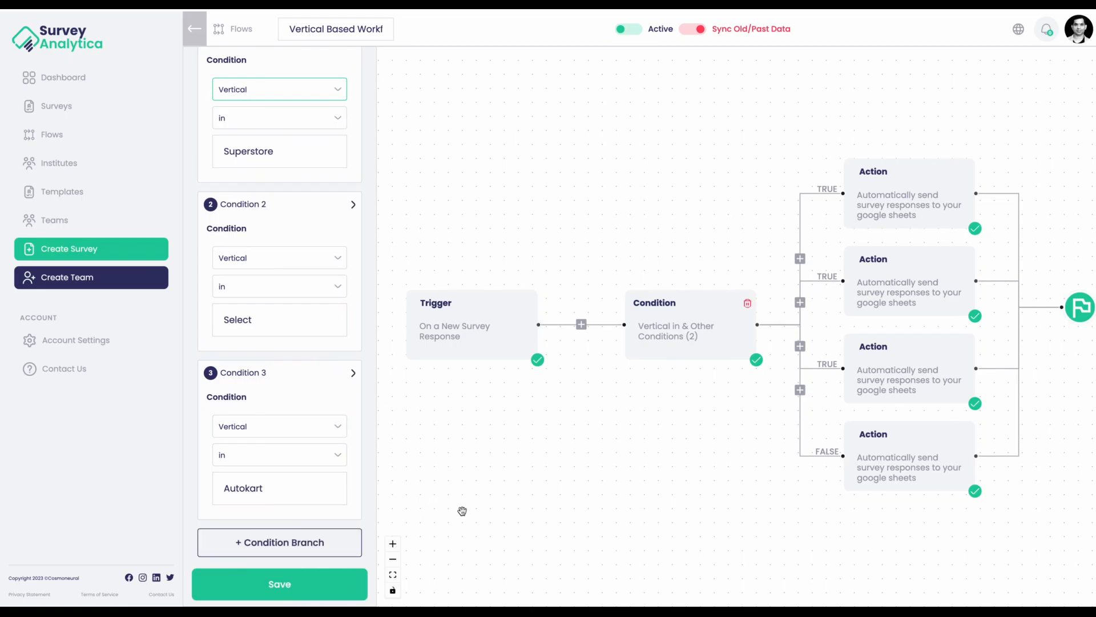
pyautogui.click(288, 476)
# Inspect the first action's field mapping and the mobile number field's name and code settings, closing both without changes.
pyautogui.click(895, 195)
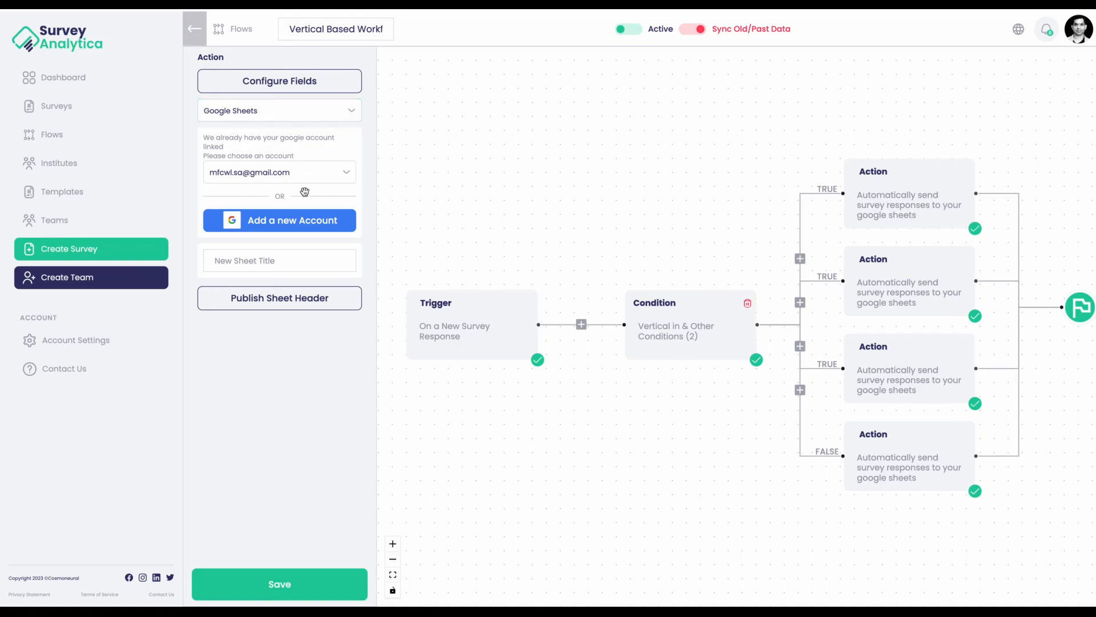
pyautogui.click(307, 84)
pyautogui.scroll(-3, 519, 264)
pyautogui.scroll(3, 519, 264)
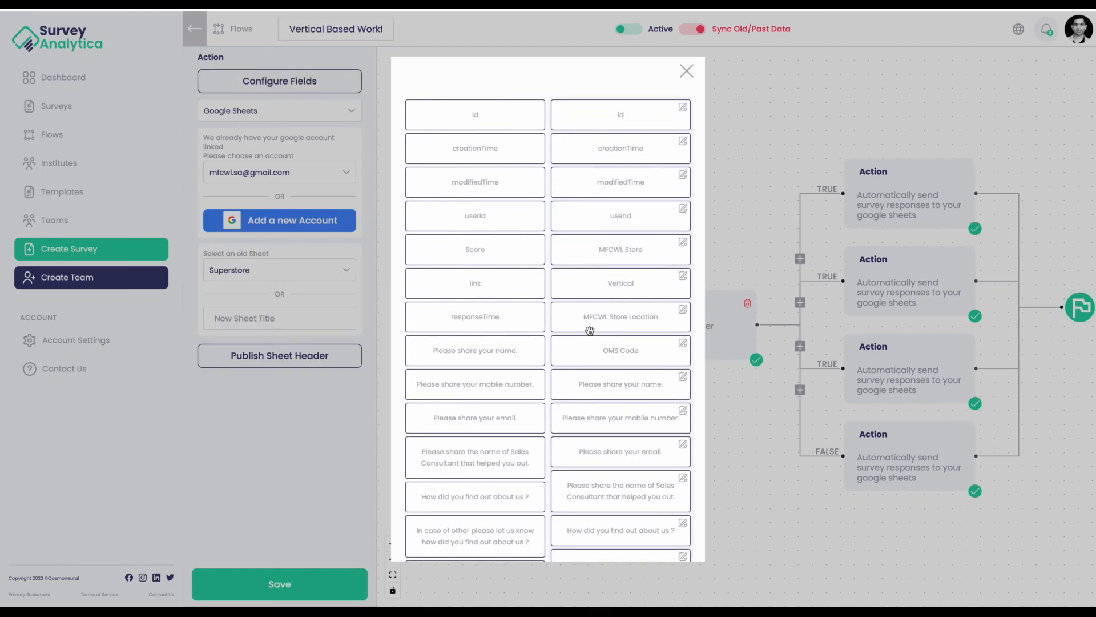
pyautogui.scroll(-3, 590, 330)
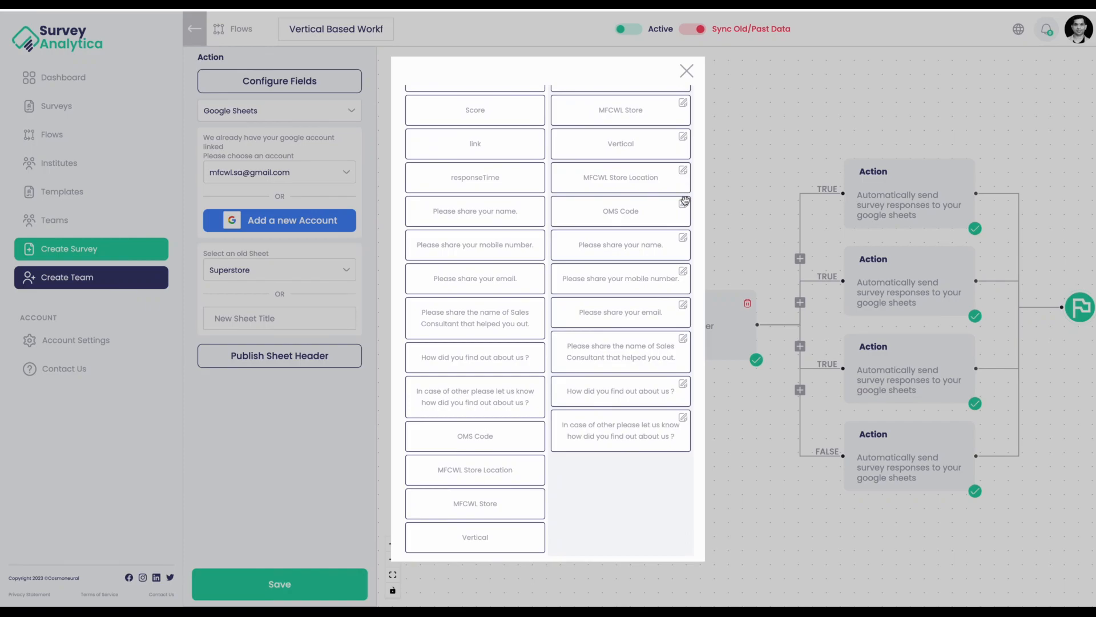
pyautogui.click(685, 274)
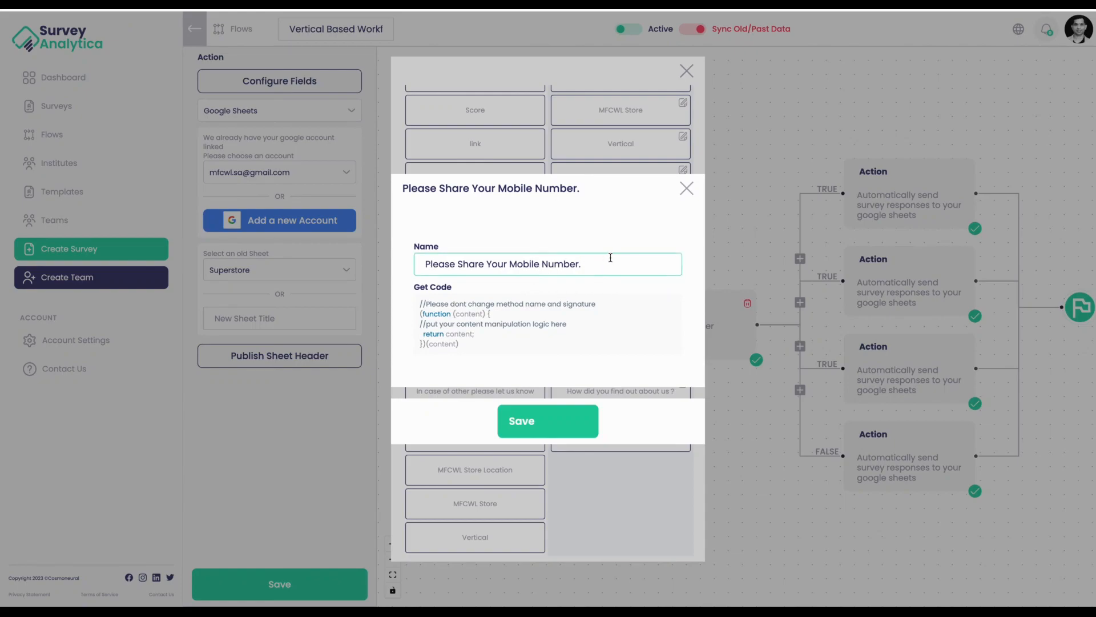
pyautogui.click(688, 188)
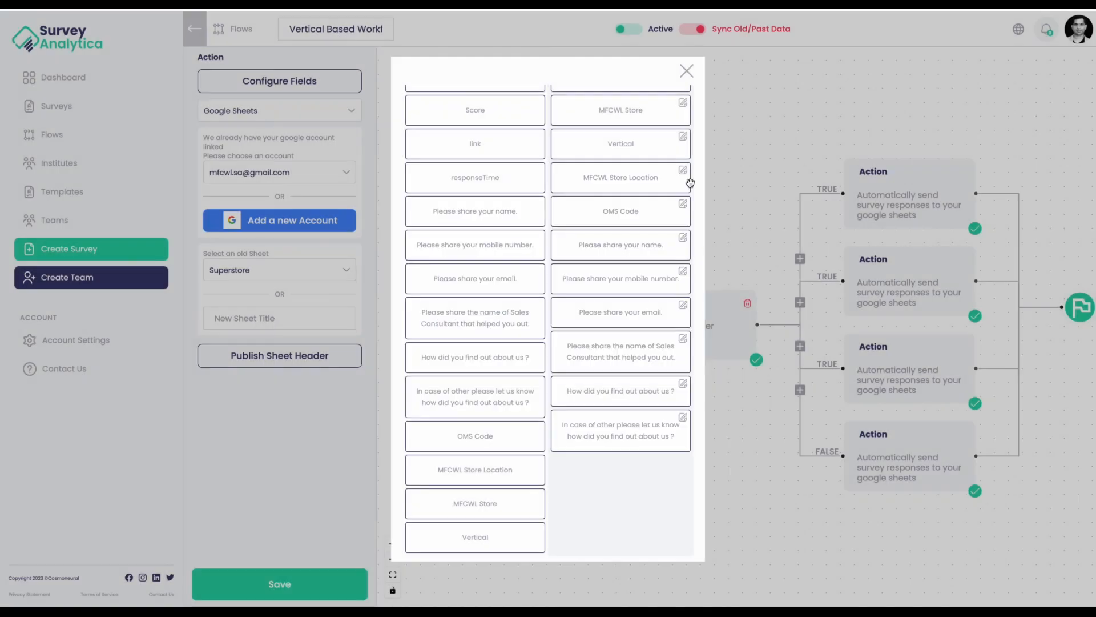
pyautogui.click(686, 70)
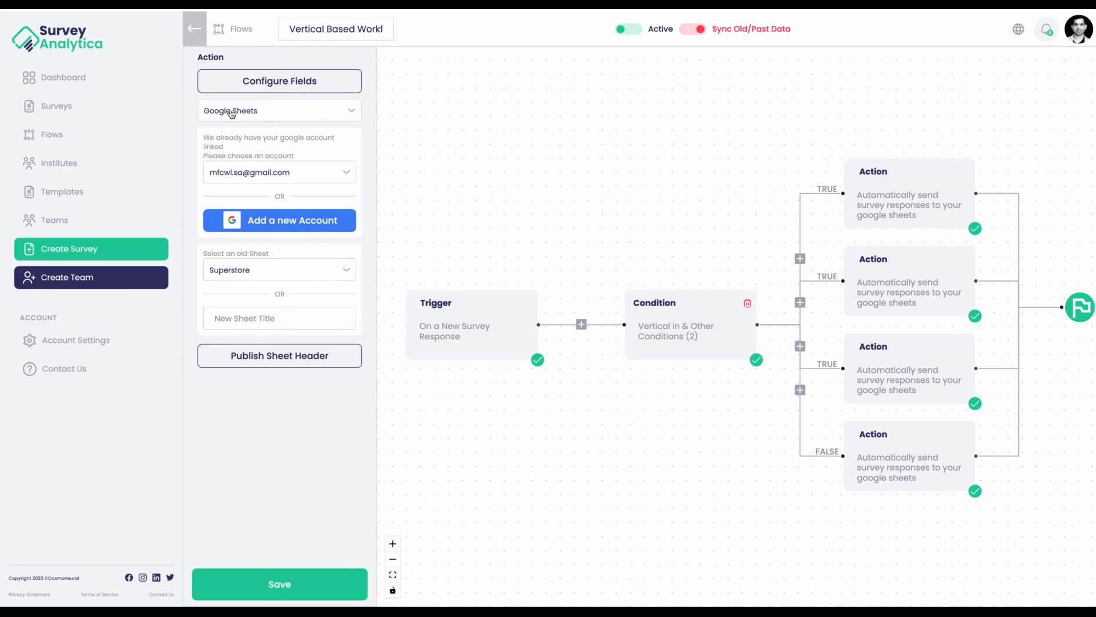
# Review the action's available integration destinations without changing the selection, and return to the list of flows.
pyautogui.click(327, 117)
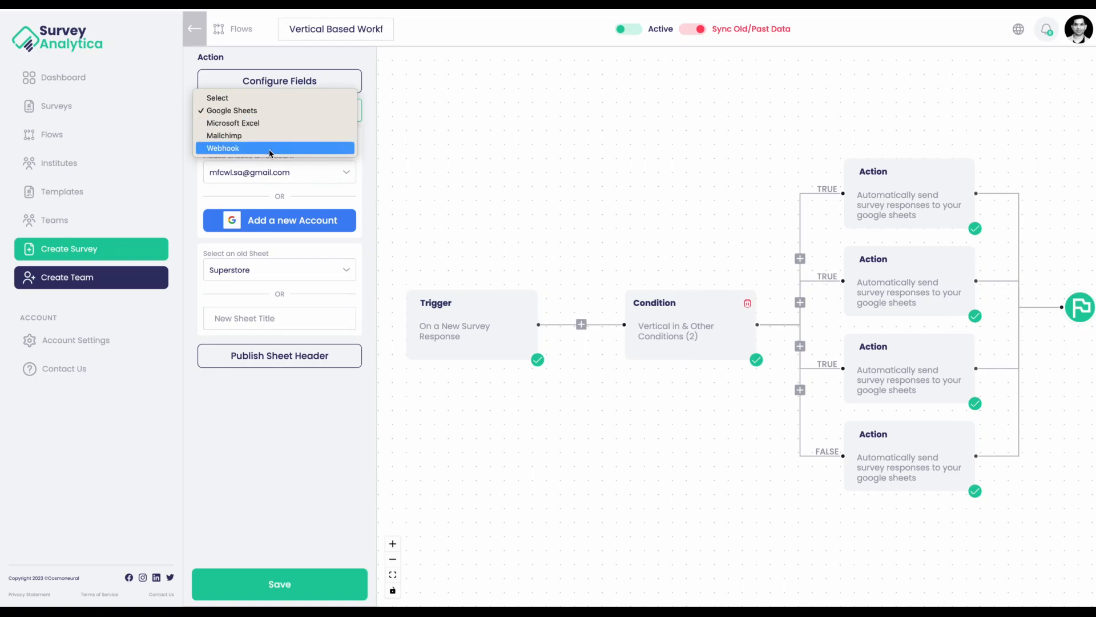
pyautogui.click(433, 153)
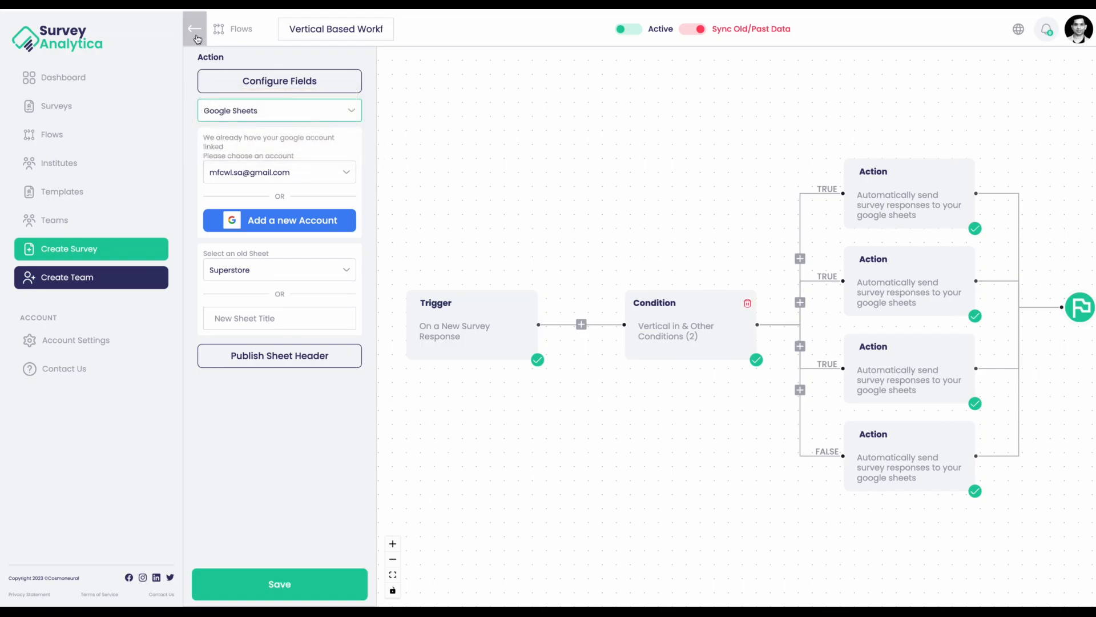
pyautogui.click(214, 109)
pyautogui.click(457, 152)
pyautogui.click(191, 28)
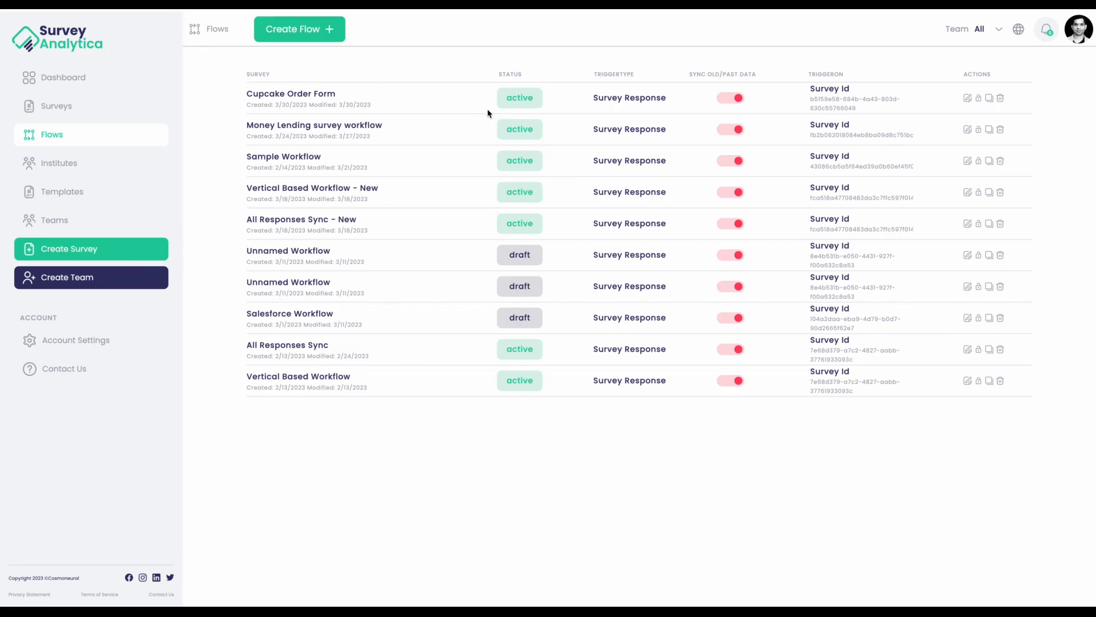
# Open Test Team from the list of teams for editing and set its maximum responses per month to 2840.
pyautogui.click(55, 221)
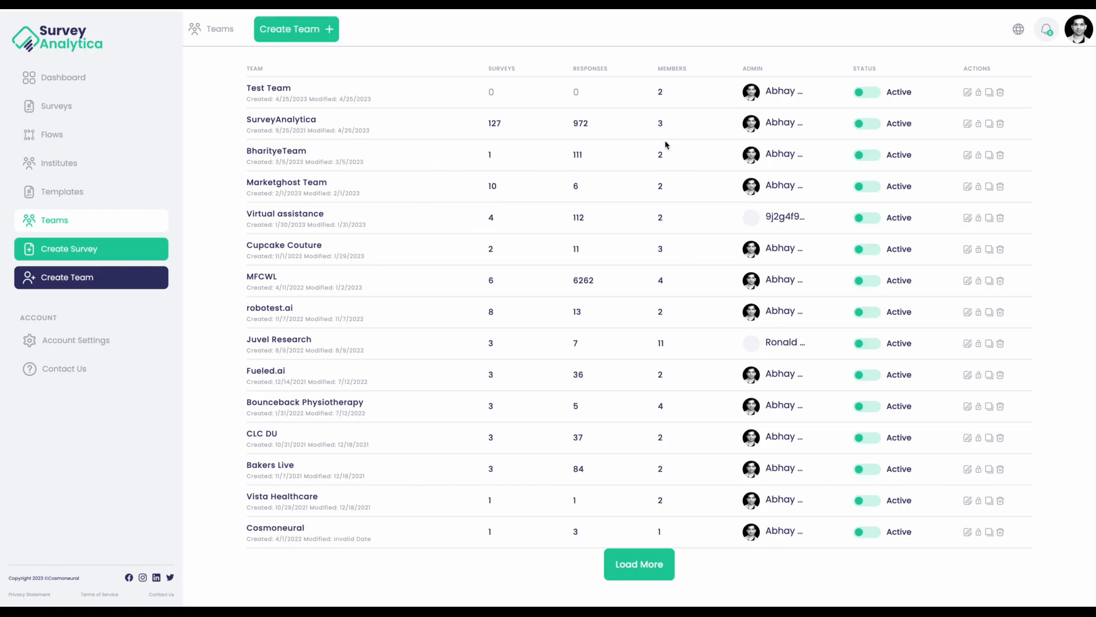
pyautogui.click(969, 96)
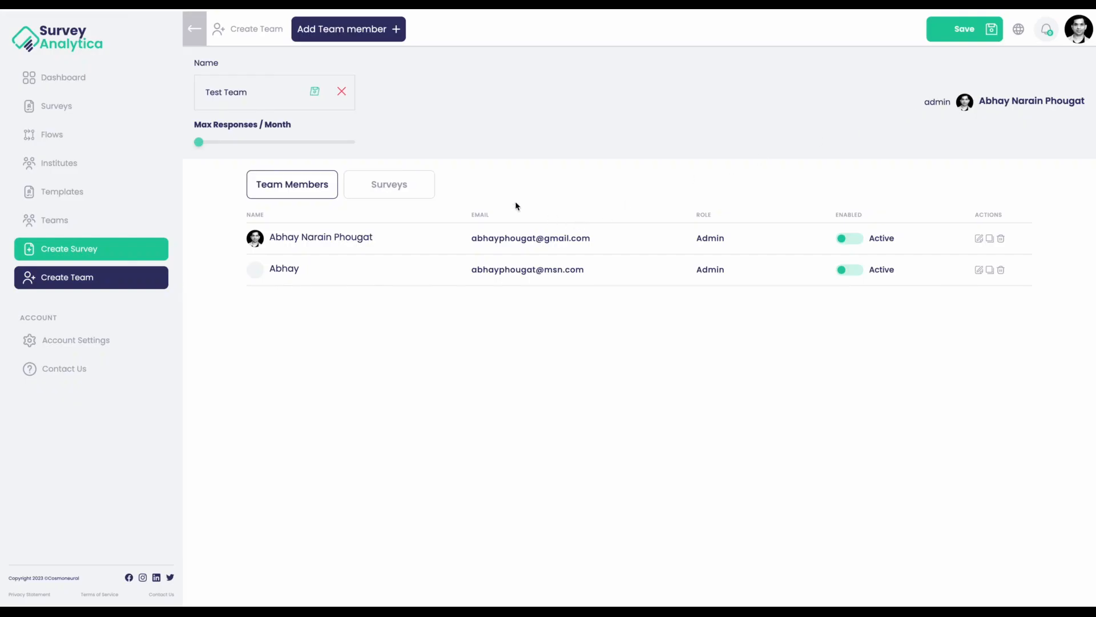
pyautogui.moveTo(198, 142); pyautogui.dragTo(271, 141)
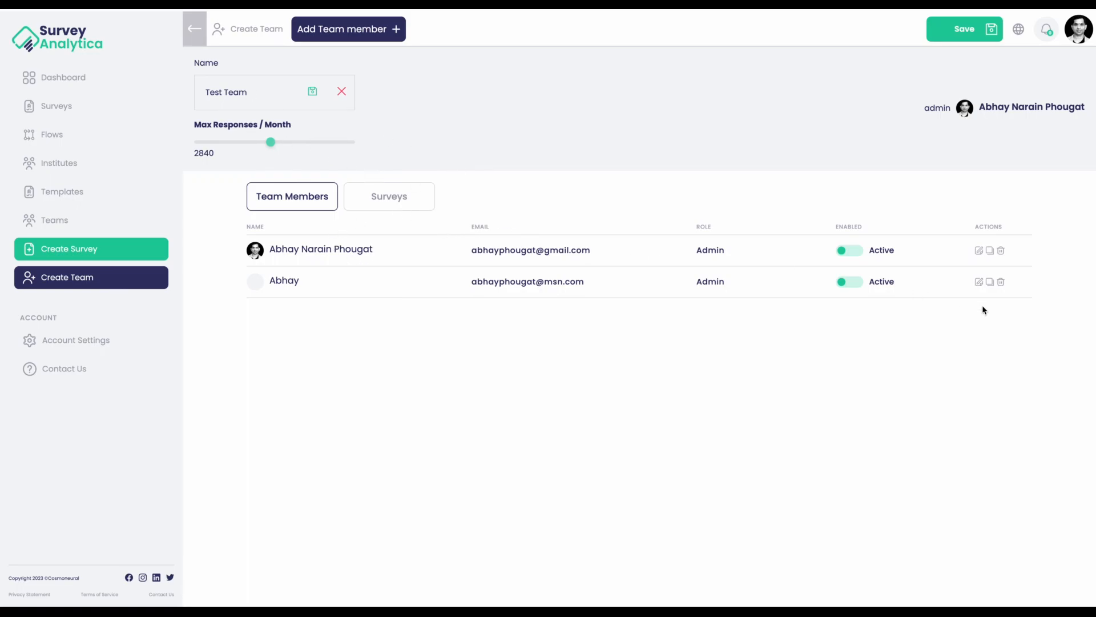
# Open the second team member's details and review the email provider options, keeping Microsoft.
pyautogui.click(978, 282)
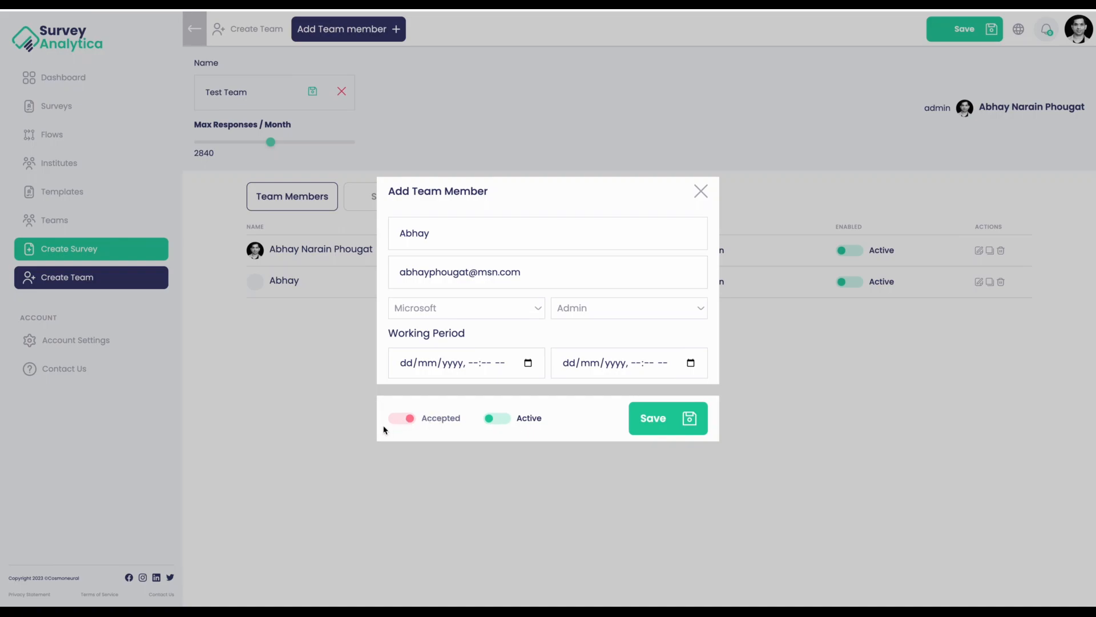
pyautogui.click(446, 287)
pyautogui.click(466, 312)
pyautogui.click(530, 308)
pyautogui.click(598, 264)
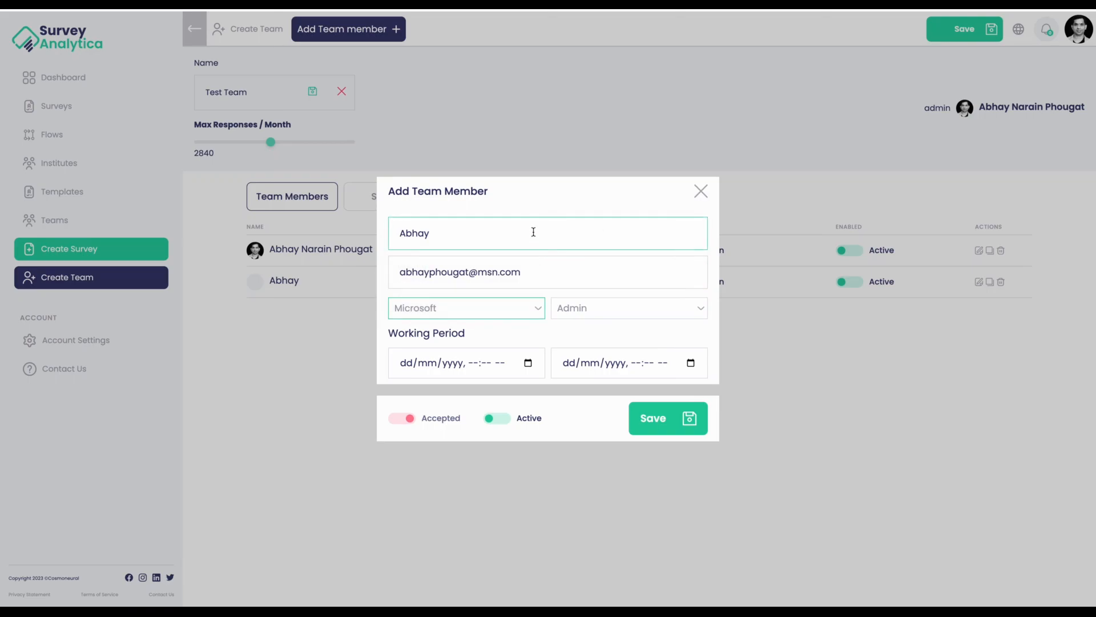
pyautogui.click(531, 308)
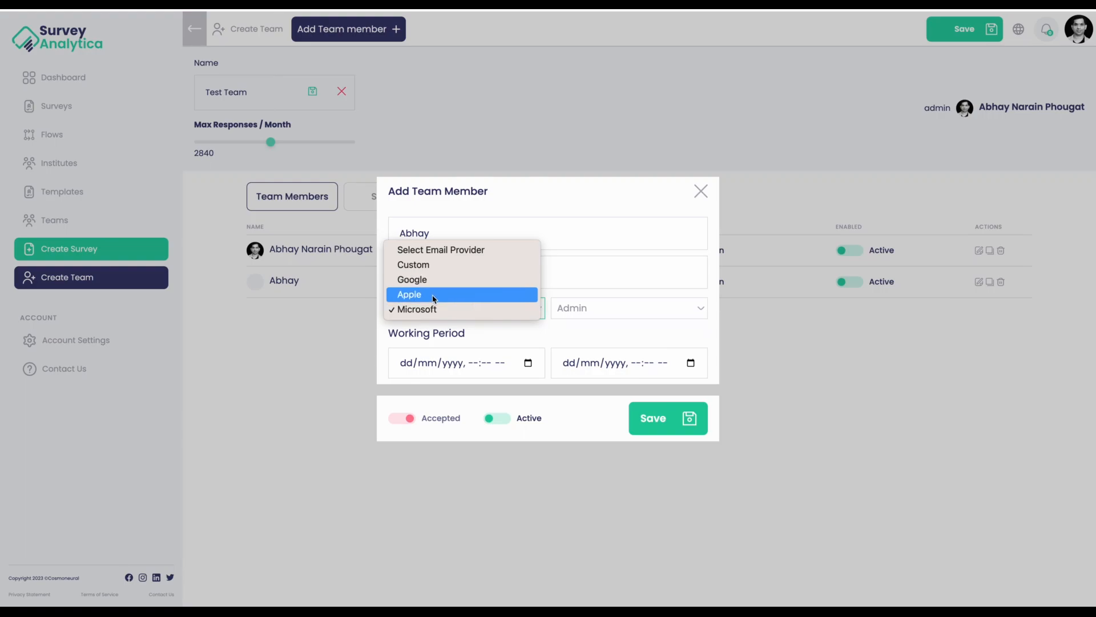
pyautogui.click(589, 330)
# Review the role options for the team member, keeping Admin, and close the member's details without saving.
pyautogui.click(590, 311)
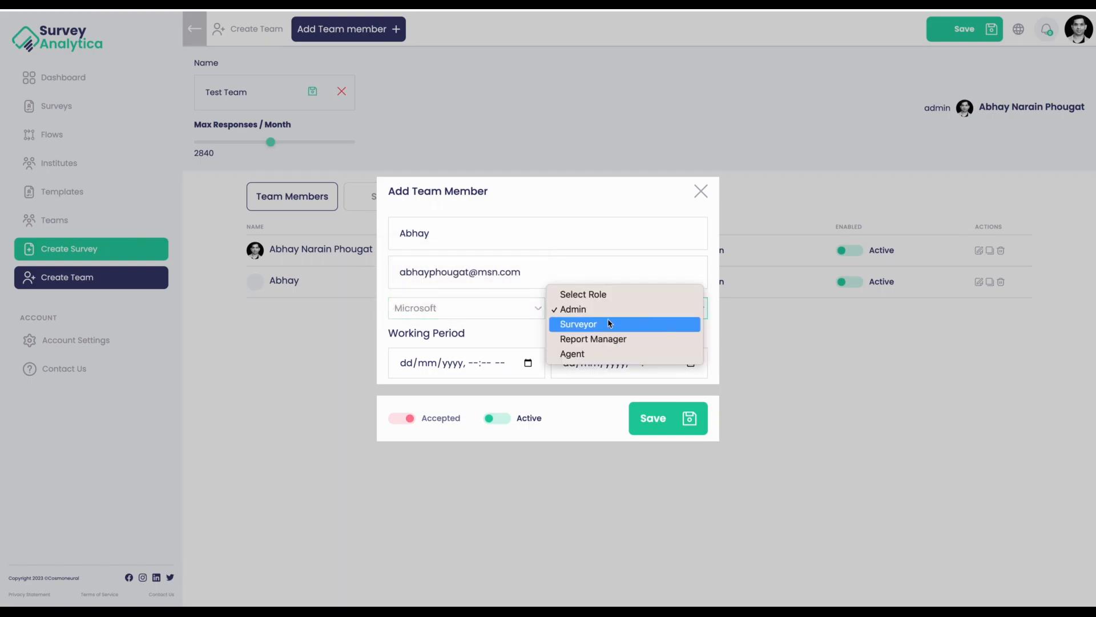
pyautogui.click(516, 320)
pyautogui.click(575, 319)
pyautogui.click(521, 334)
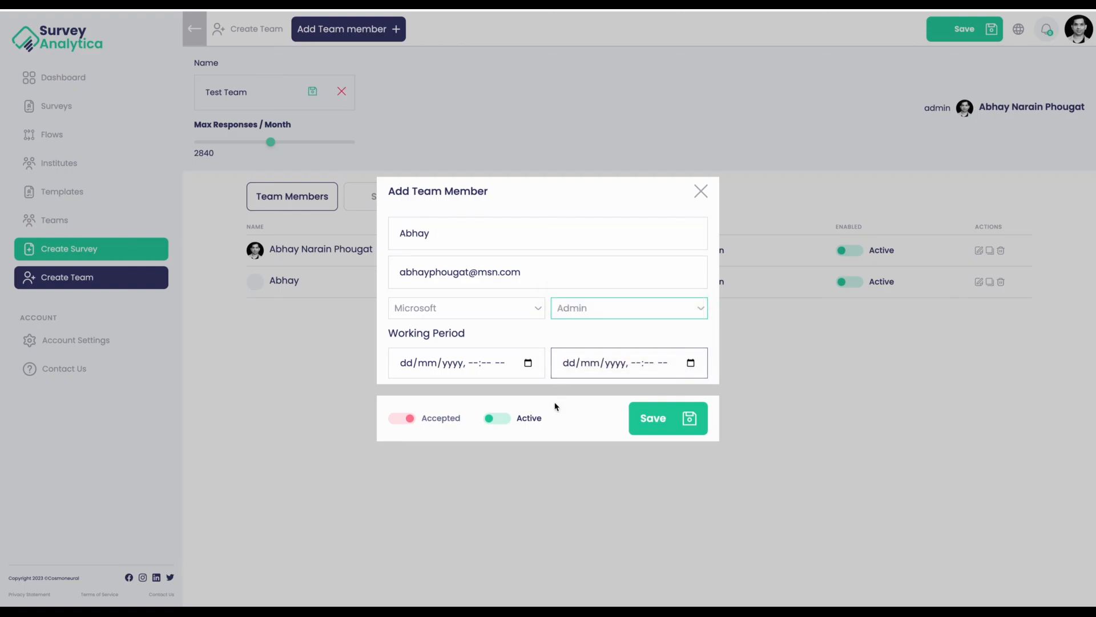
pyautogui.click(703, 192)
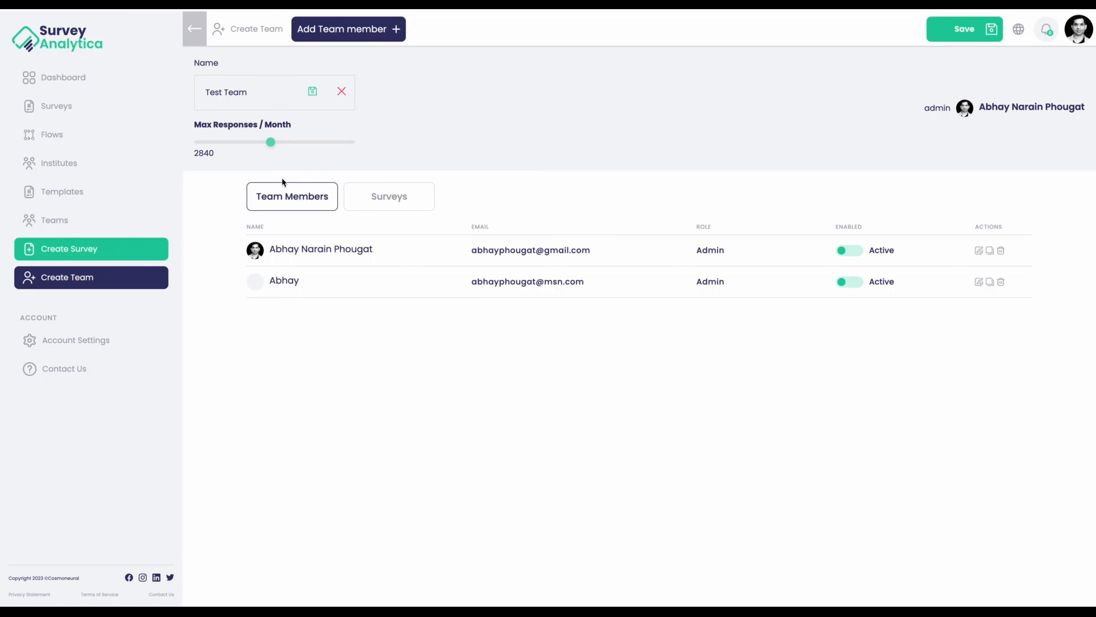
# Check the surveys assigned to Test Team against its member list, and return to the list of teams.
pyautogui.click(405, 198)
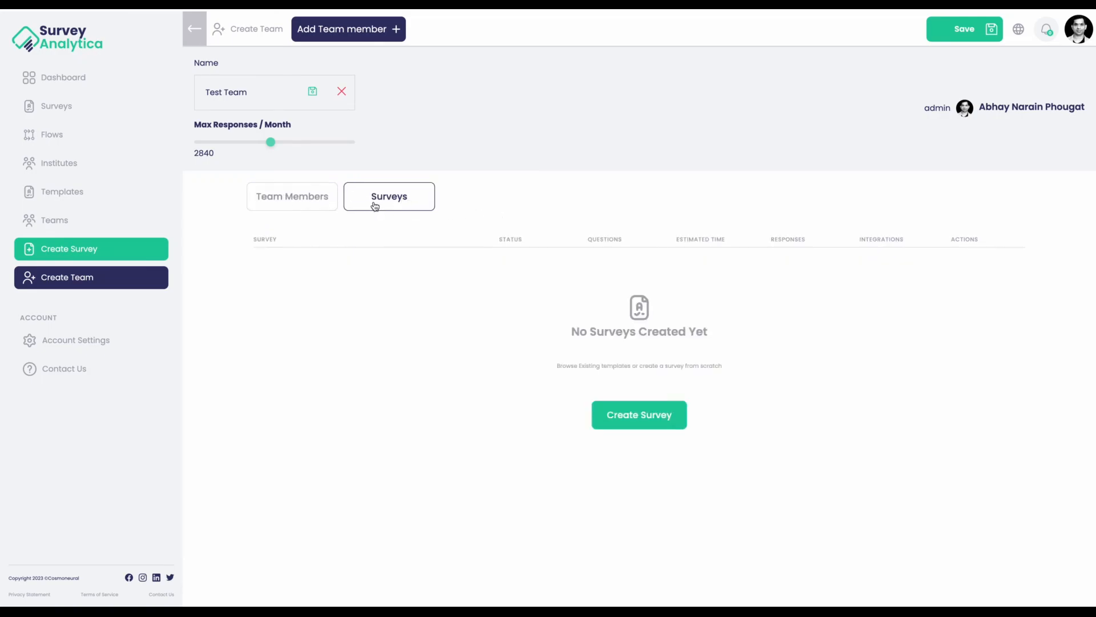
pyautogui.click(290, 203)
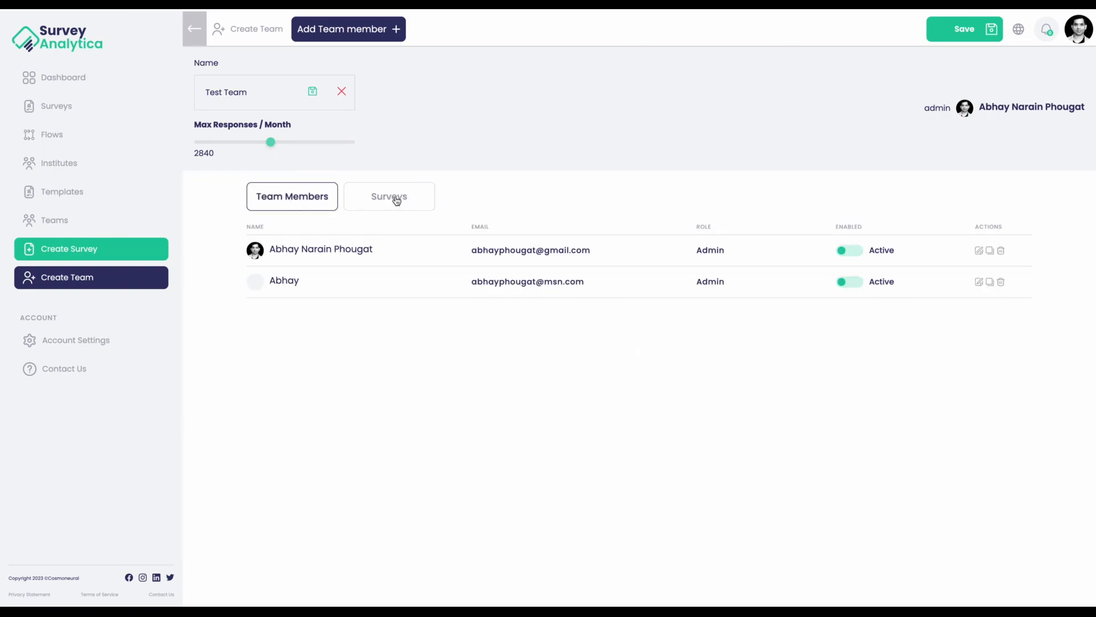
pyautogui.click(393, 198)
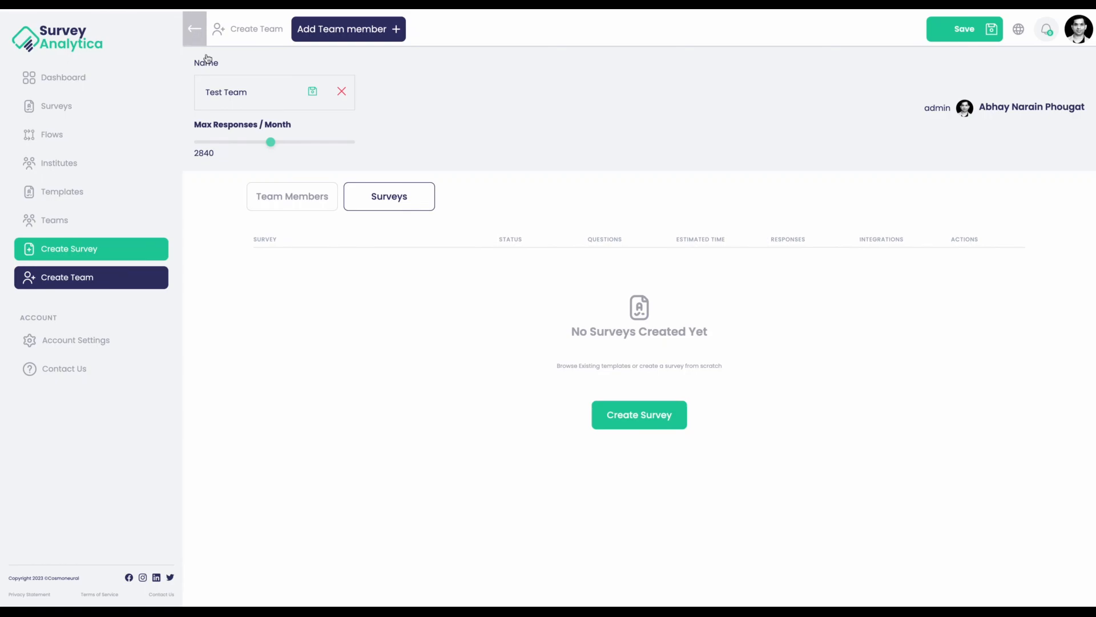
pyautogui.click(193, 32)
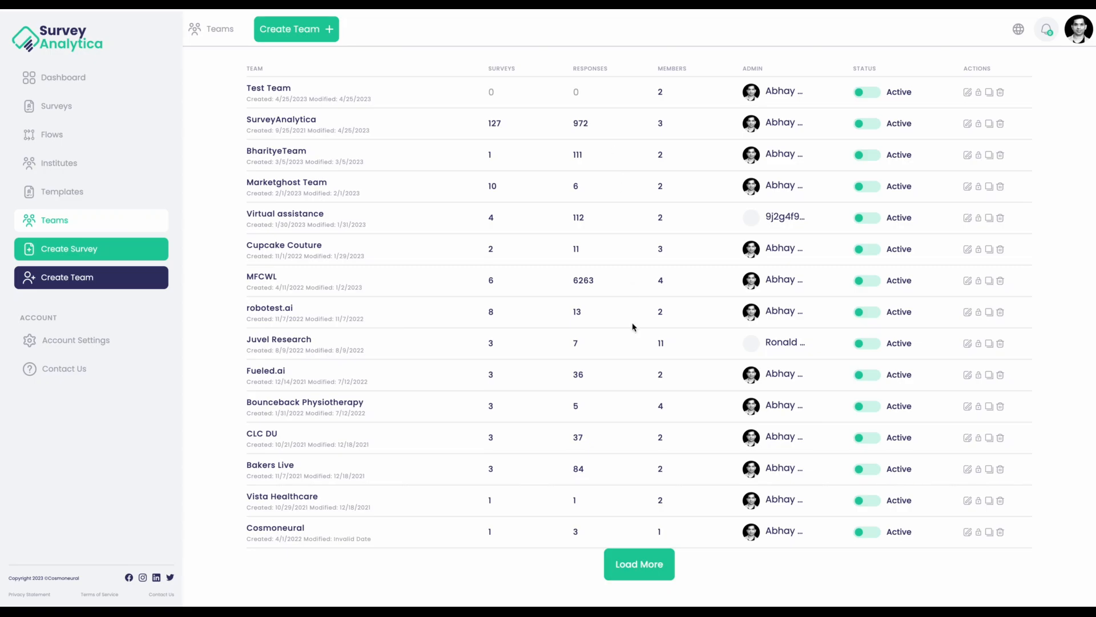
# Open the list of surveys, load more entries and look through the surveys with their statuses and responses.
pyautogui.click(73, 107)
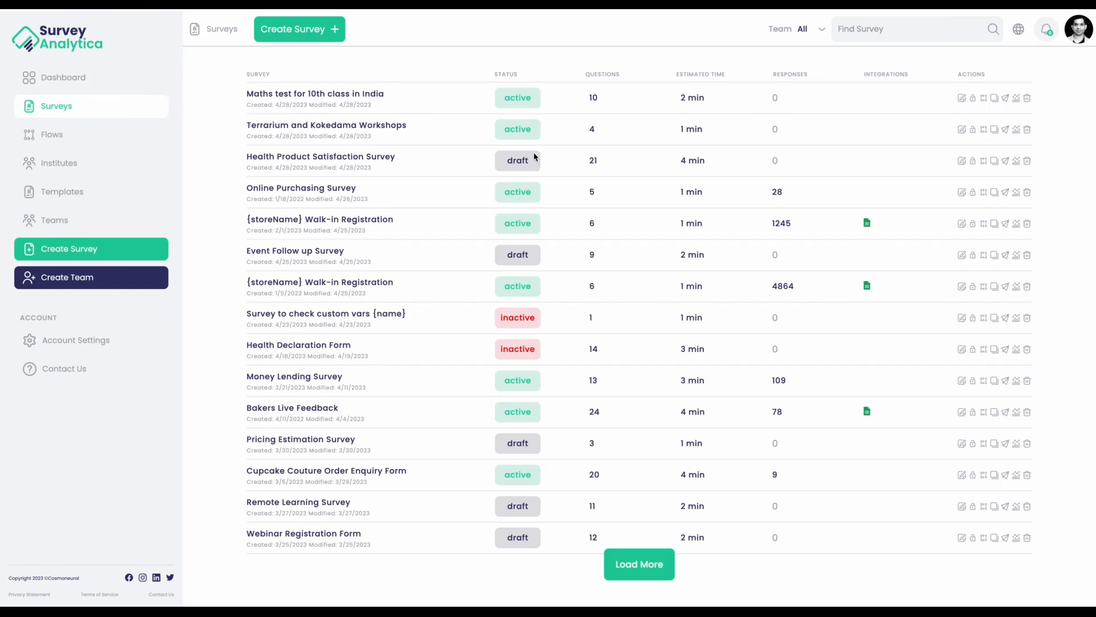
pyautogui.click(620, 571)
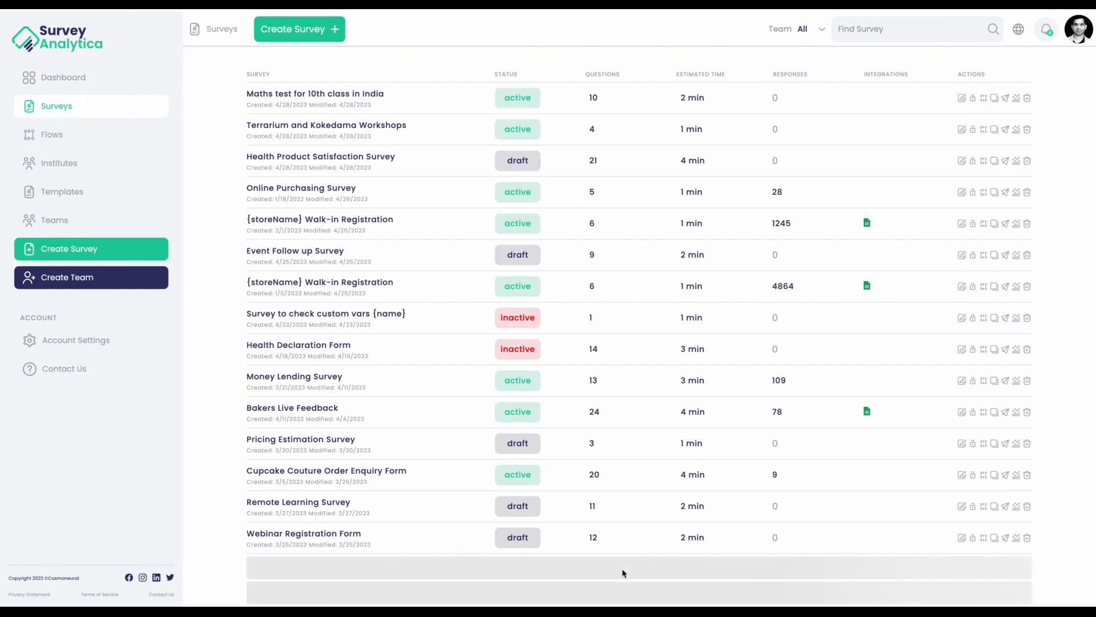
pyautogui.scroll(-8, 622, 573)
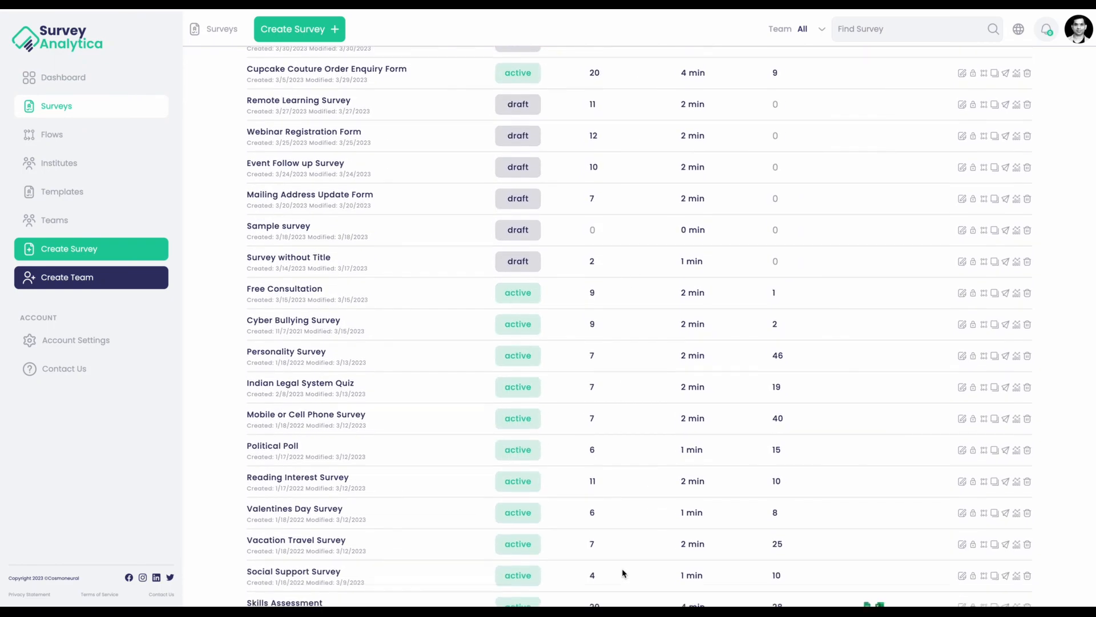
pyautogui.scroll(8, 622, 572)
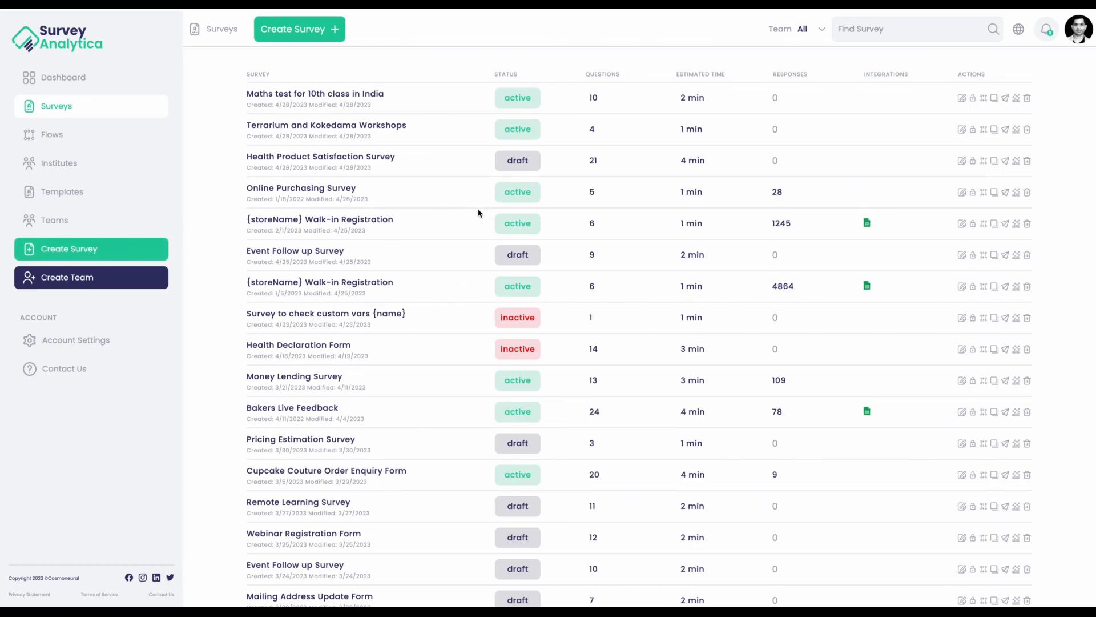
pyautogui.scroll(-1, 481, 214)
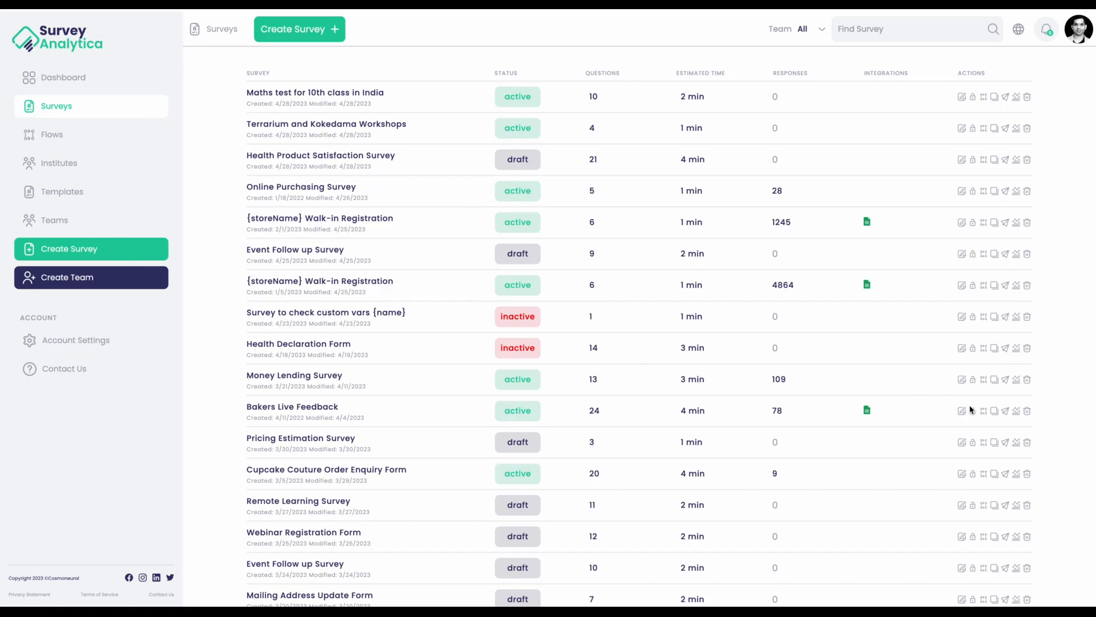
# Open the analytics dashboard of the Bakers Live Feedback survey and filter it to responses with Food Quality rated Average.
pyautogui.click(1017, 412)
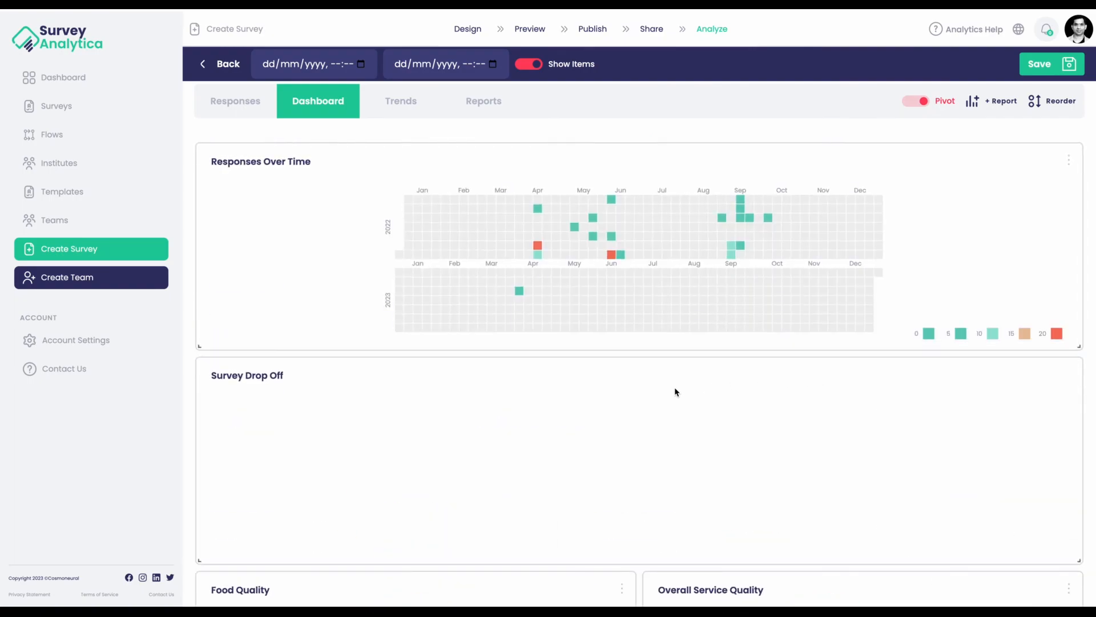
pyautogui.scroll(-5, 676, 392)
pyautogui.scroll(-1, 675, 391)
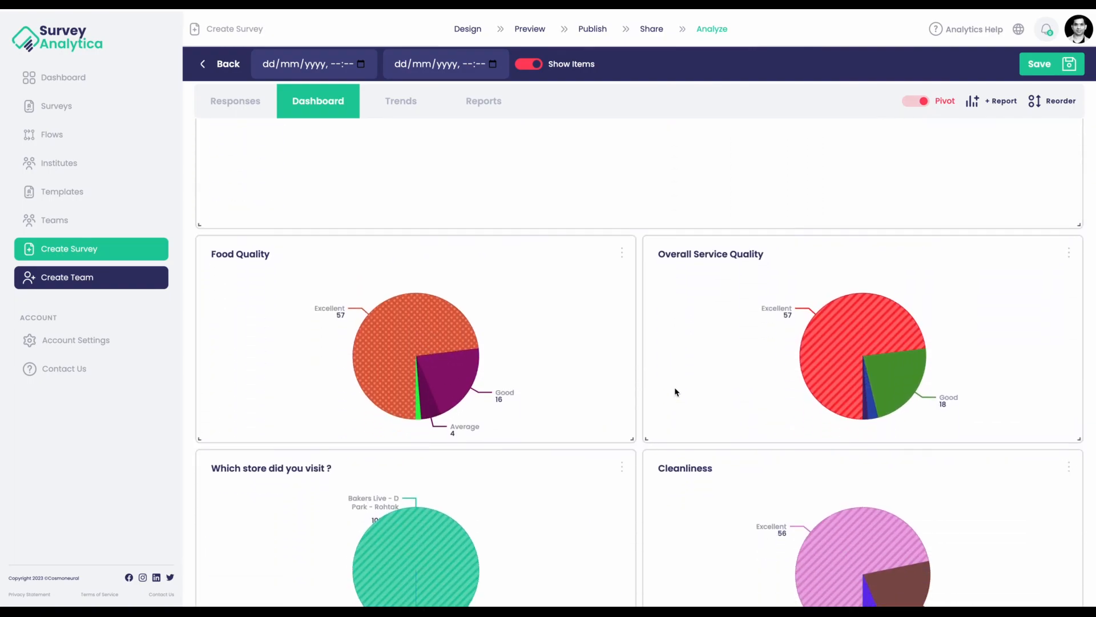
pyautogui.scroll(-2, 675, 391)
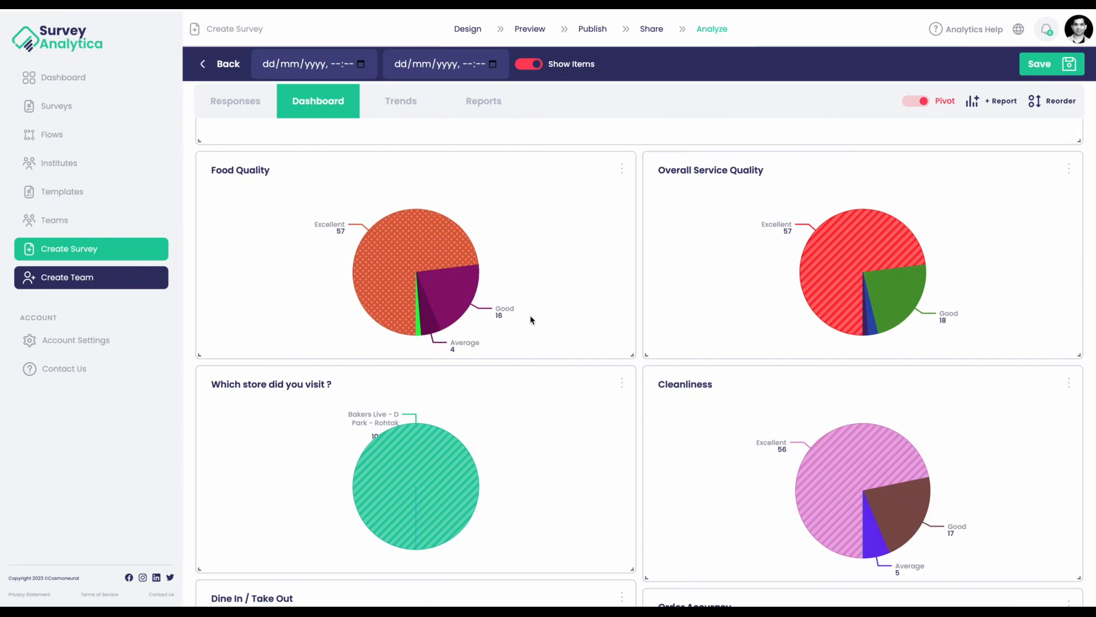
pyautogui.moveTo(428, 321)
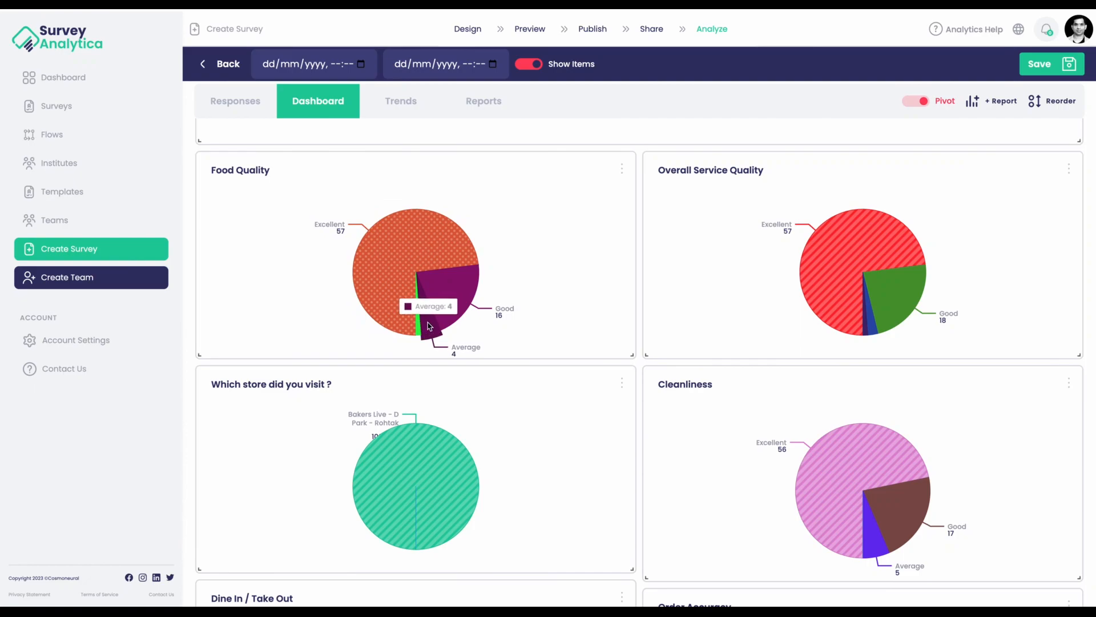
pyautogui.click(430, 326)
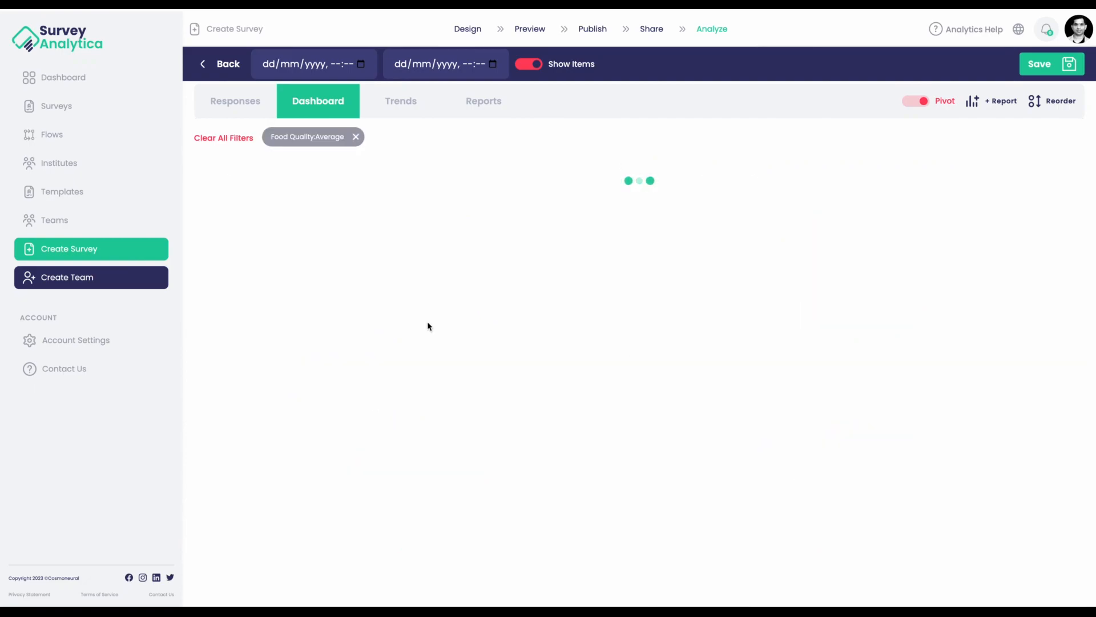
# Examine the filtered charts for service quality, store visited, cleanliness, dine in or take out, and order accuracy.
pyautogui.scroll(-7, 430, 326)
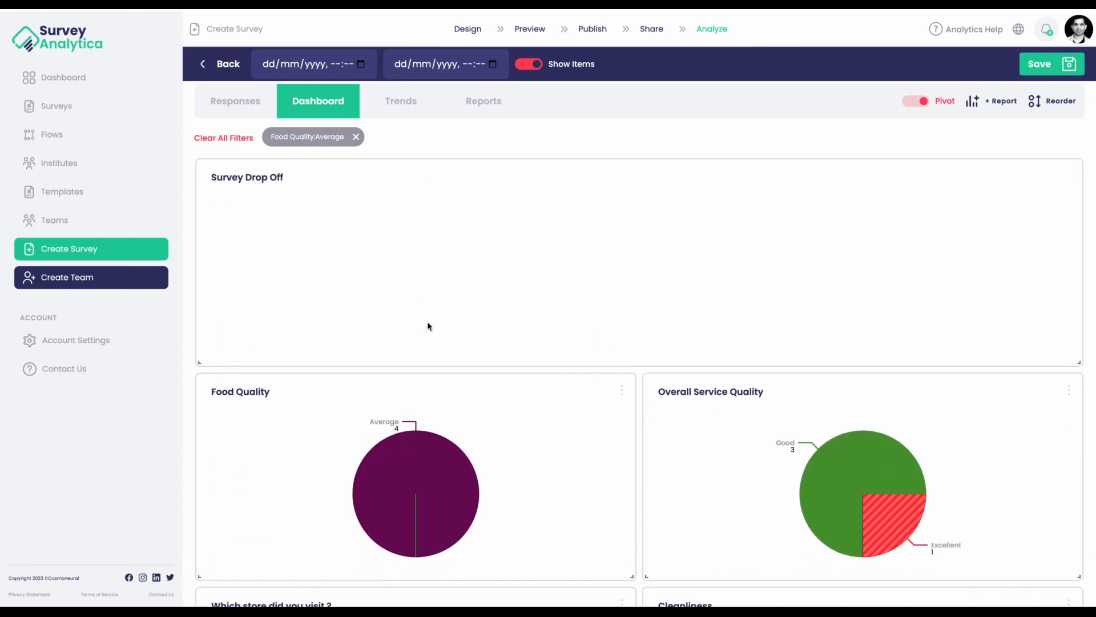
pyautogui.scroll(6, 429, 326)
pyautogui.scroll(-7, 429, 326)
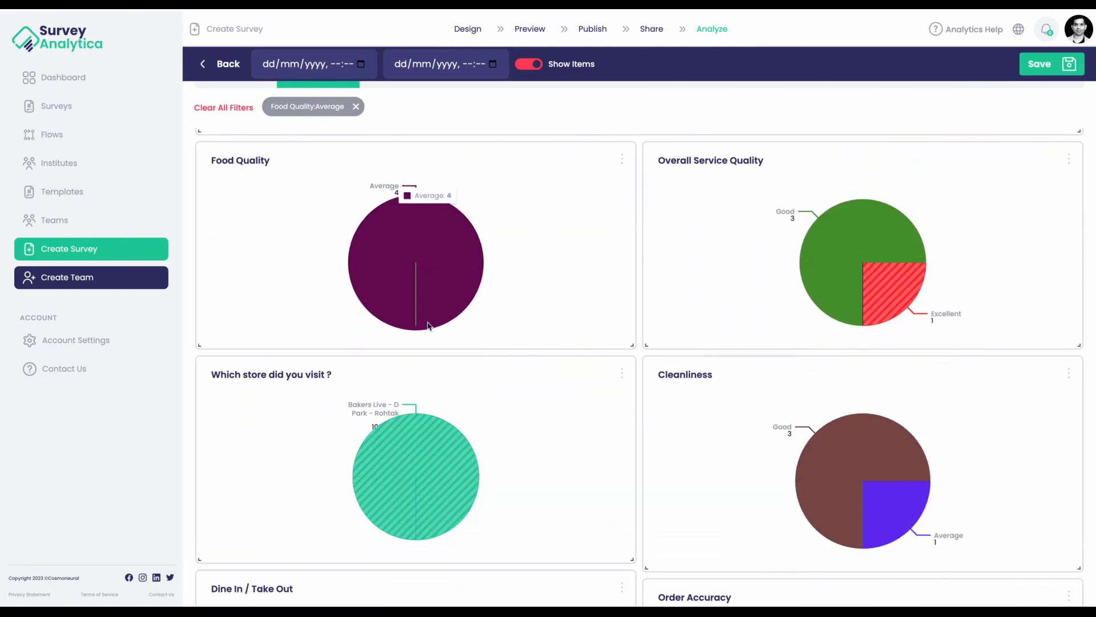
pyautogui.scroll(-1, 430, 326)
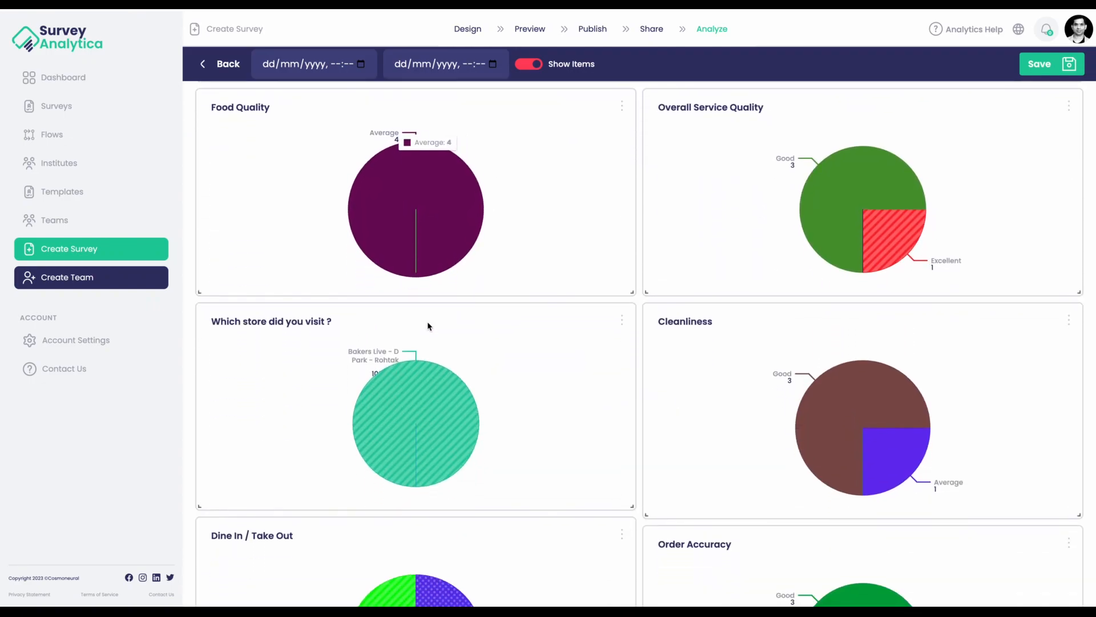
pyautogui.scroll(-1, 429, 326)
pyautogui.moveTo(419, 371)
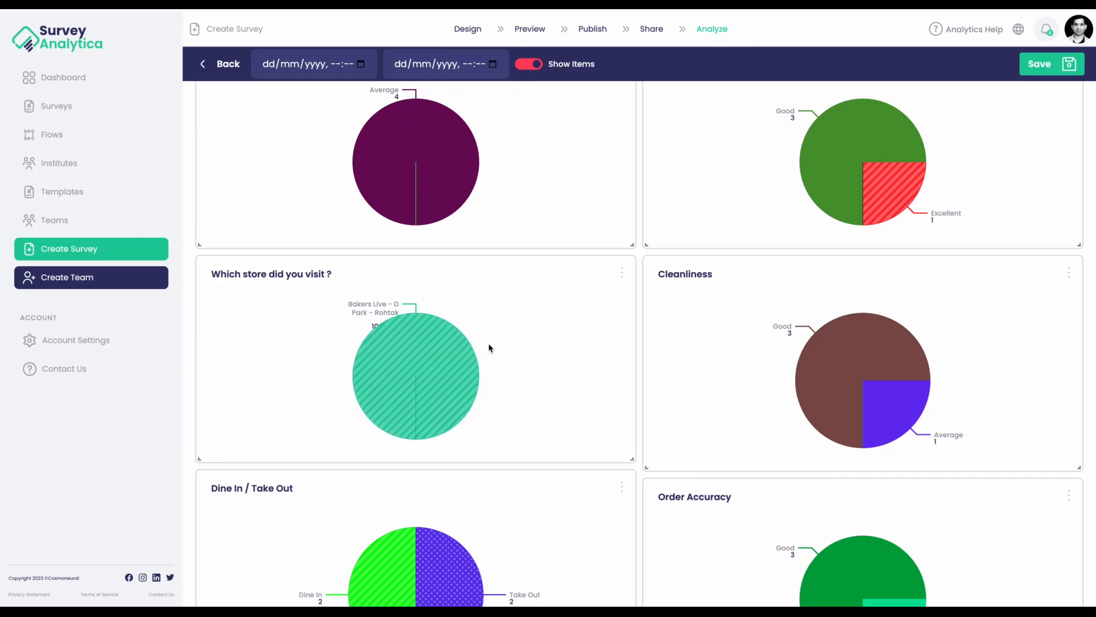
pyautogui.scroll(-2, 488, 345)
pyautogui.scroll(-3, 697, 337)
# Review the filtered written answers on improving food quality and value alongside the rating charts, and return to the dashboard's start.
pyautogui.scroll(-10, 696, 339)
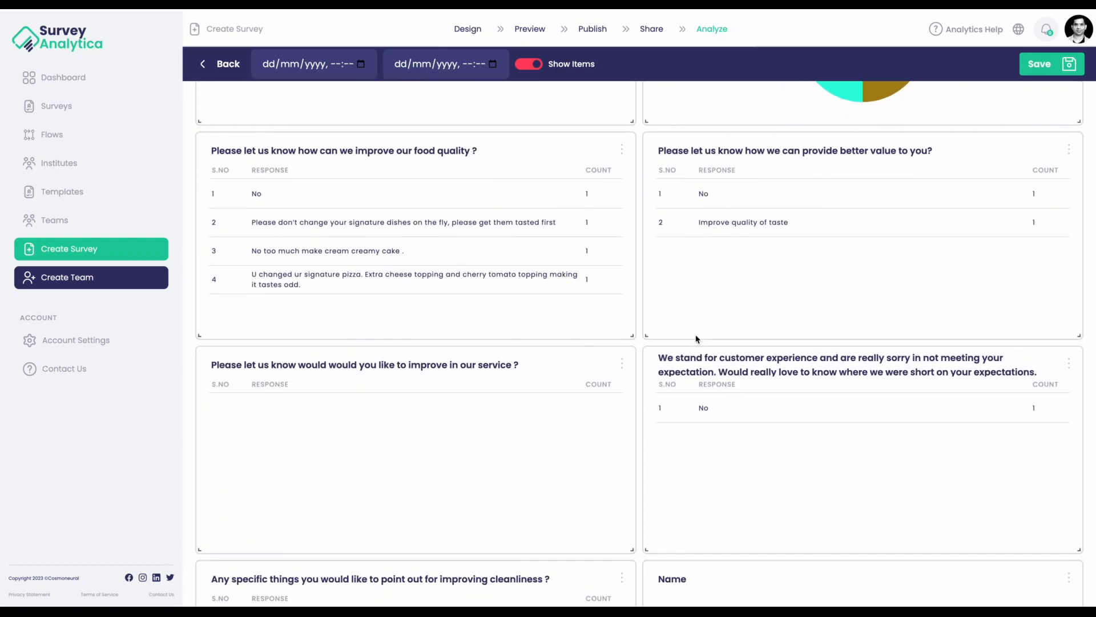
pyautogui.scroll(3, 607, 386)
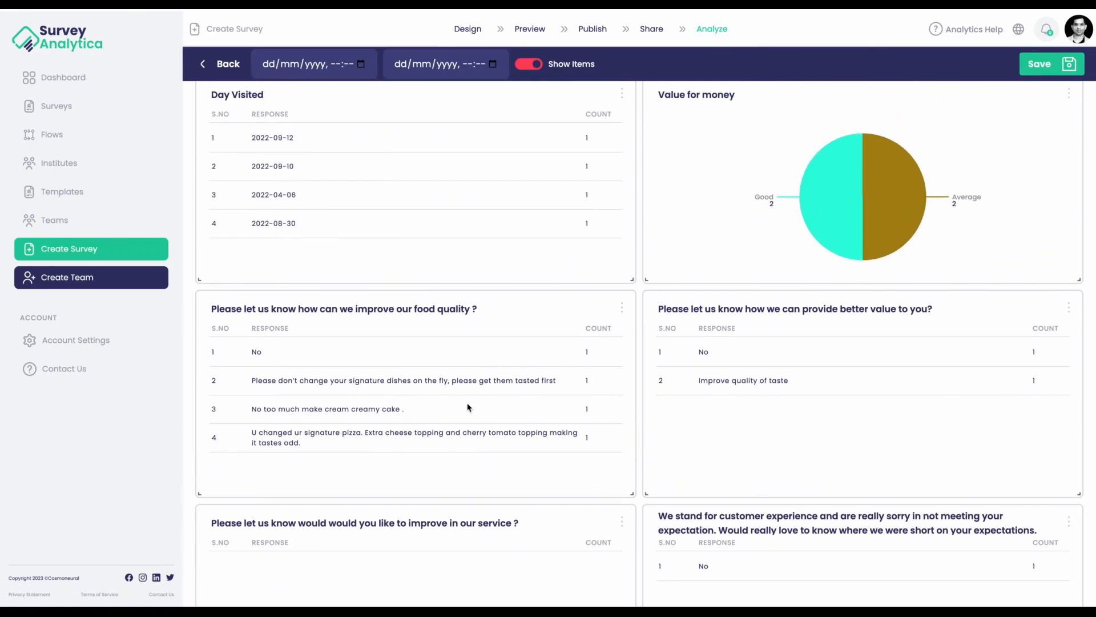
pyautogui.scroll(5, 569, 366)
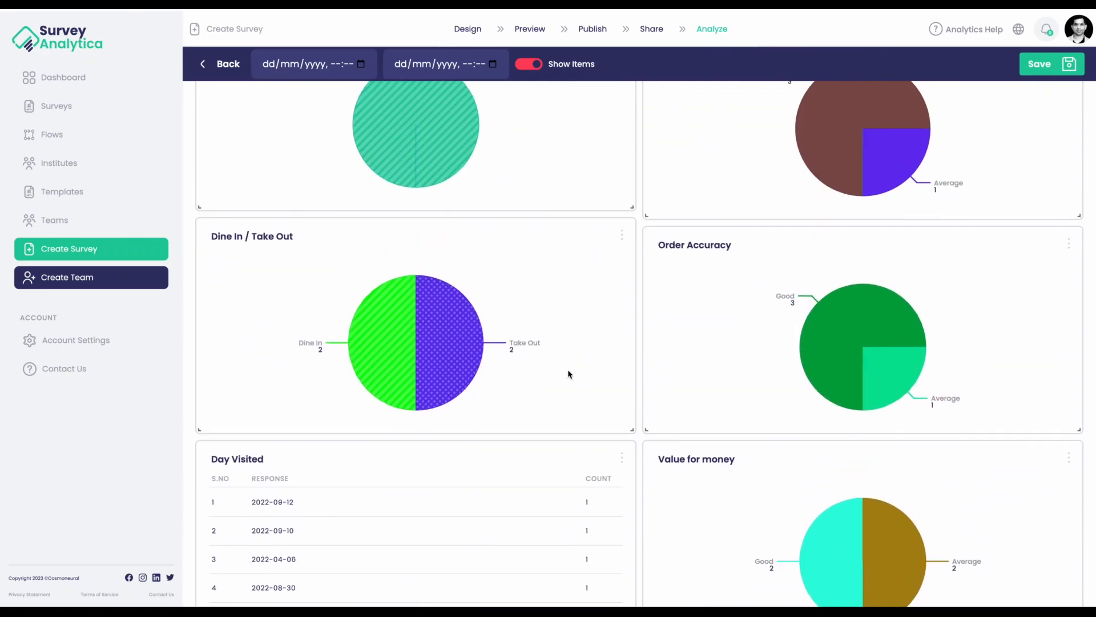
pyautogui.scroll(-5, 568, 374)
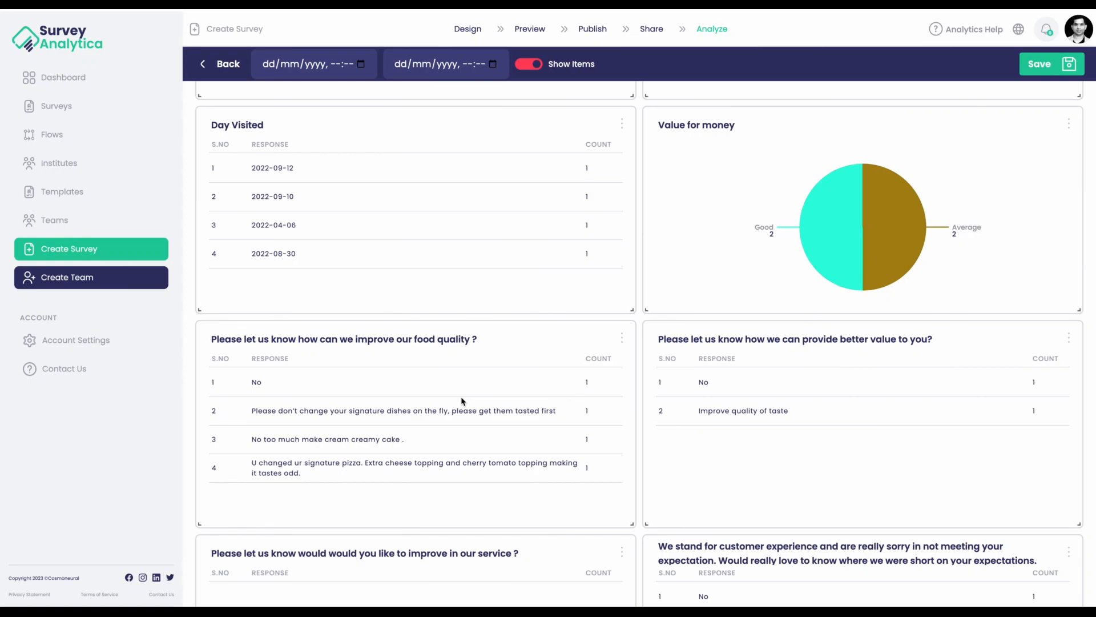
pyautogui.scroll(-1, 462, 398)
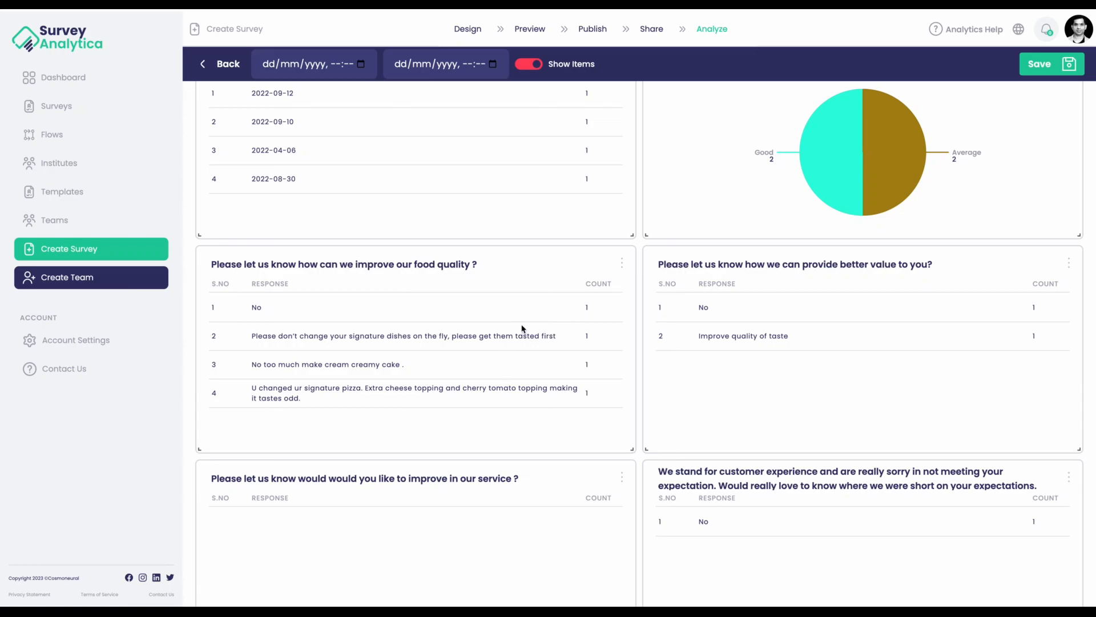
pyautogui.scroll(1, 523, 329)
pyautogui.scroll(15, 521, 329)
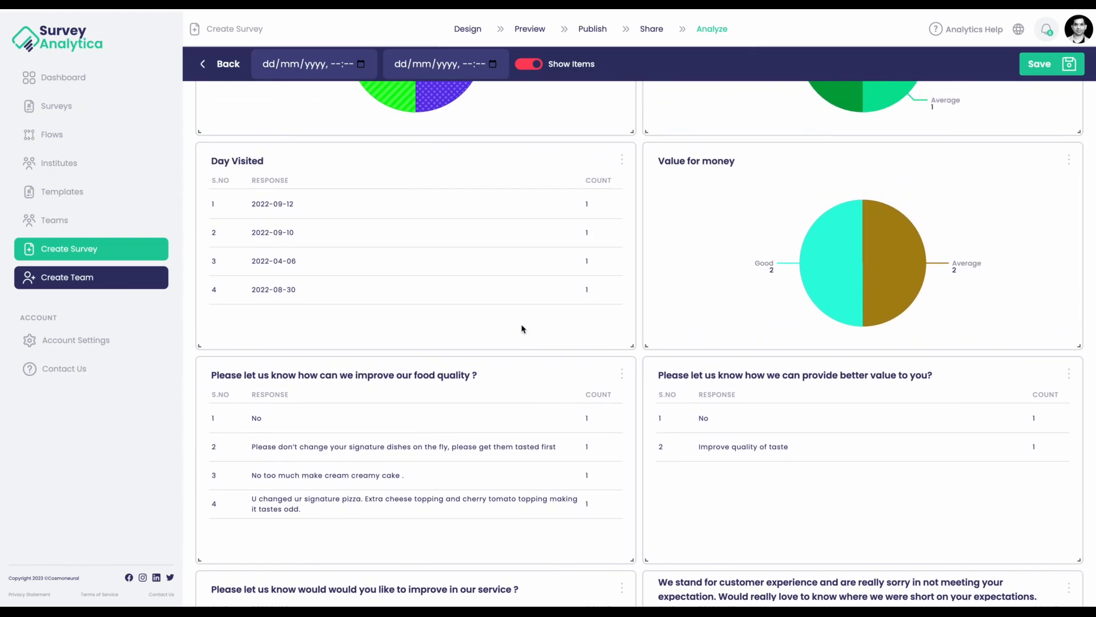
pyautogui.scroll(3, 521, 329)
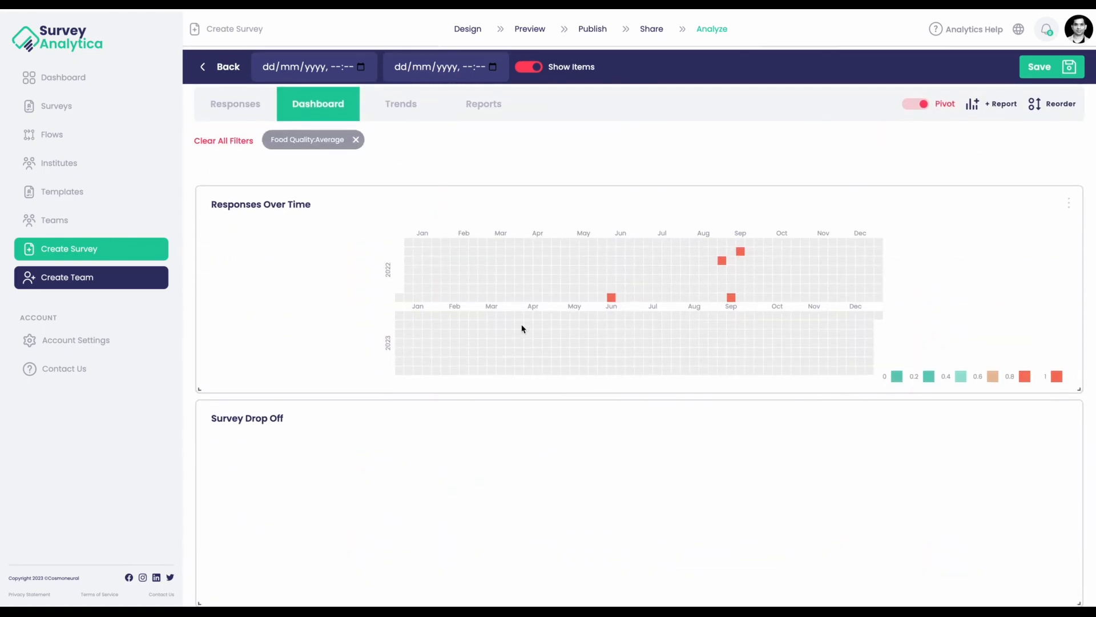